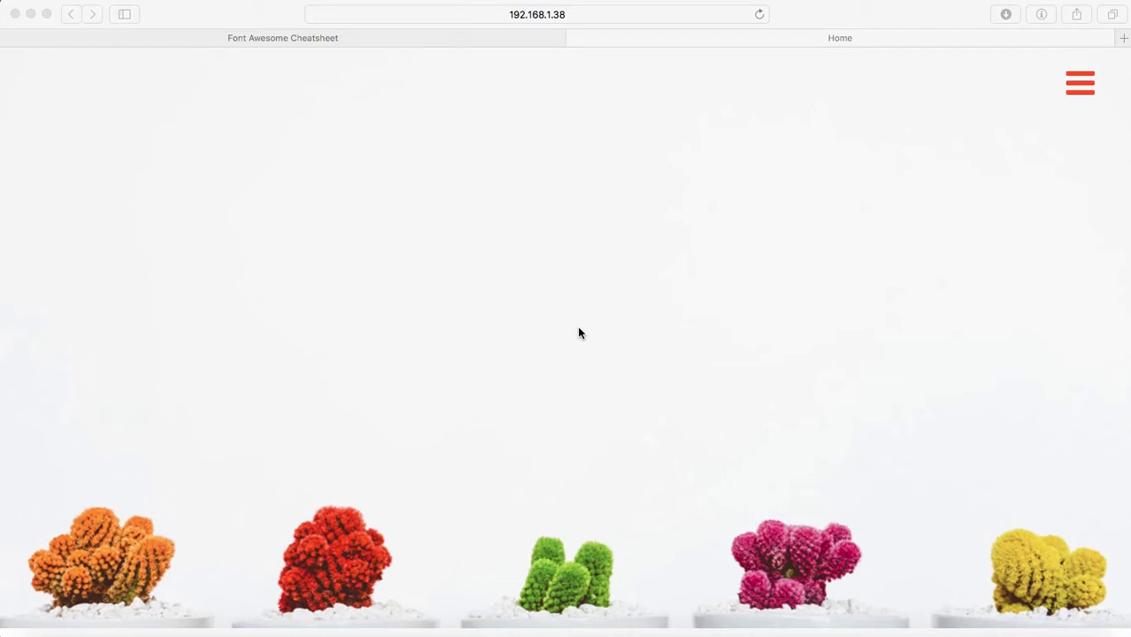
Step: Open and close the orange lightbox menu in the preview to check its behaviour
click(1084, 97)
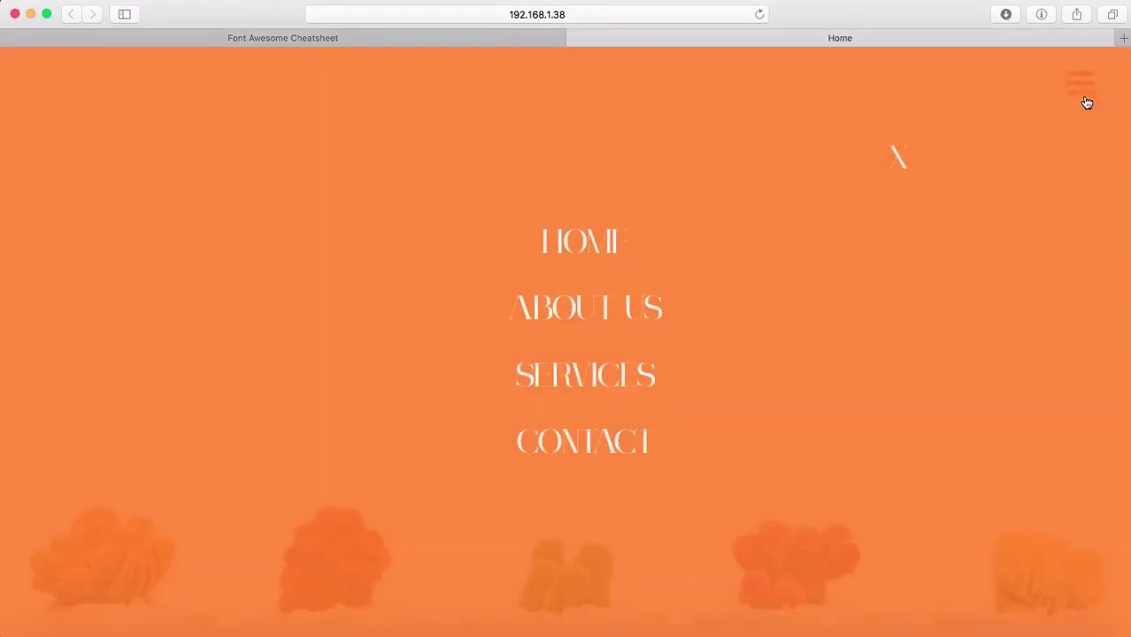
click(902, 156)
click(1083, 94)
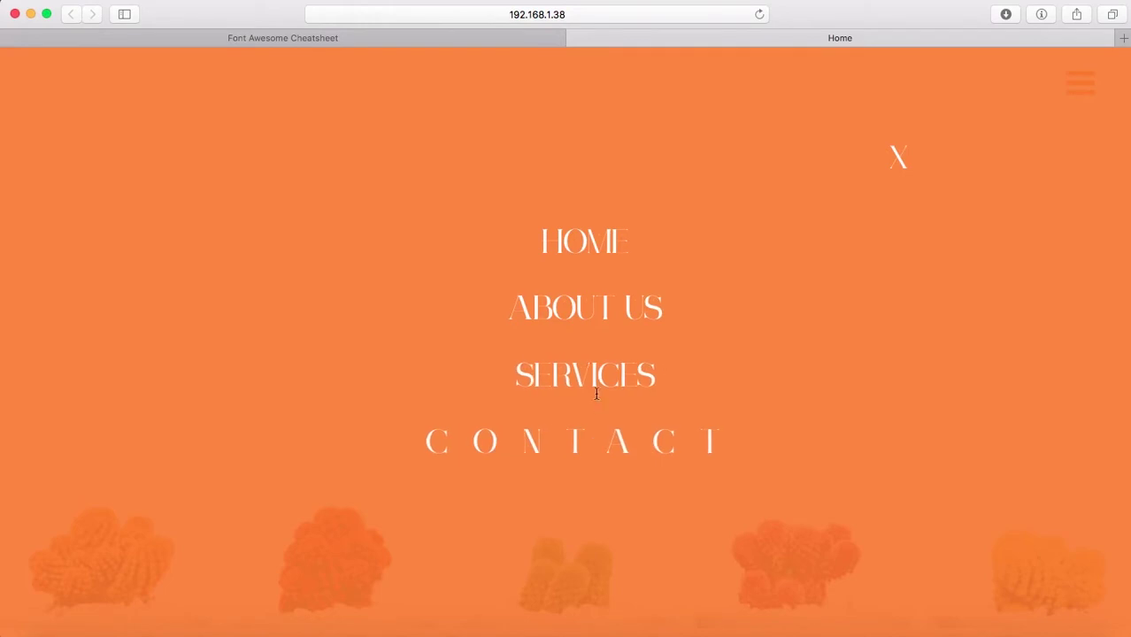
click(898, 157)
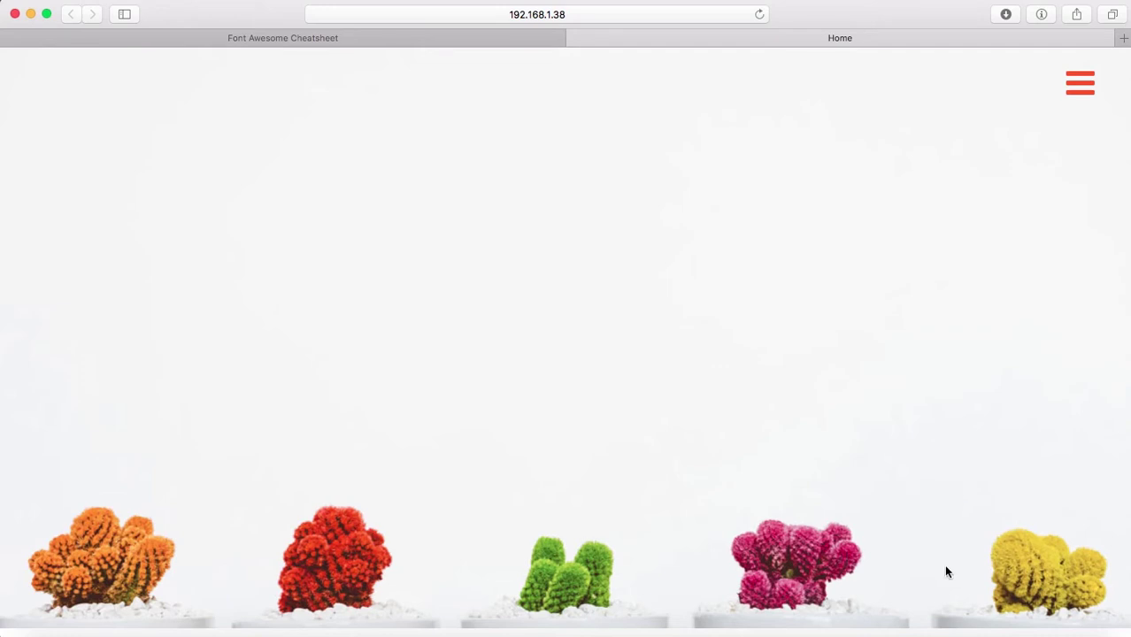
Step: In Muse, zoom out to the whole page and select the cactus background rectangle
click(933, 631)
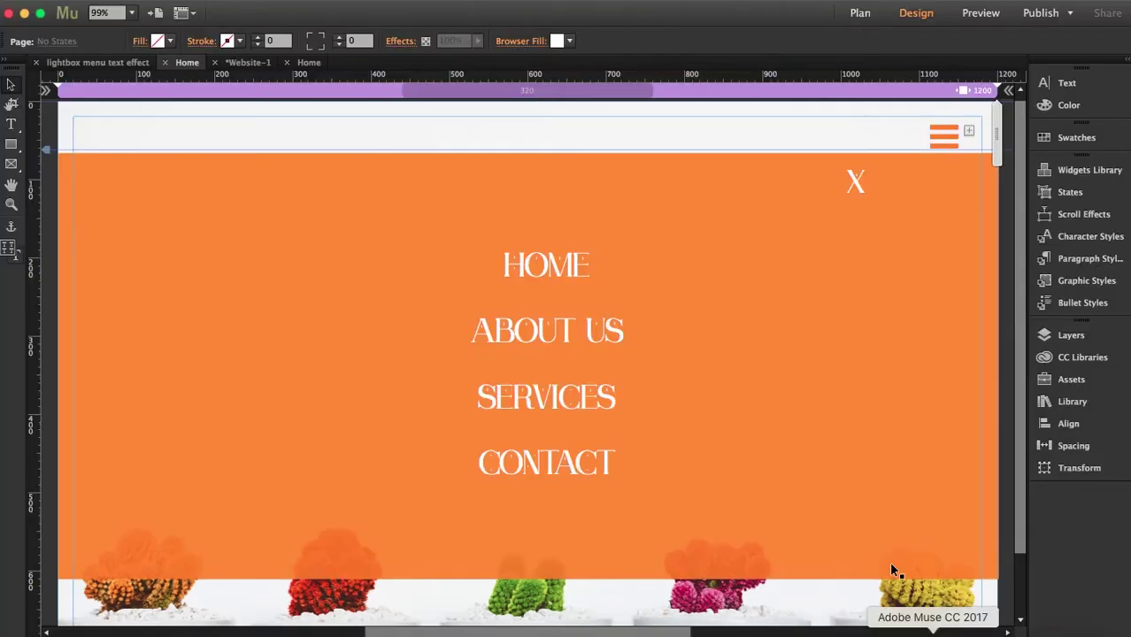
click(11, 205)
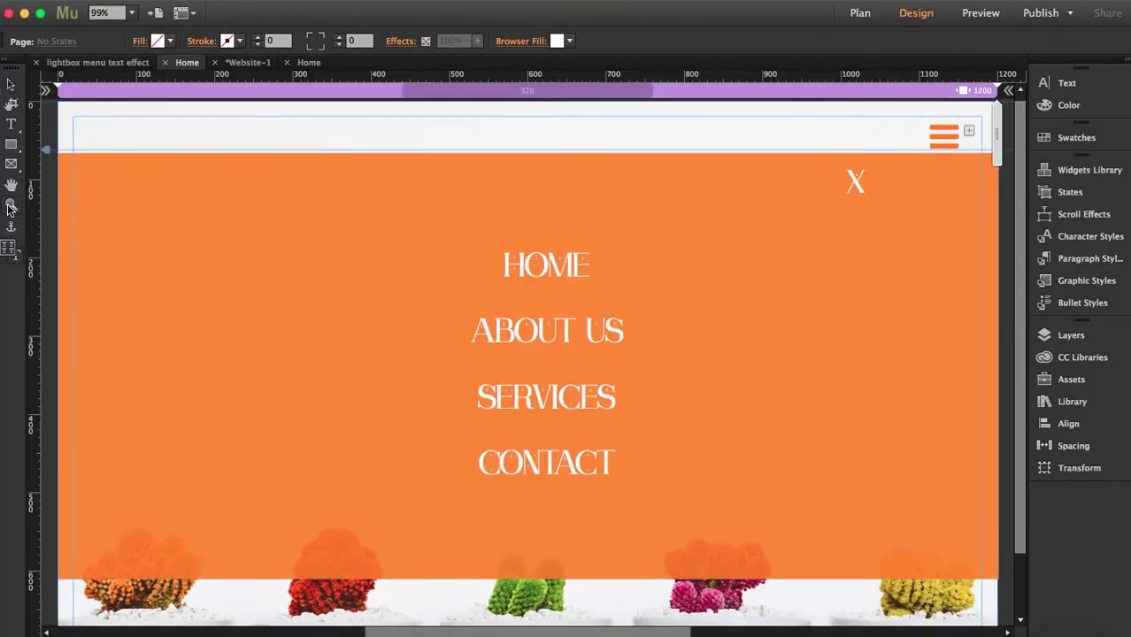
alt+click(381, 250)
scroll(516, 274, right, 3)
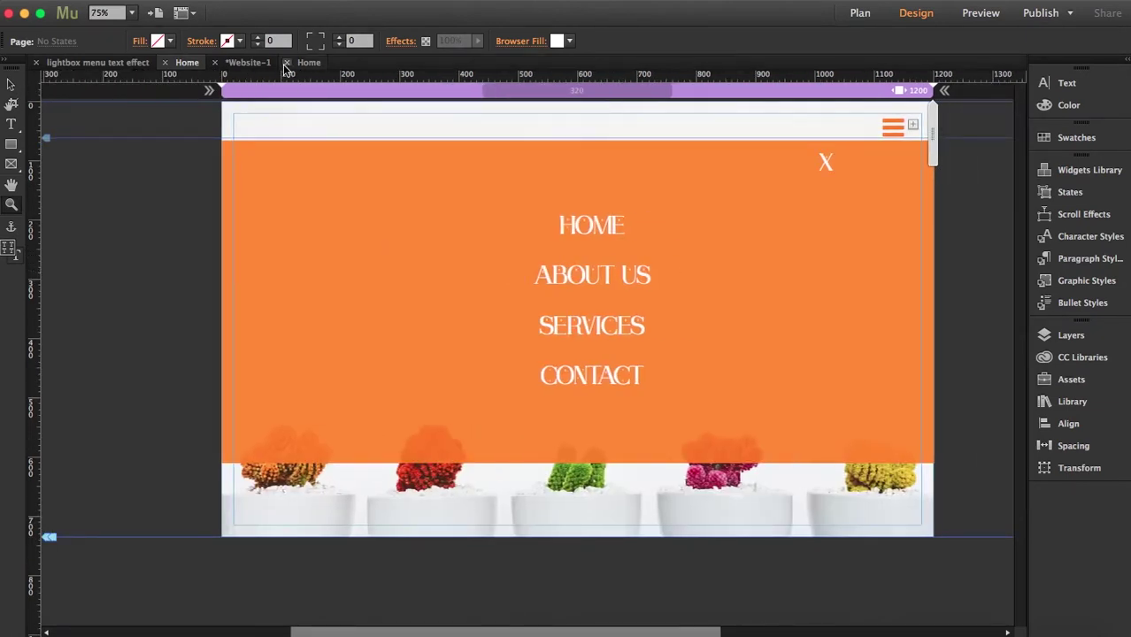
key(v)
click(375, 504)
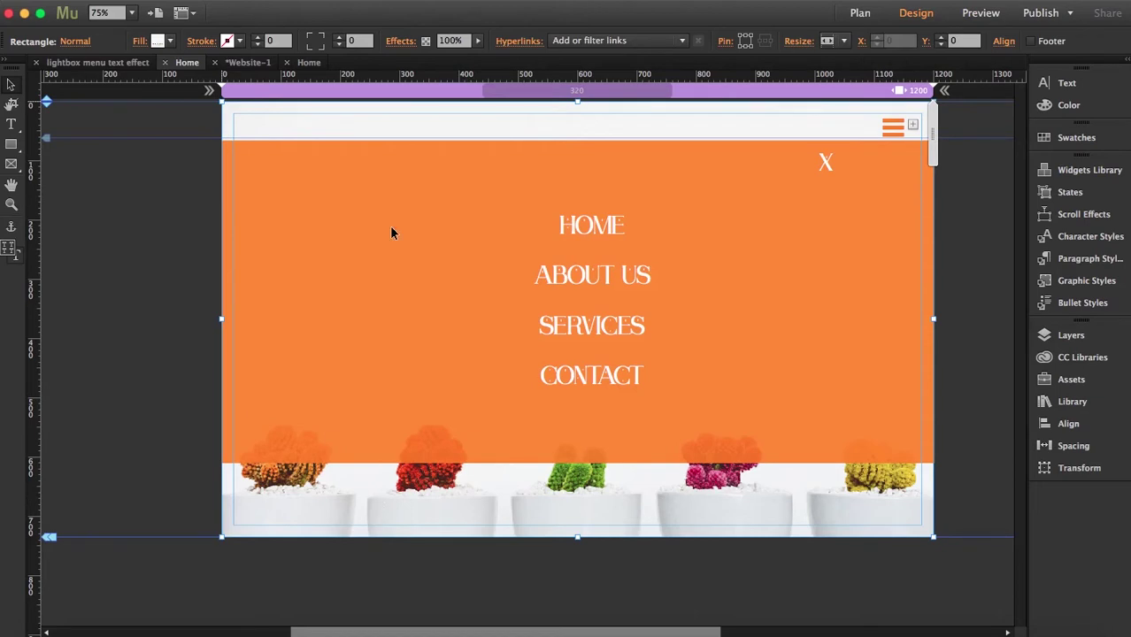
Step: Paste the cactus rectangle in place on the blank Home page
click(309, 64)
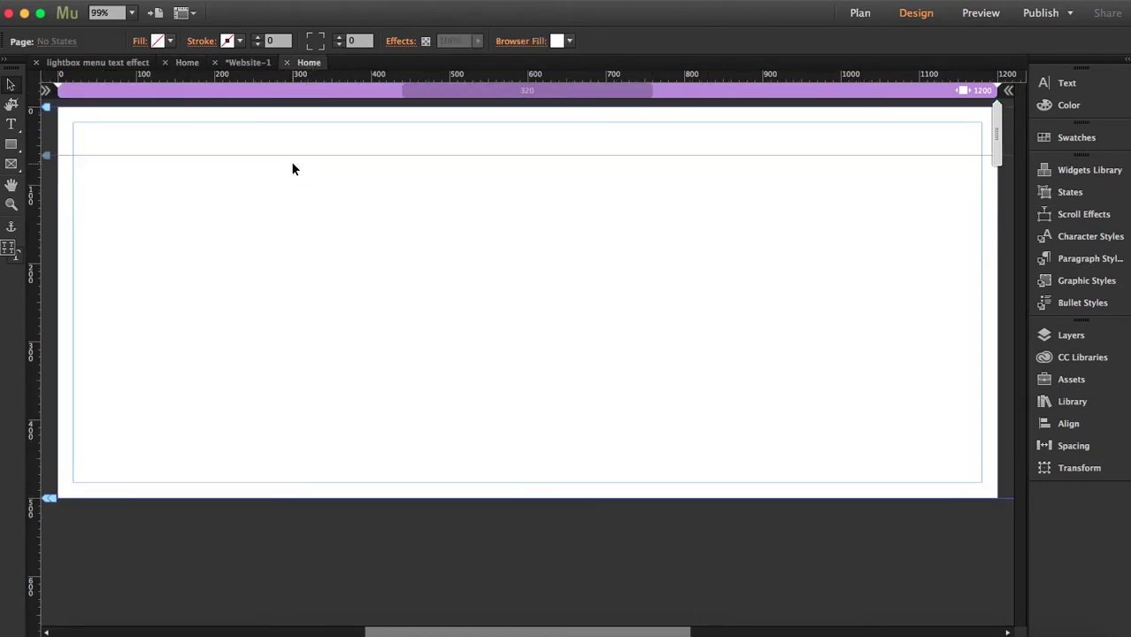
click(188, 1)
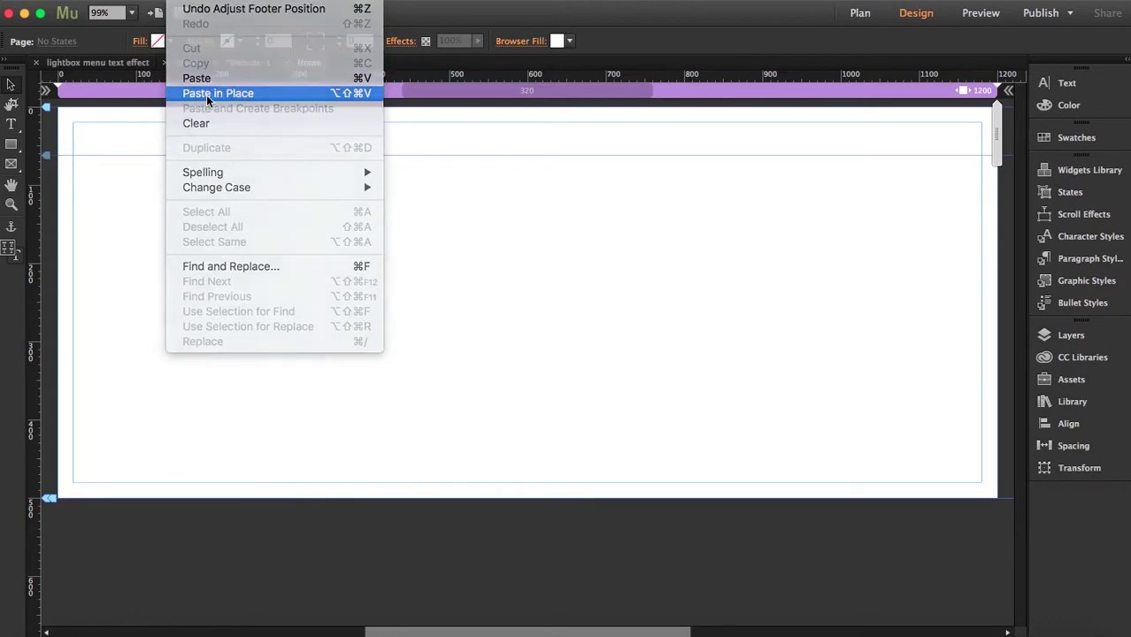
click(206, 93)
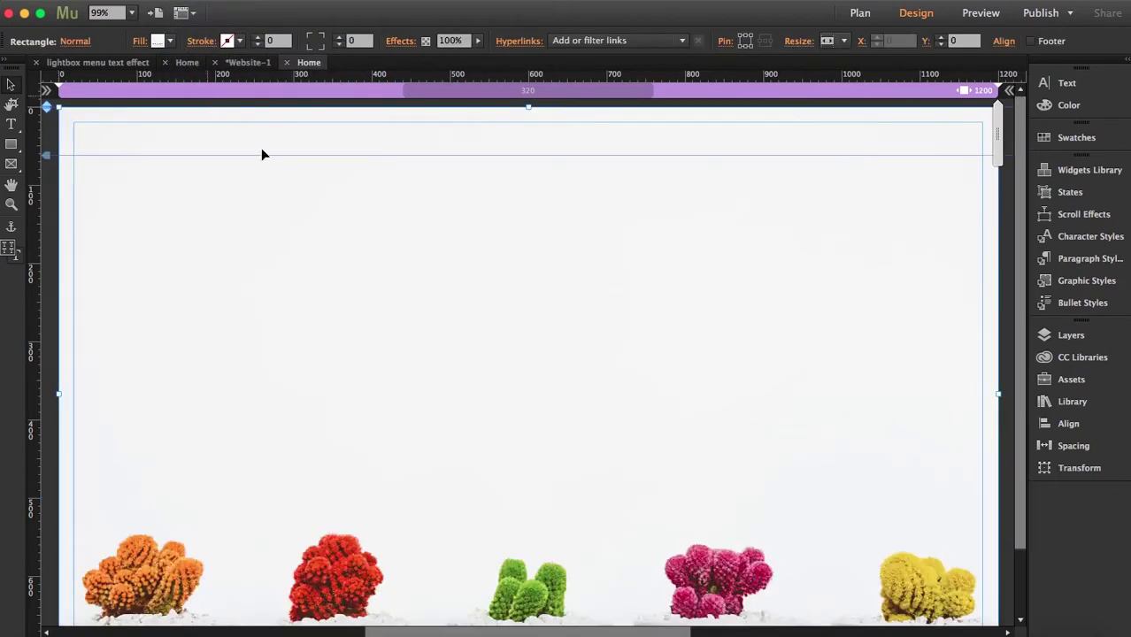
click(11, 204)
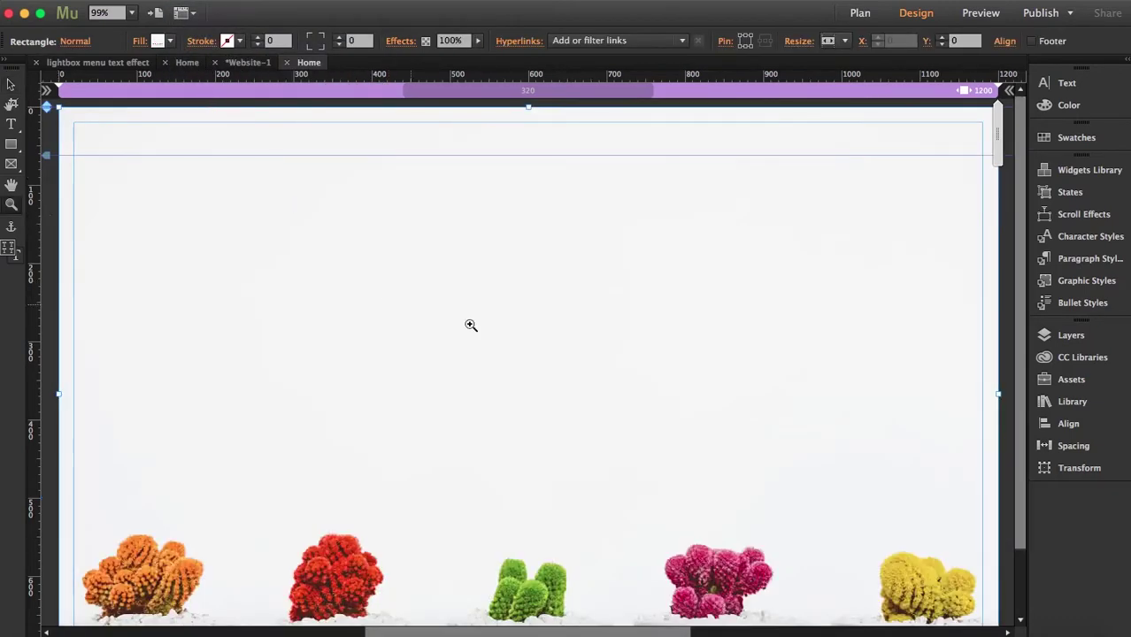
Step: Drag a Lightbox Display composition widget onto the page and nudge it left
alt+click(524, 345)
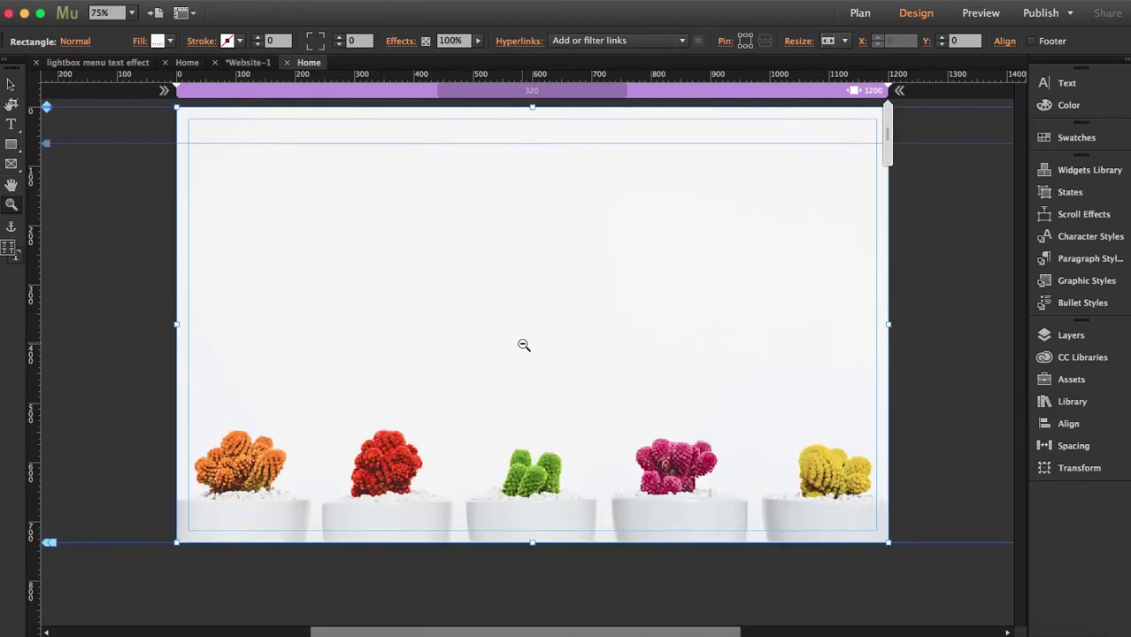
click(1080, 170)
click(851, 285)
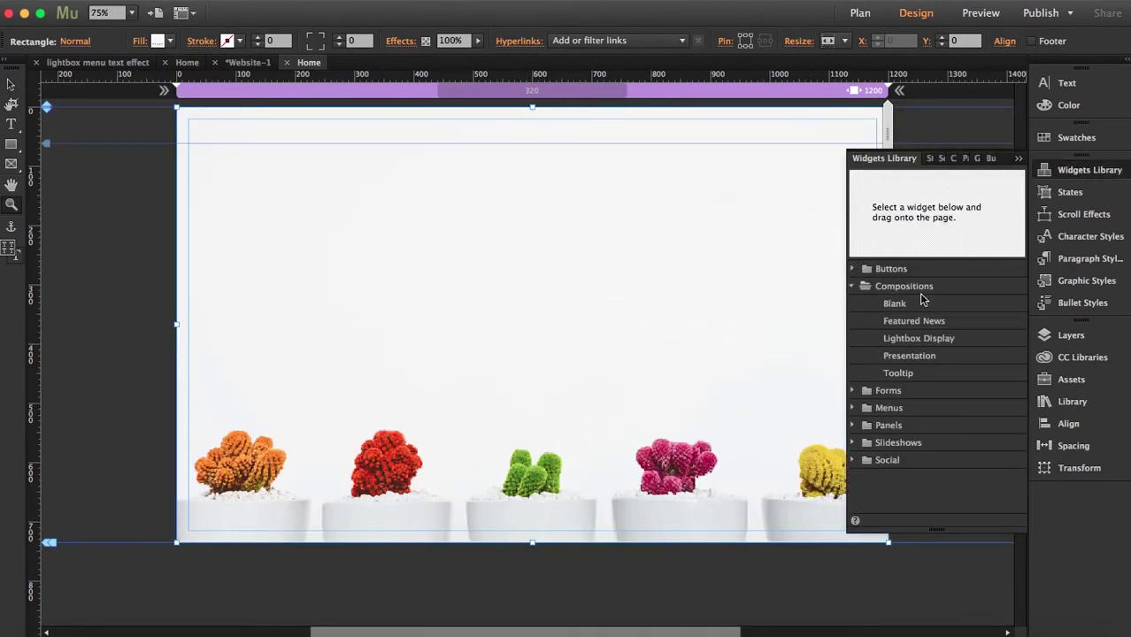
click(931, 341)
drag(931, 341, 369, 168)
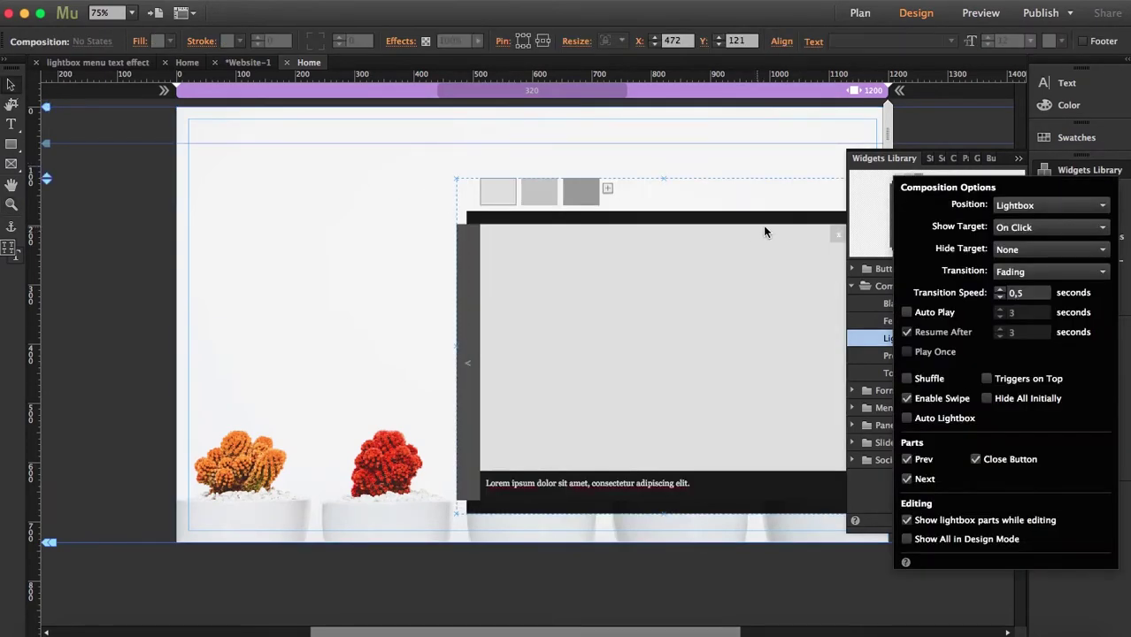
mouse_move(623, 234)
mouse_down()
mouse_move(542, 222)
mouse_move(619, 230)
mouse_up()
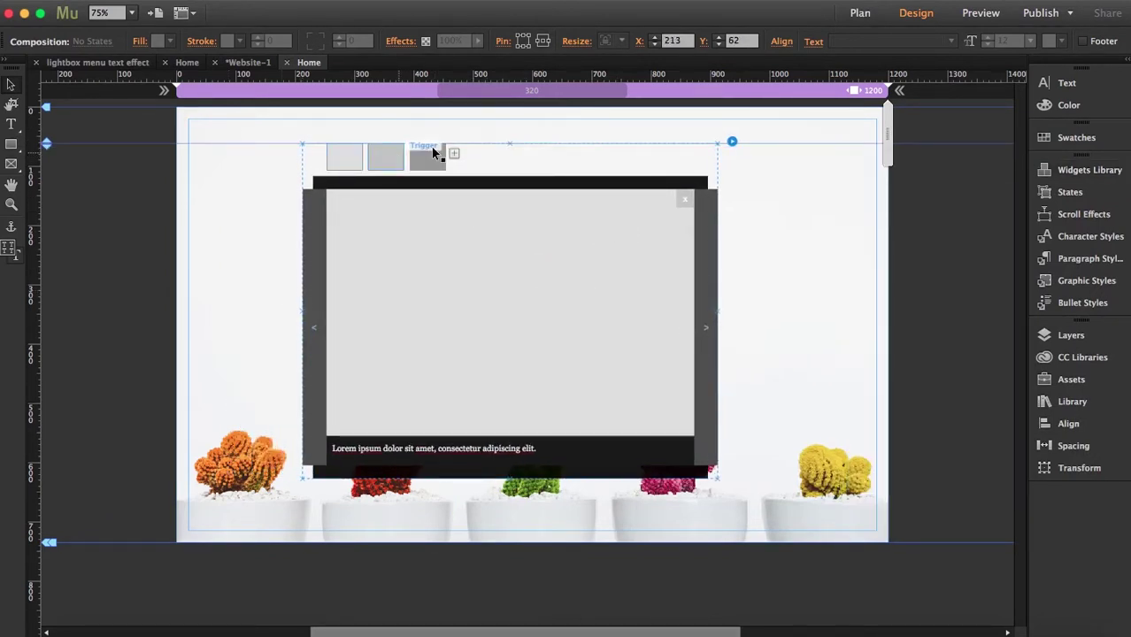
Step: Select the lightbox's arrow bar, container, caption and image target
click(314, 335)
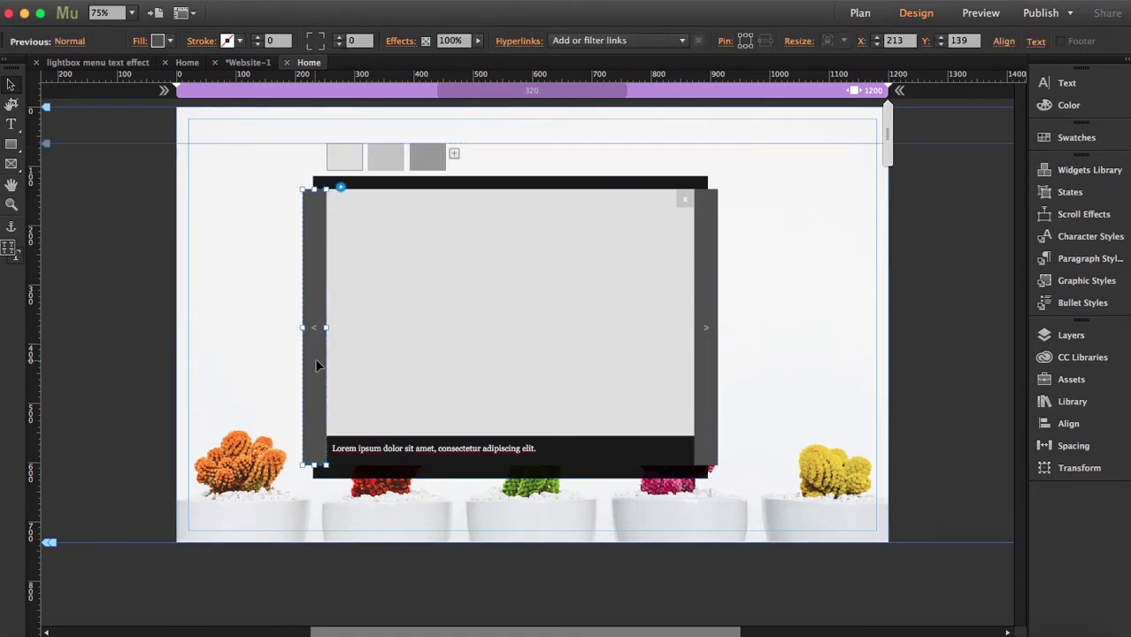
key(Escape)
click(443, 449)
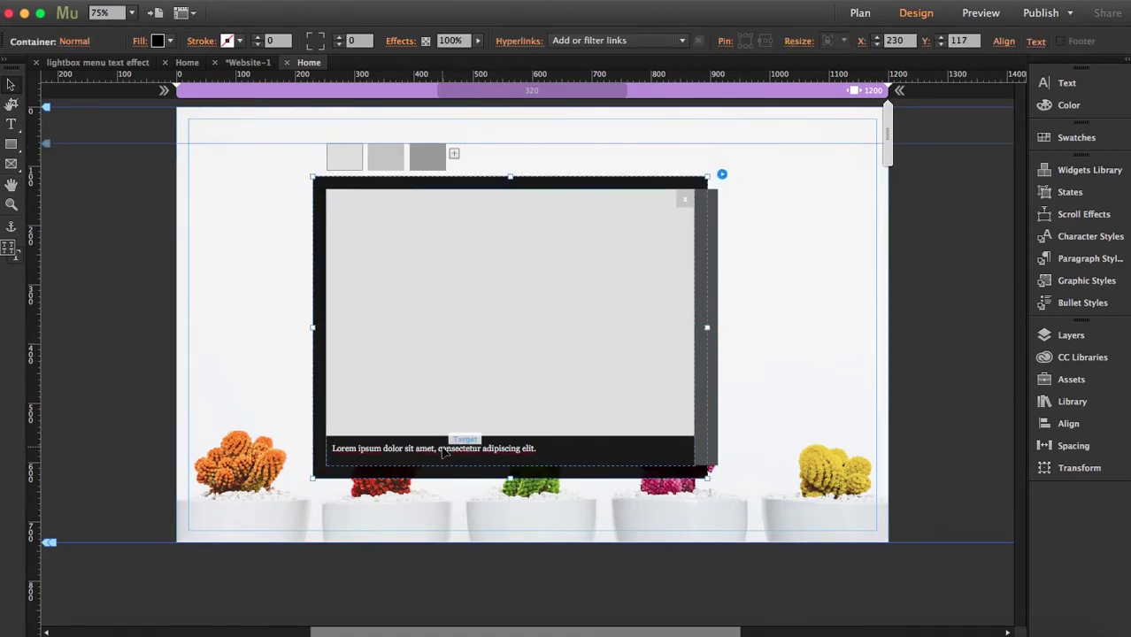
click(444, 447)
click(477, 455)
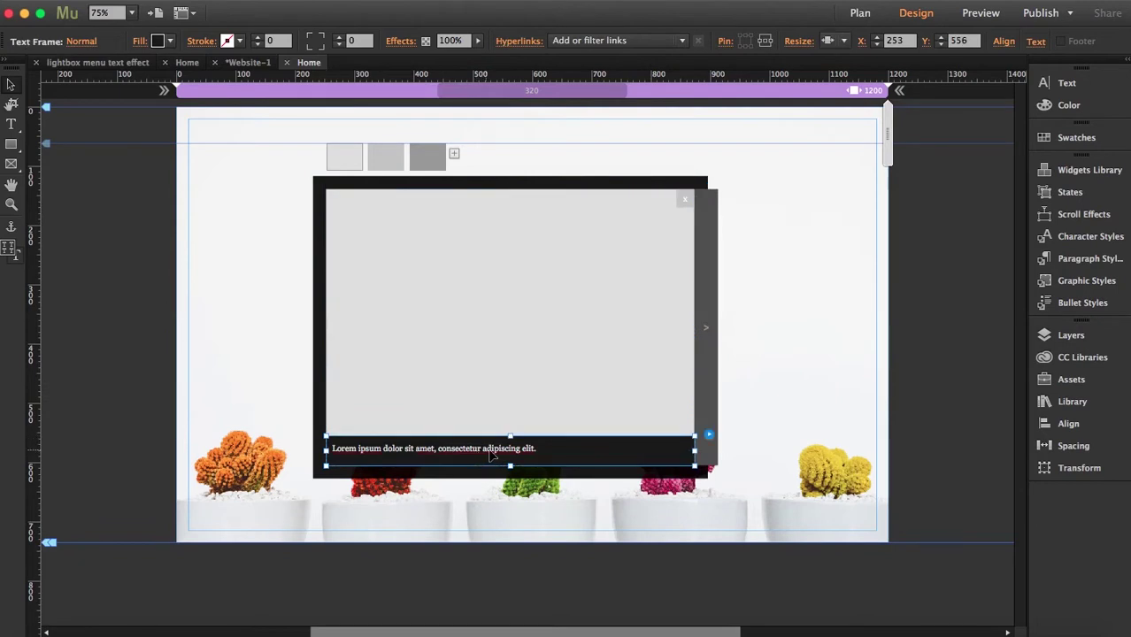
click(688, 366)
click(707, 357)
click(706, 354)
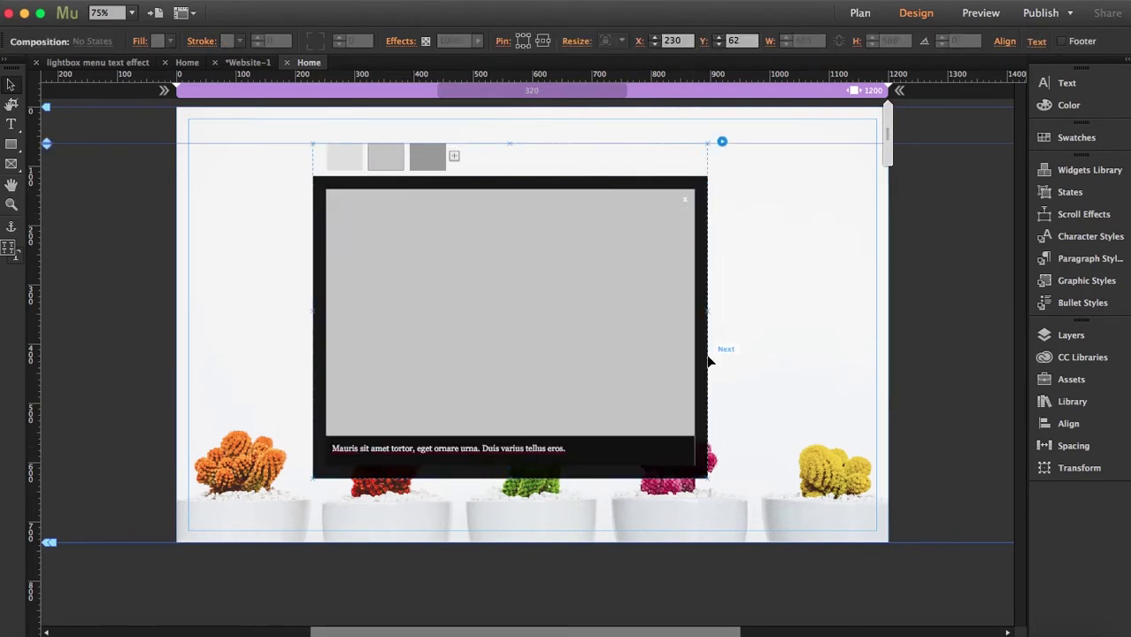
click(507, 458)
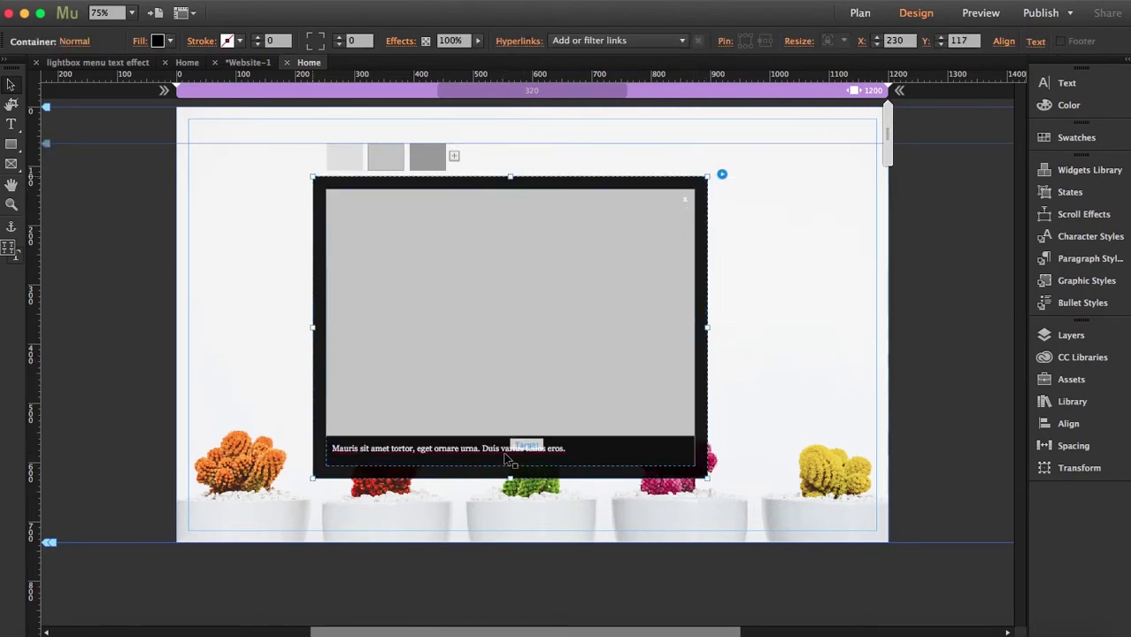
Step: Select the extra thumbnail triggers and delete the second one
click(430, 167)
click(431, 169)
click(430, 169)
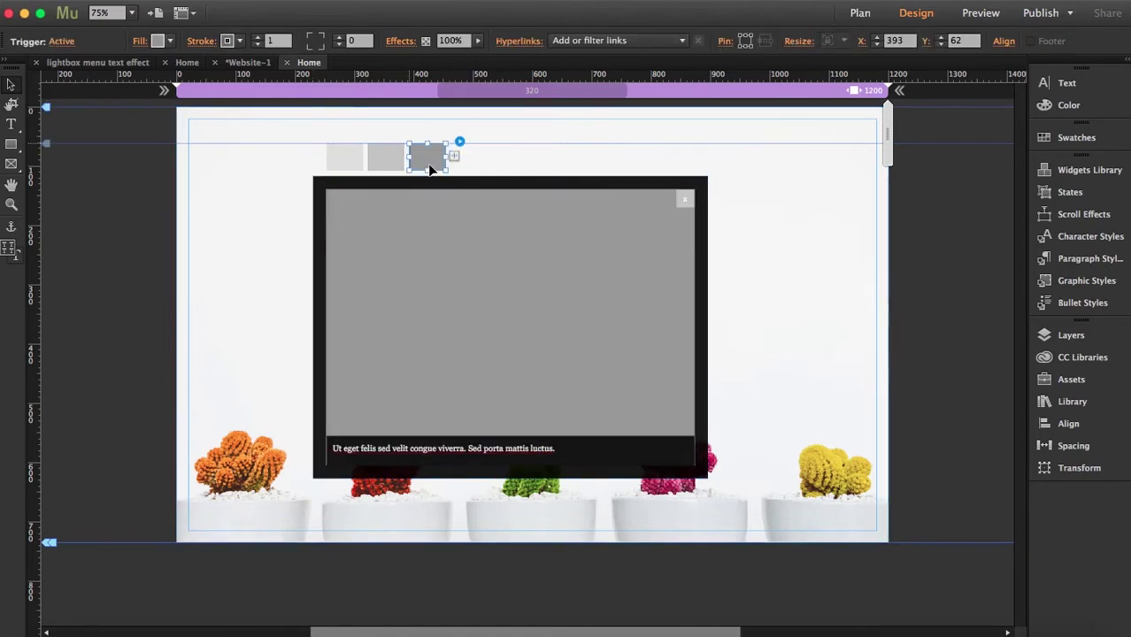
click(385, 159)
click(385, 159)
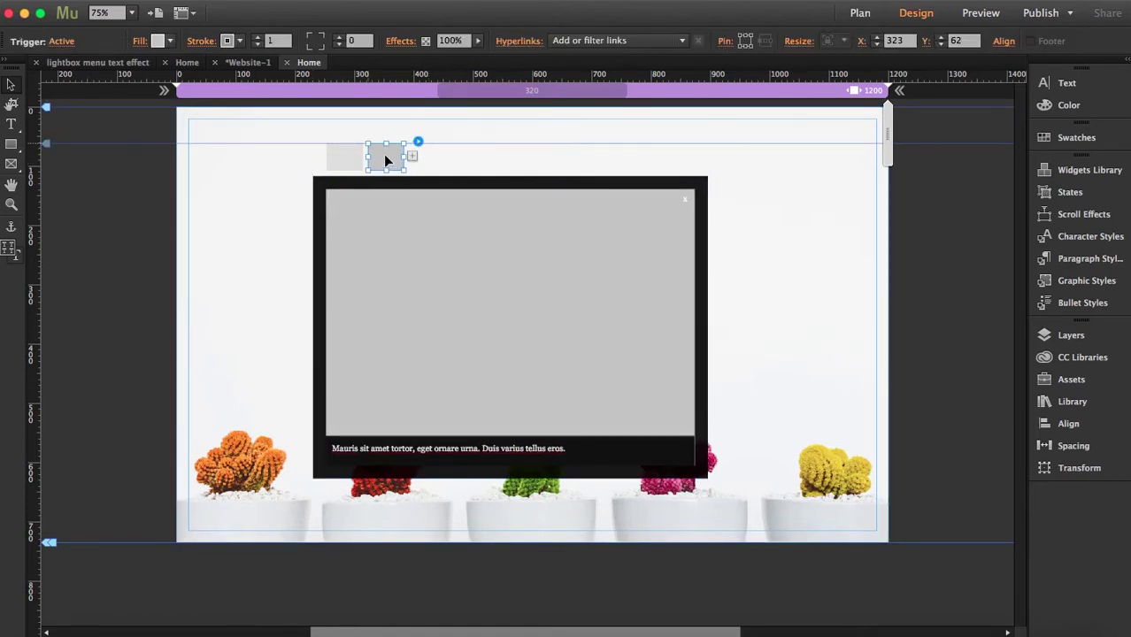
key(Delete)
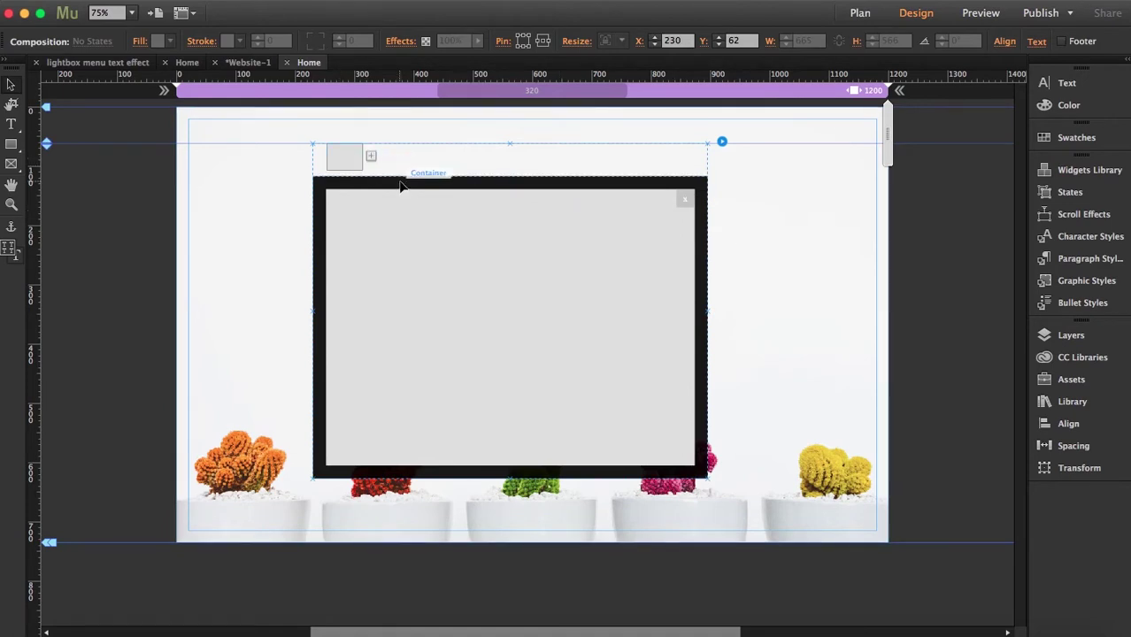
click(500, 277)
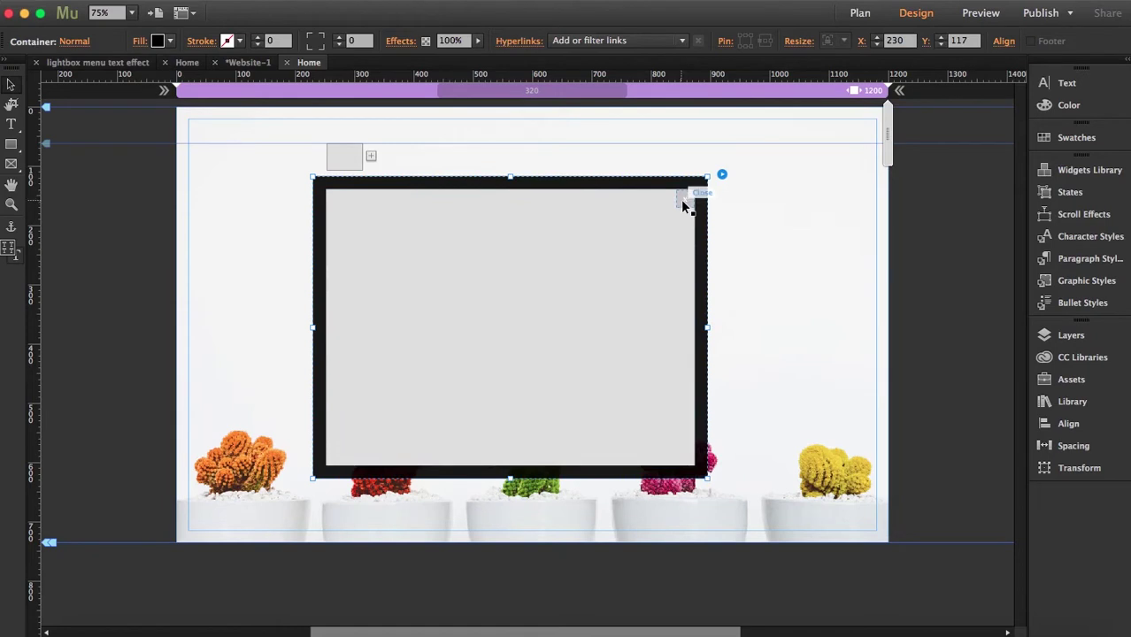
Step: Move the remaining trigger thumbnail to the upper right and shift the container up-right
click(345, 153)
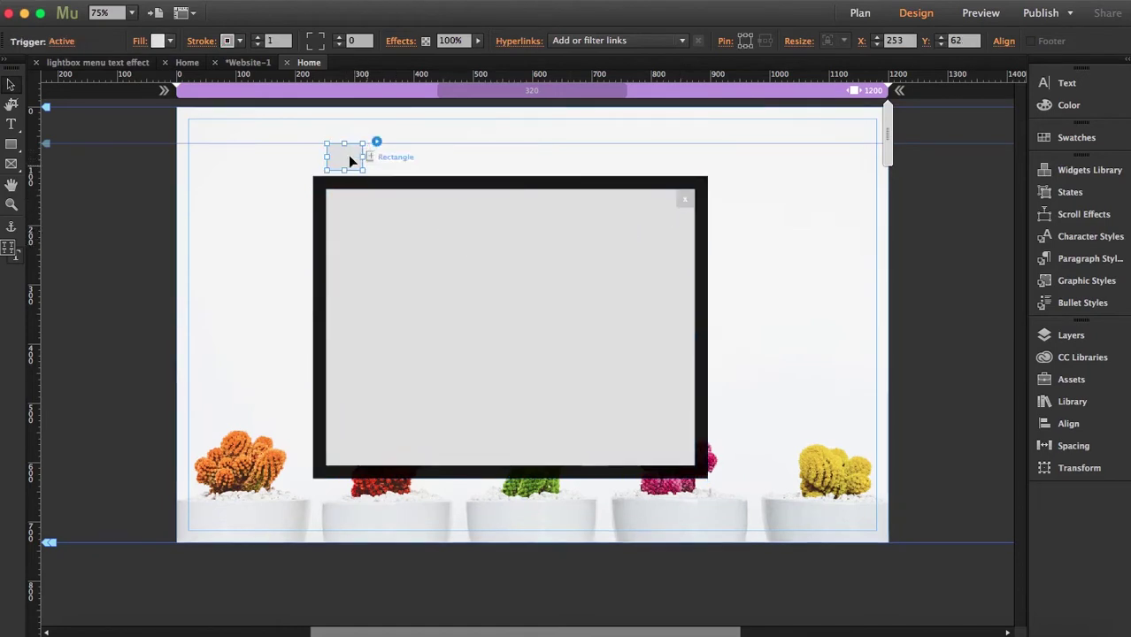
drag(344, 157, 855, 132)
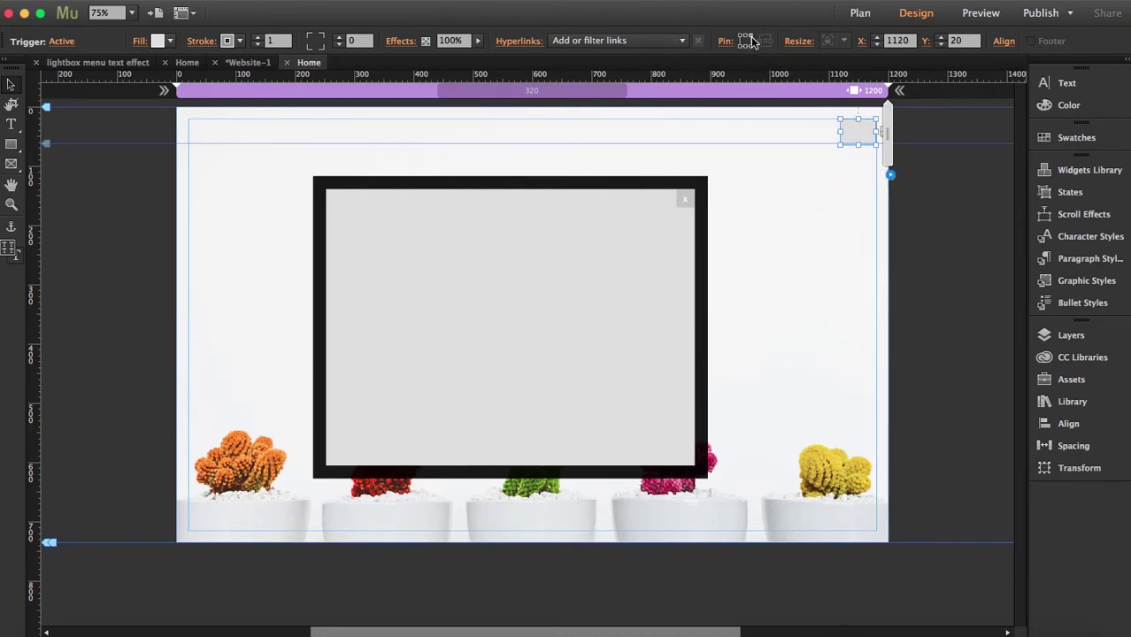
drag(554, 279, 580, 255)
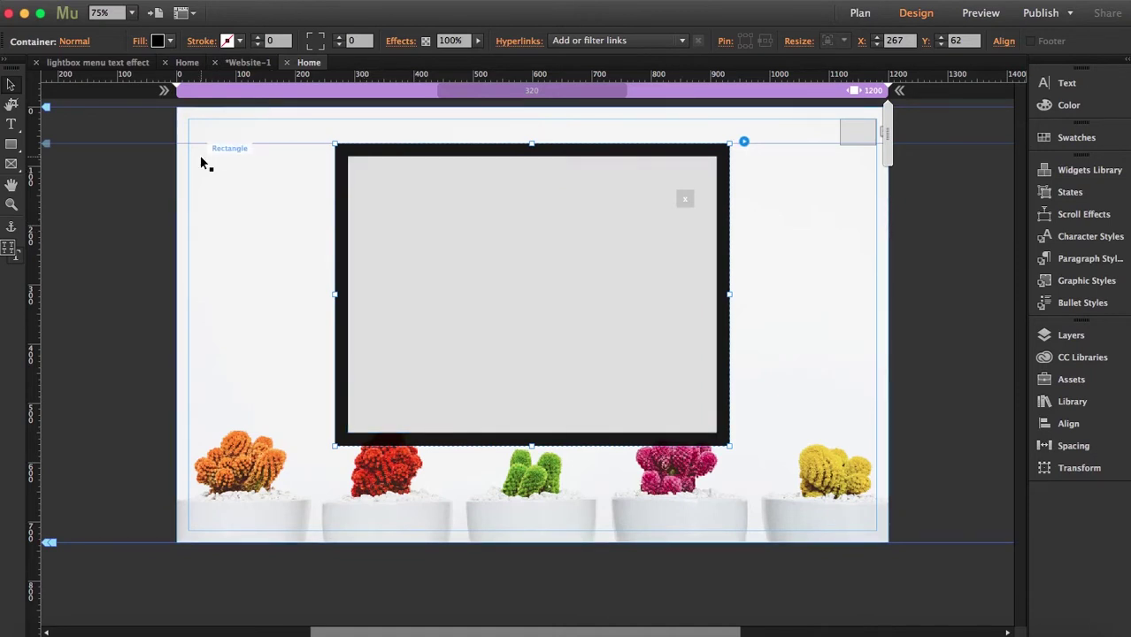
Step: Select the inner grey target and the top-right trigger box, then switch to Safari
click(462, 242)
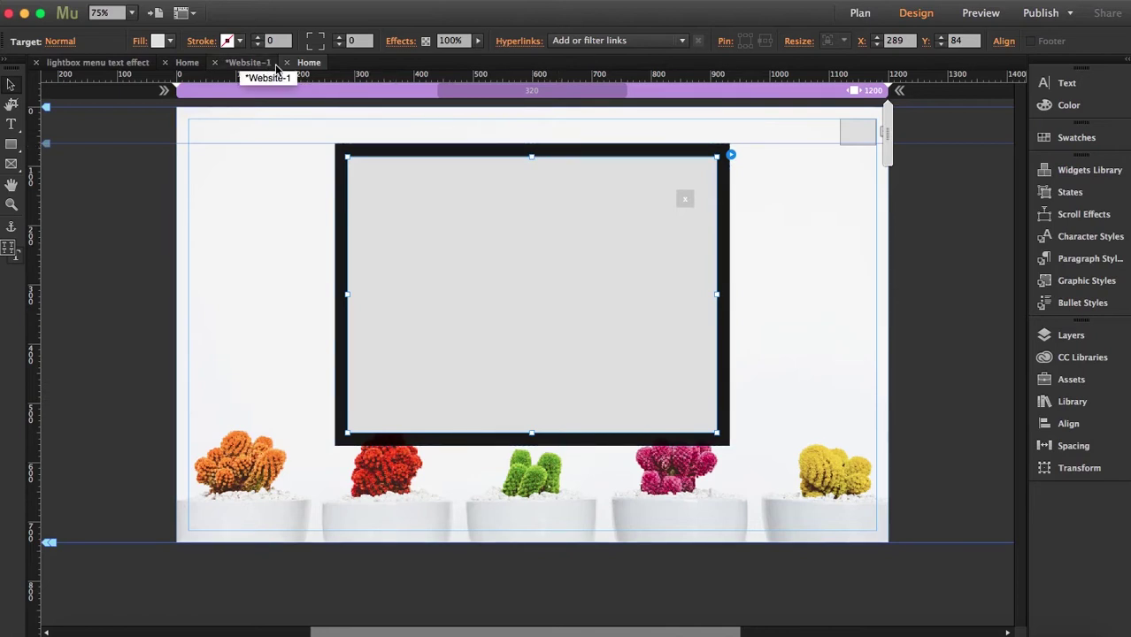
click(857, 138)
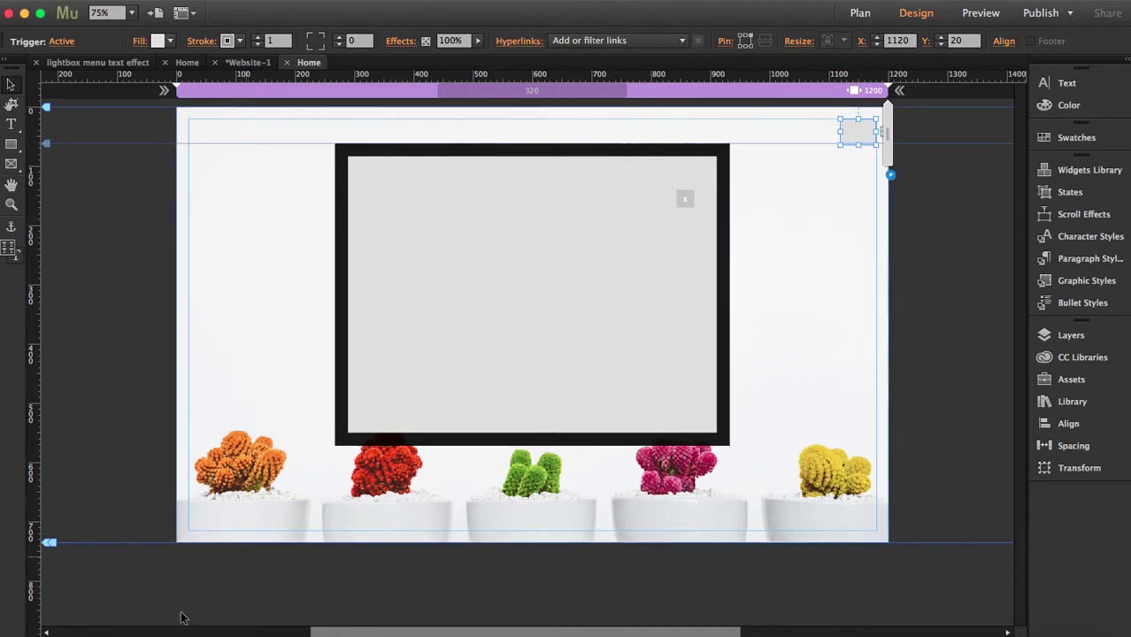
click(137, 627)
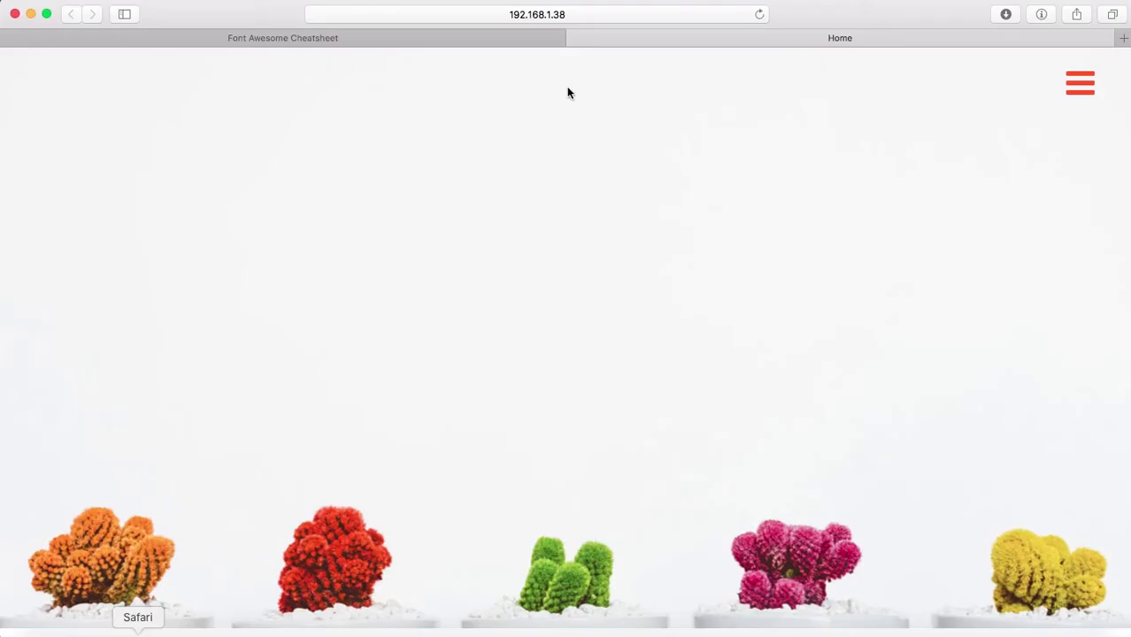
Step: Select the fa-bars glyph on the Font Awesome cheatsheet, then go back to Muse
click(484, 35)
scroll(296, 372, down, 10)
scroll(297, 372, down, 3)
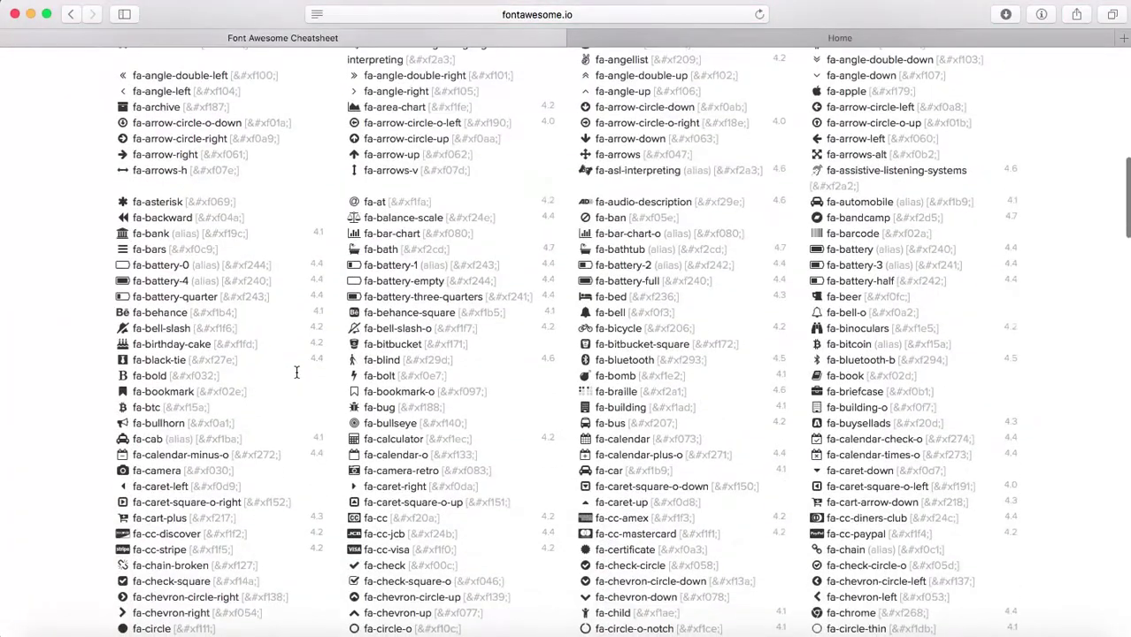
double_click(128, 251)
click(686, 35)
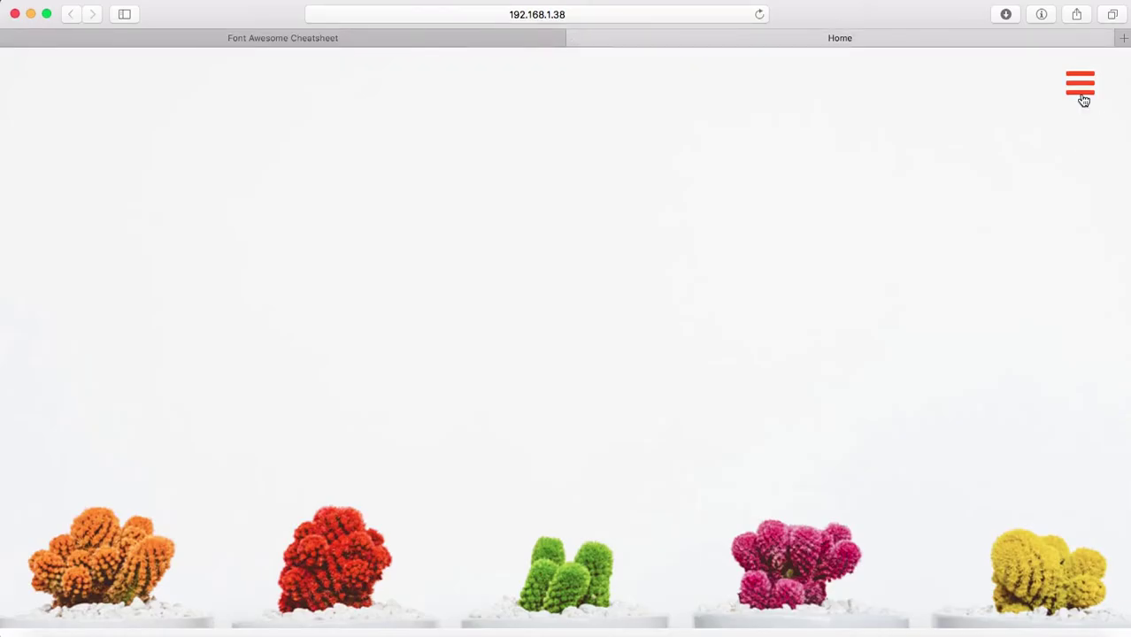
click(933, 630)
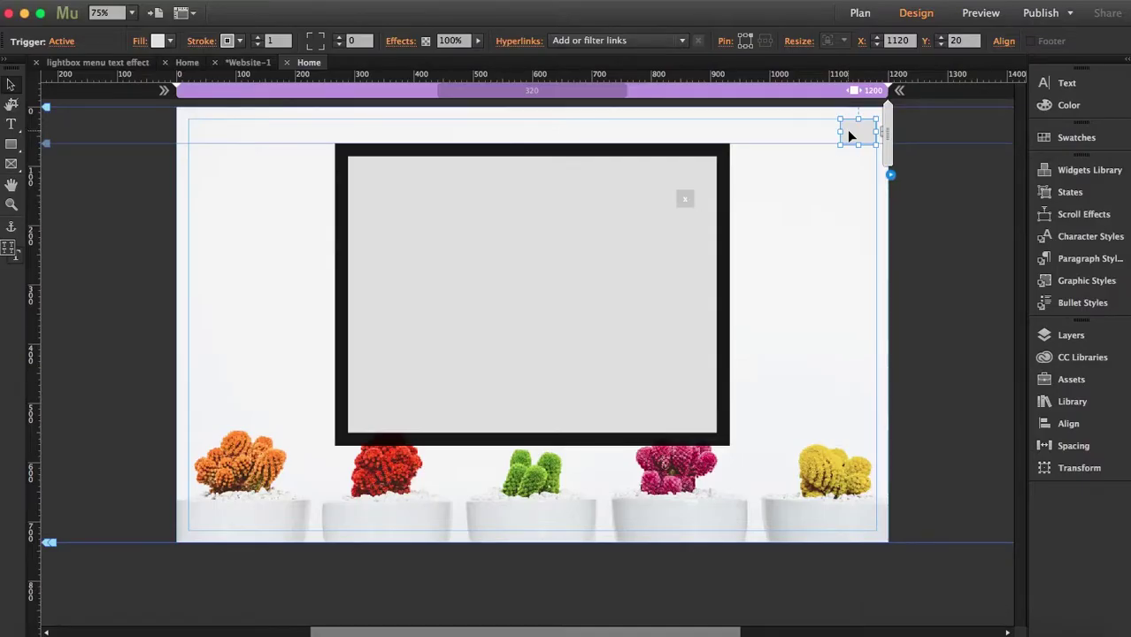
Step: Give the trigger box no stroke and no fill in its Active state
click(257, 45)
click(170, 41)
click(344, 62)
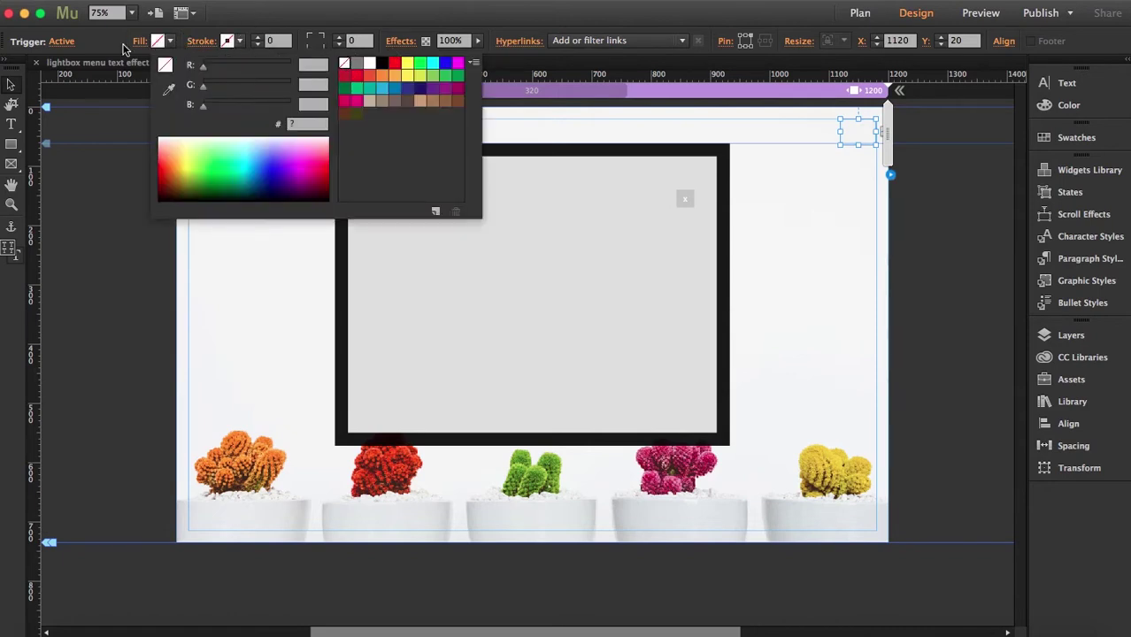
Step: Remove the stroke and set fill to none for the Normal state
click(62, 42)
click(113, 66)
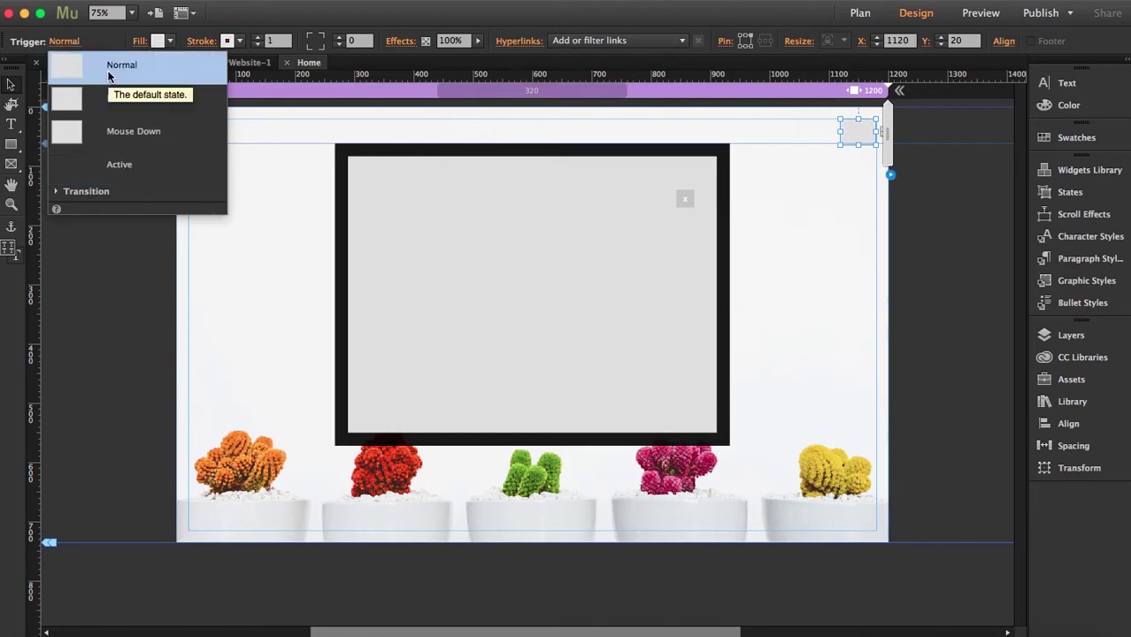
click(238, 40)
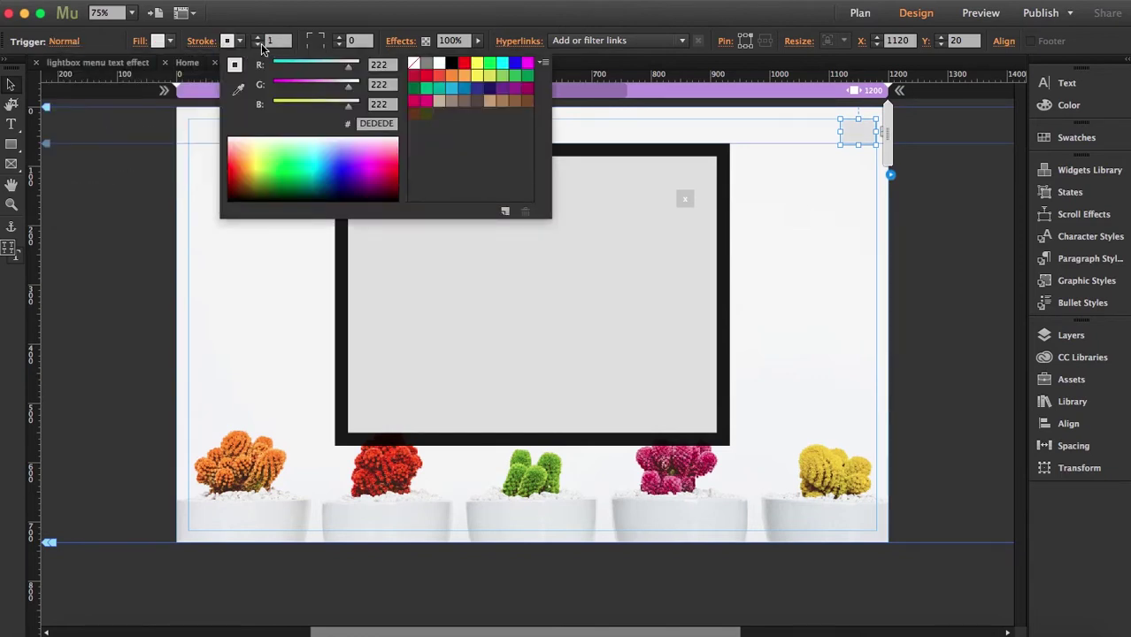
click(265, 46)
click(171, 41)
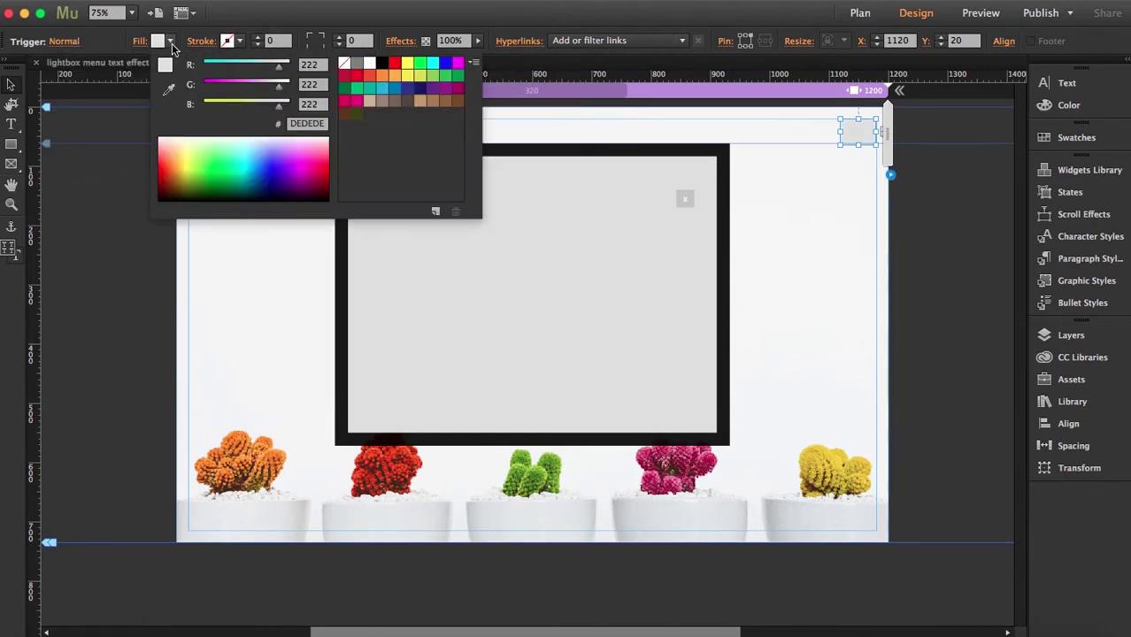
click(345, 64)
click(56, 54)
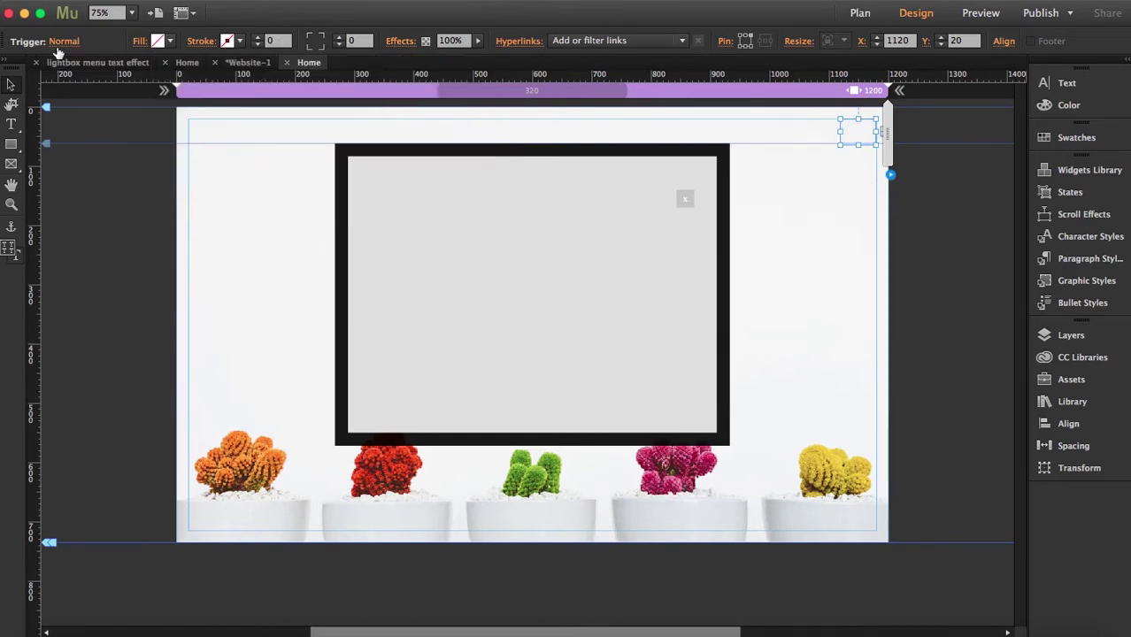
Step: Remove the Rollover state's stroke, then return to the Normal state
click(64, 42)
click(97, 98)
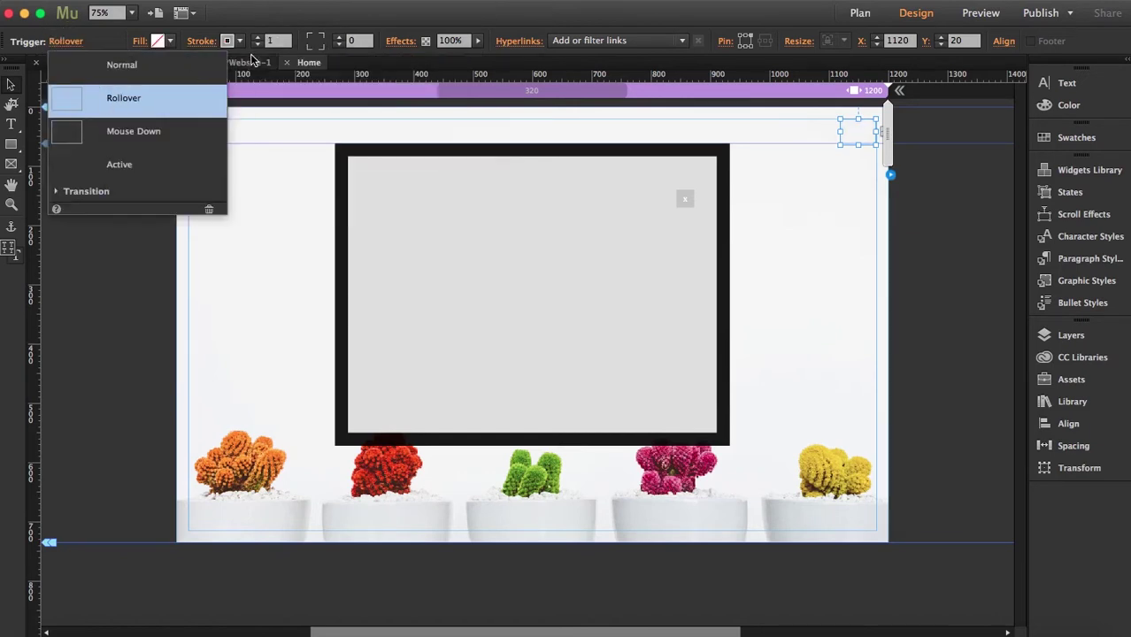
click(257, 45)
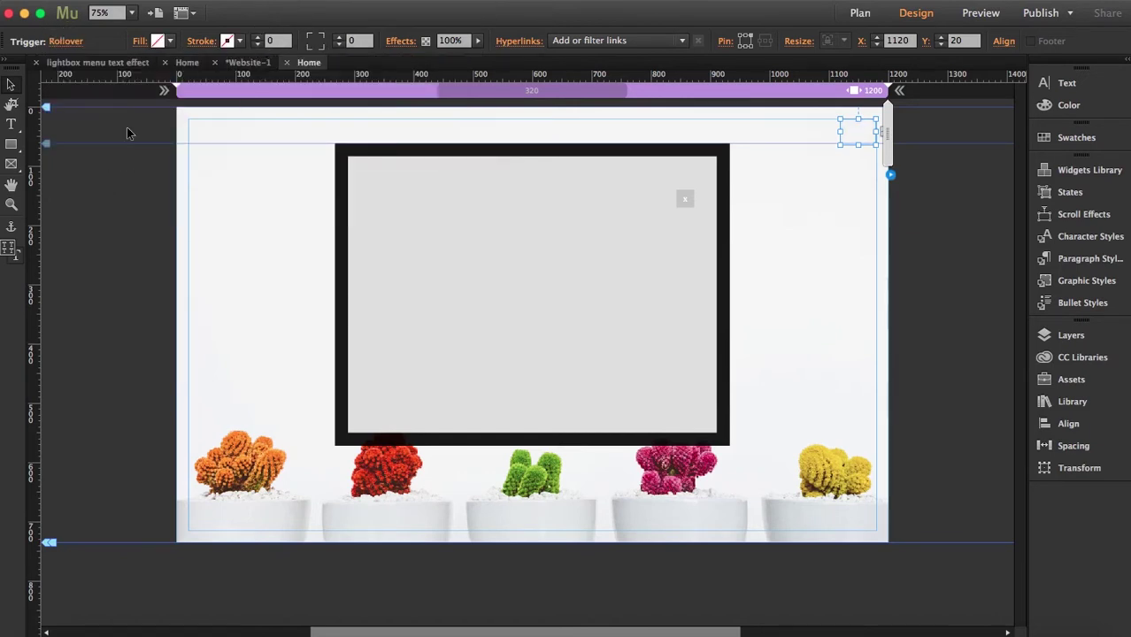
click(70, 44)
click(70, 41)
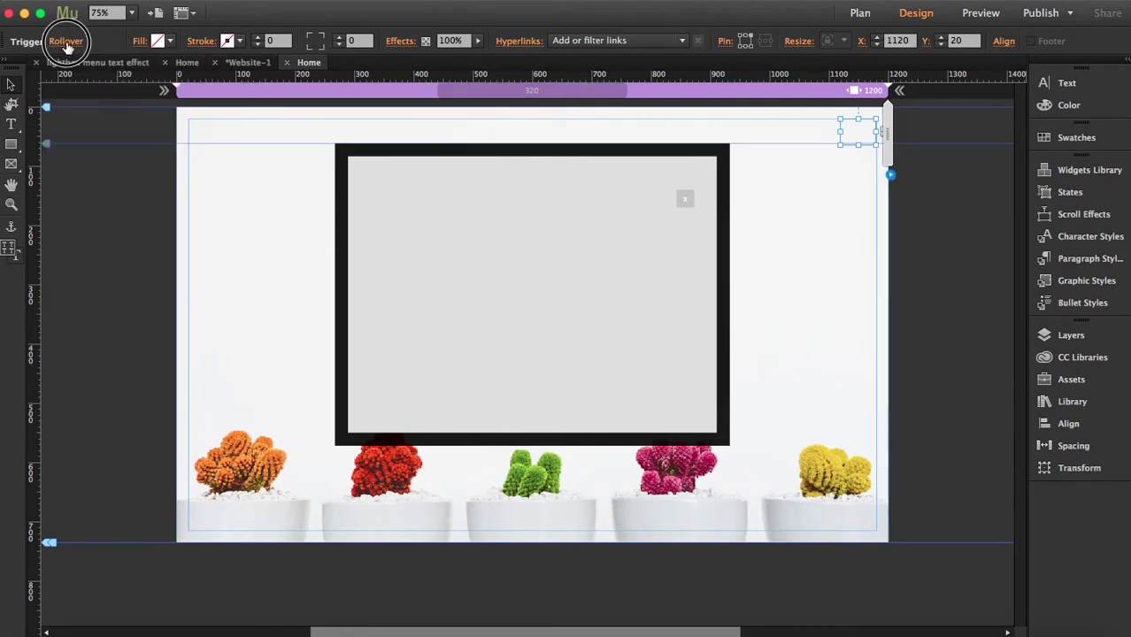
click(70, 42)
click(107, 67)
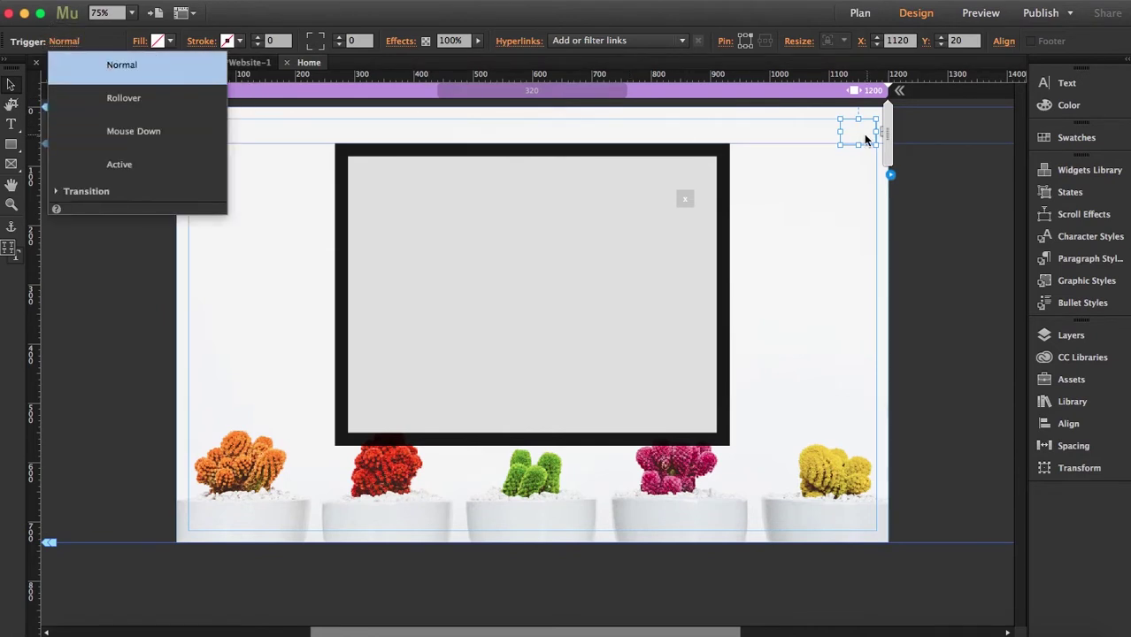
click(848, 133)
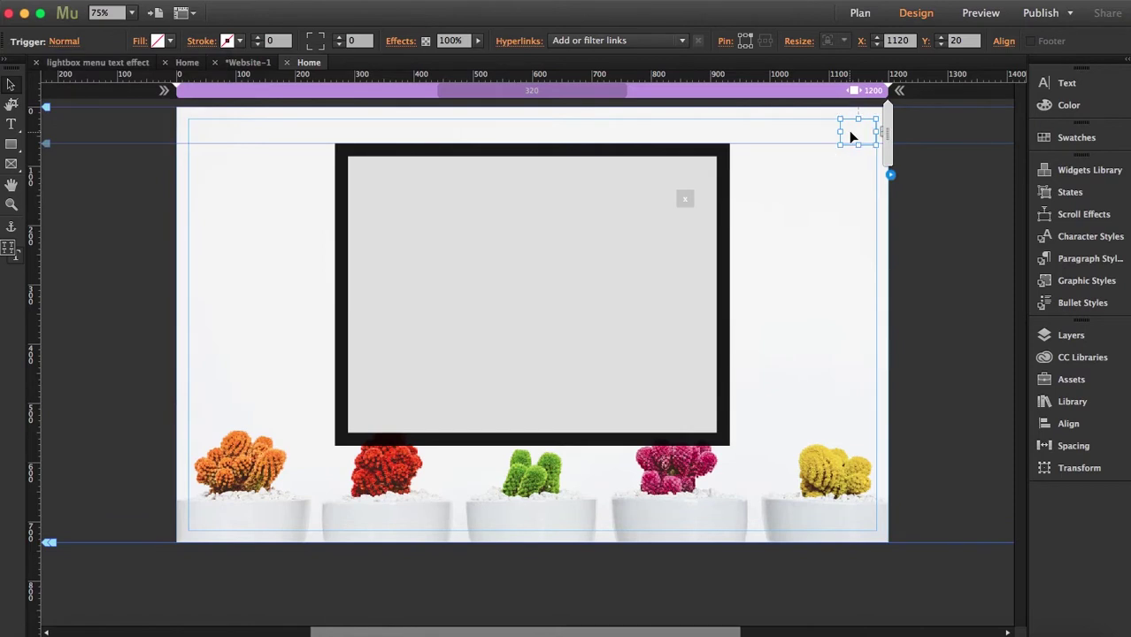
Step: Draw a text frame at the page's top-right corner with text size 30
click(10, 124)
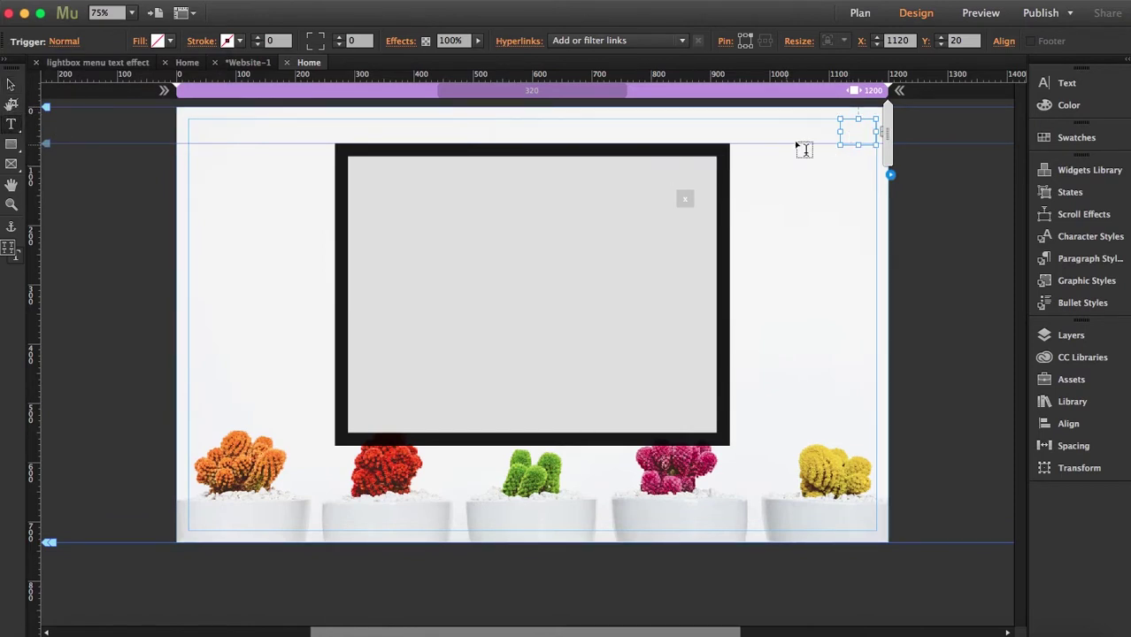
drag(840, 121, 868, 144)
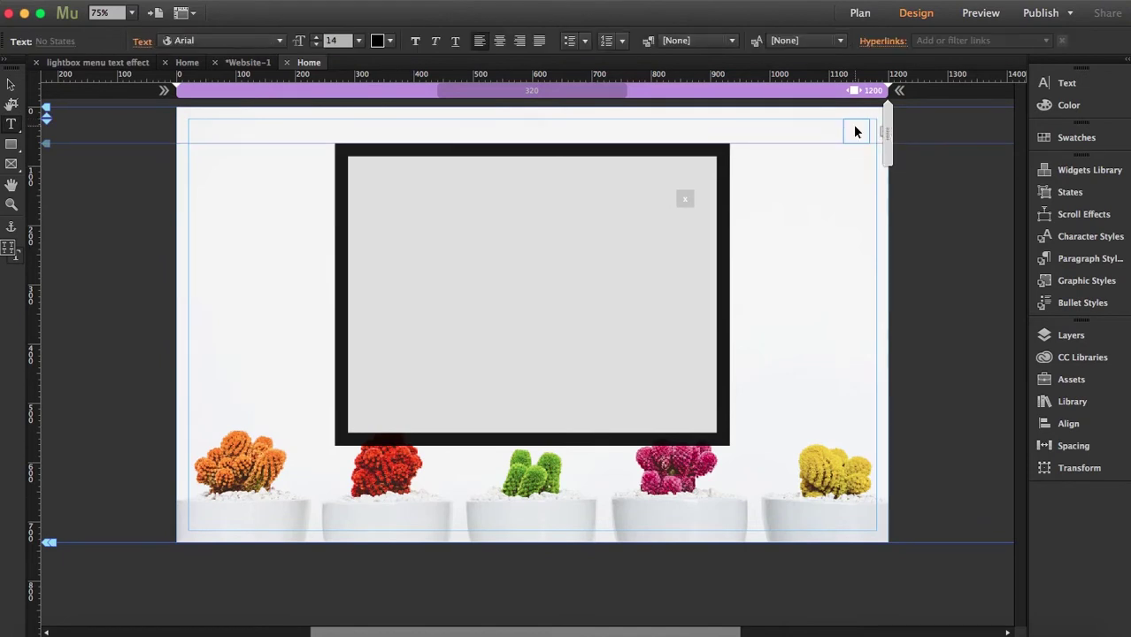
click(830, 121)
click(1059, 89)
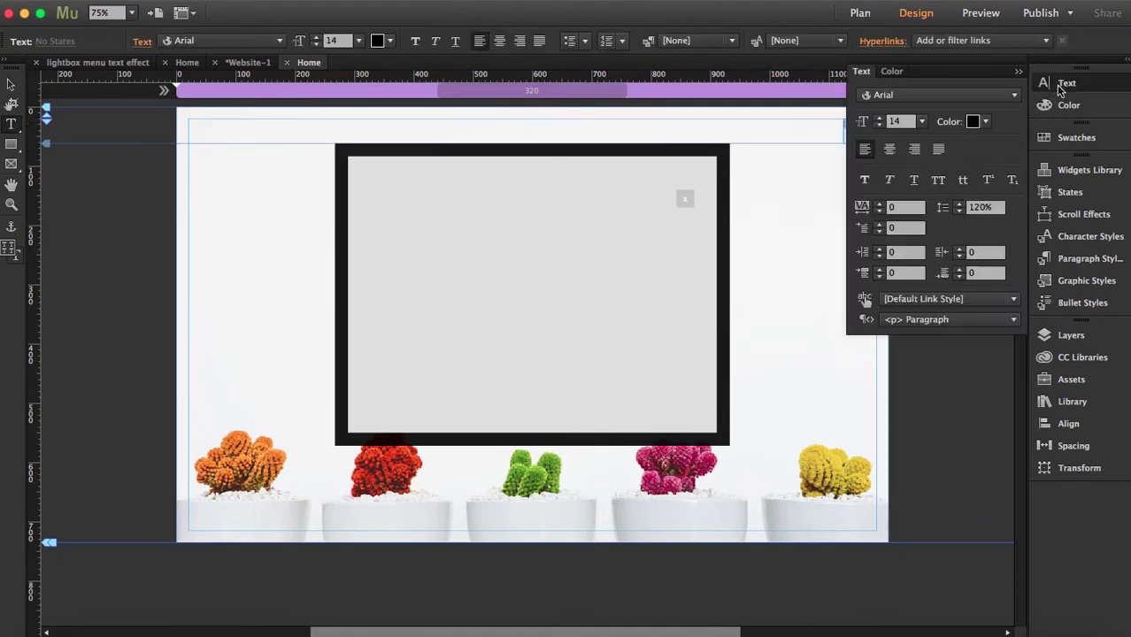
click(921, 122)
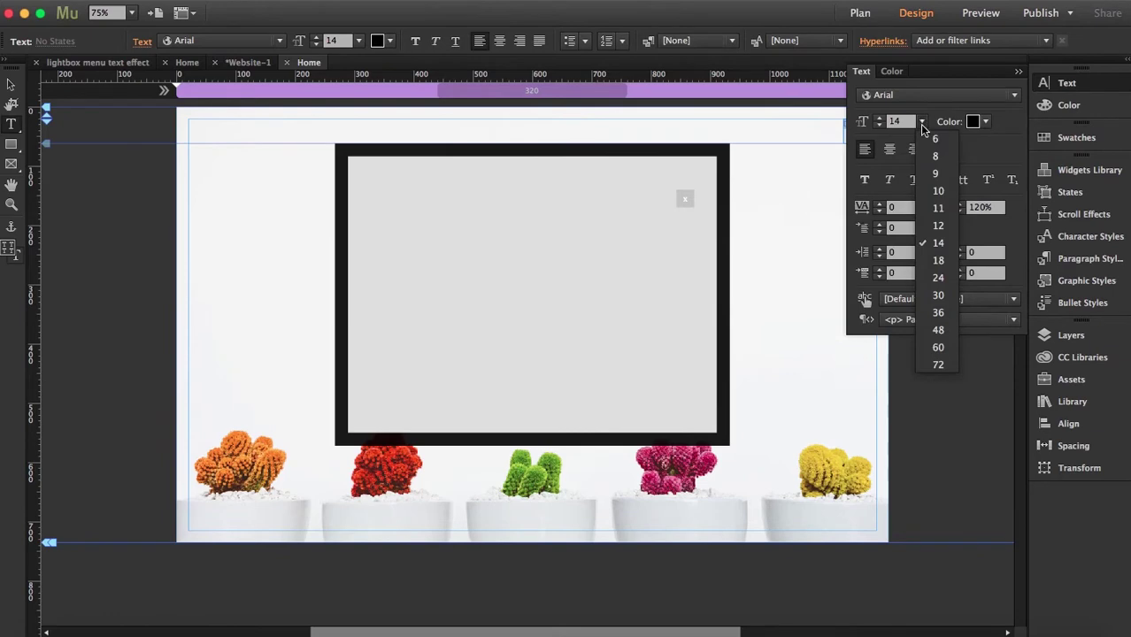
click(940, 294)
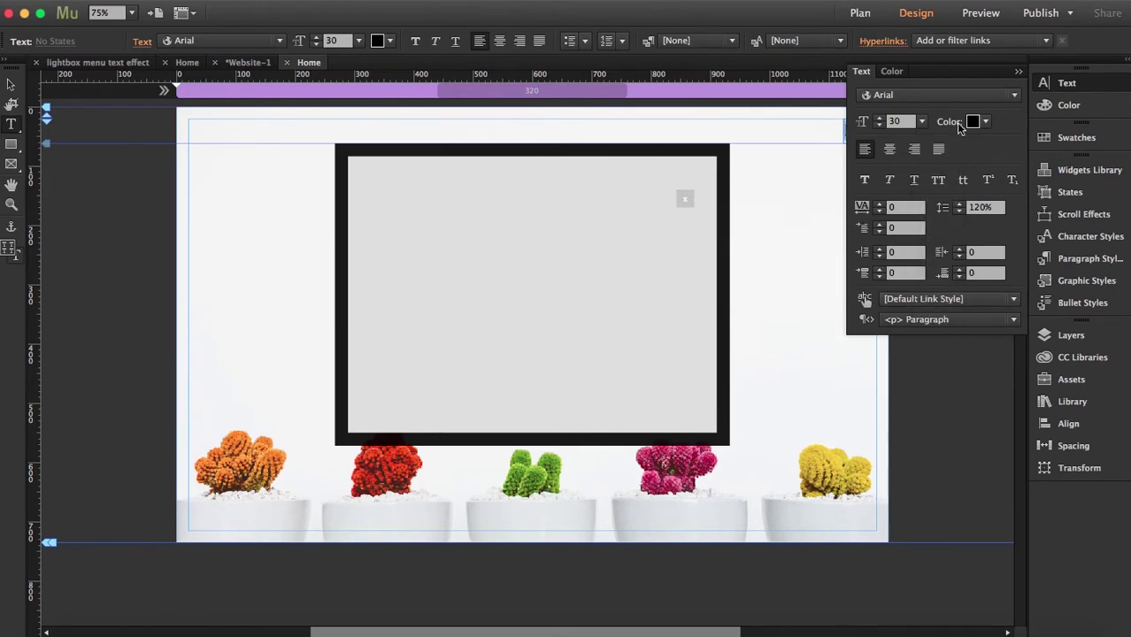
Step: Set the frame's font to FontAwesome, colour orange F7931E, right-aligned
click(904, 97)
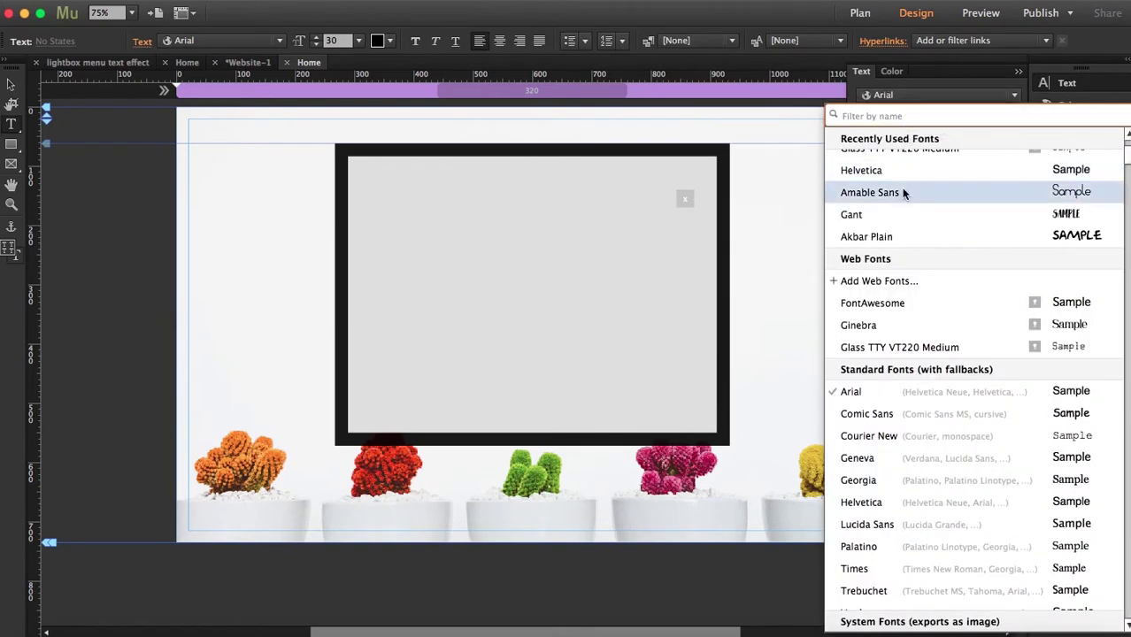
scroll(900, 187, up, 3)
click(902, 184)
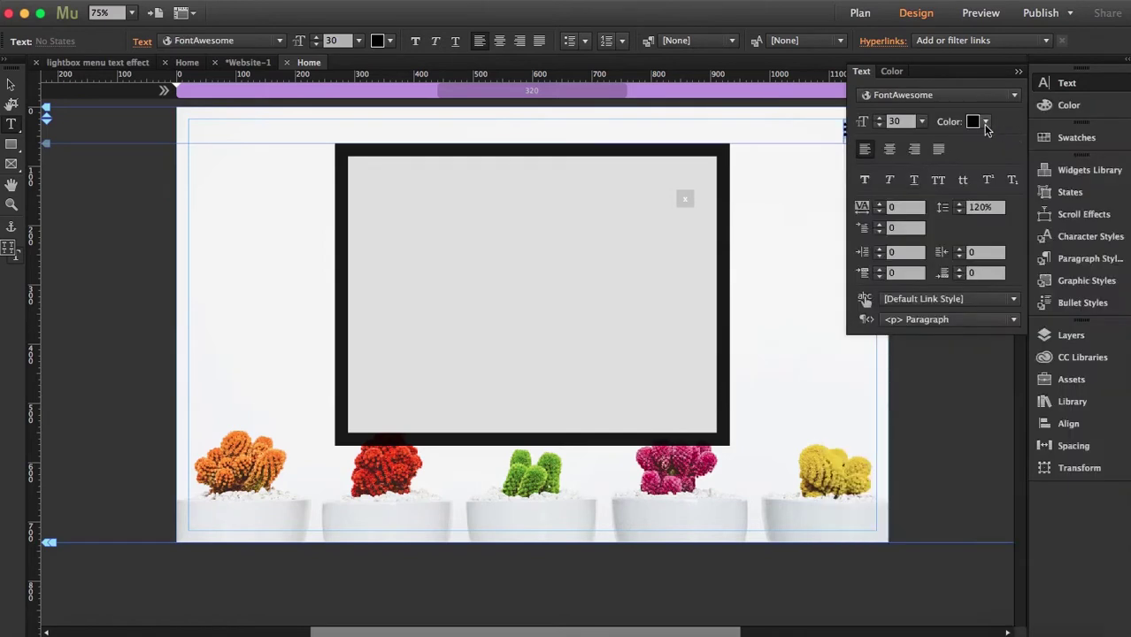
click(985, 124)
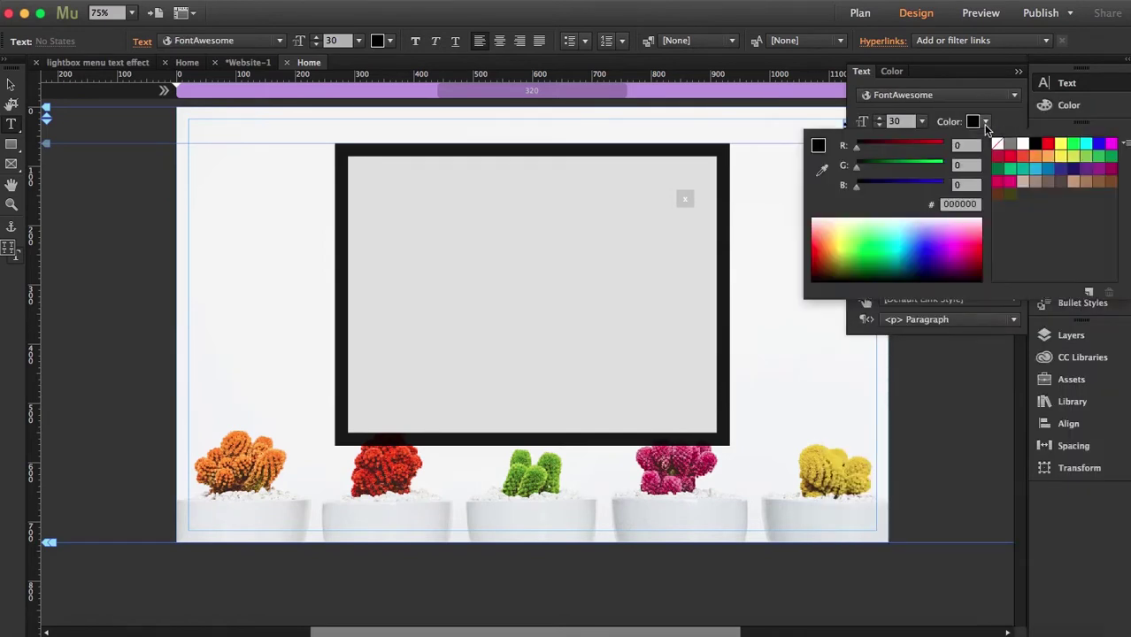
click(1037, 157)
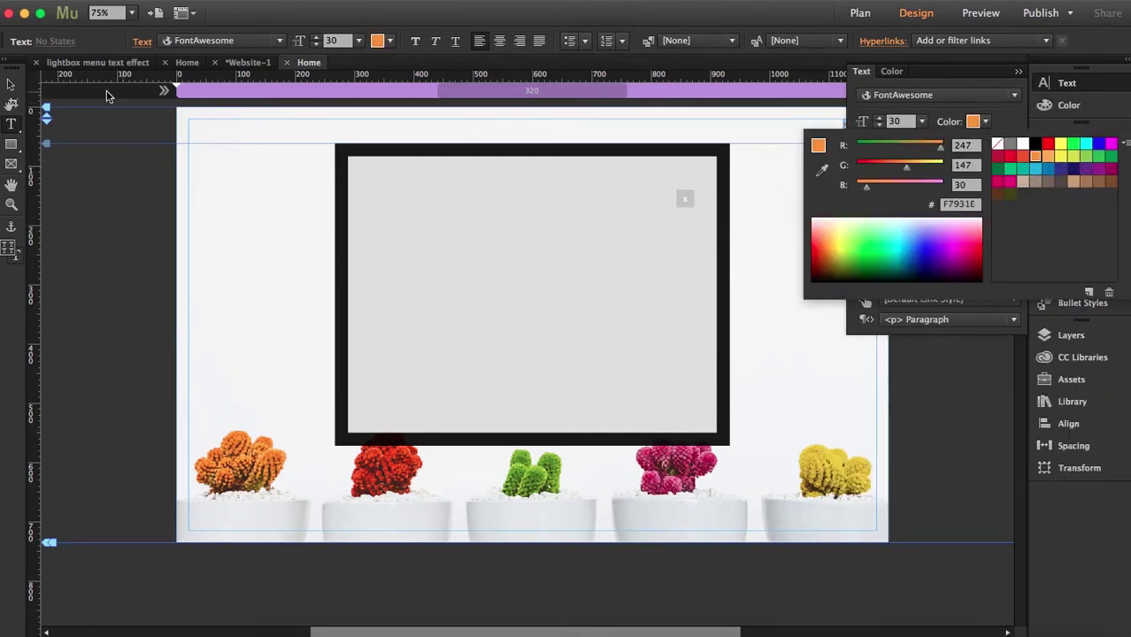
key(Escape)
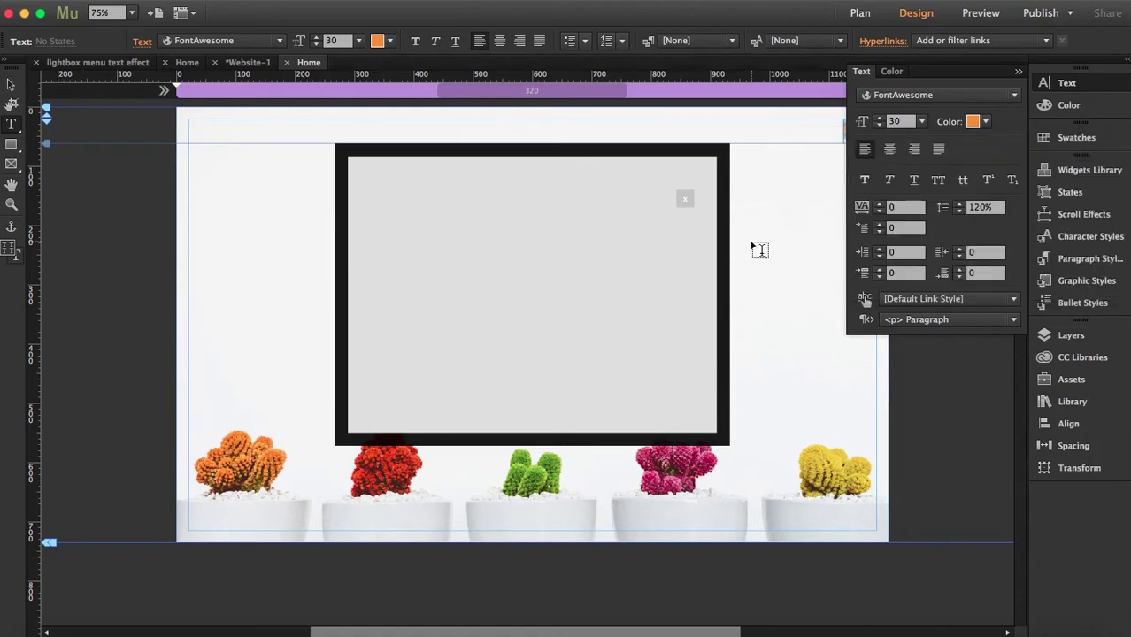
click(916, 150)
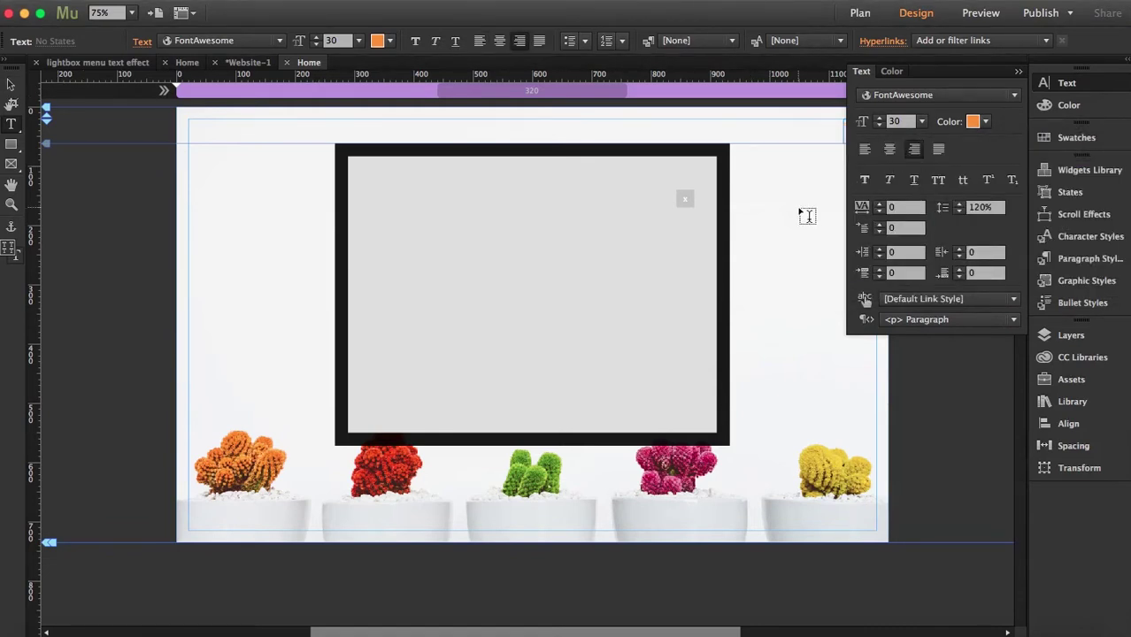
Step: Deselect the frame, then reselect the orange hamburger icon for text editing
click(11, 84)
click(288, 292)
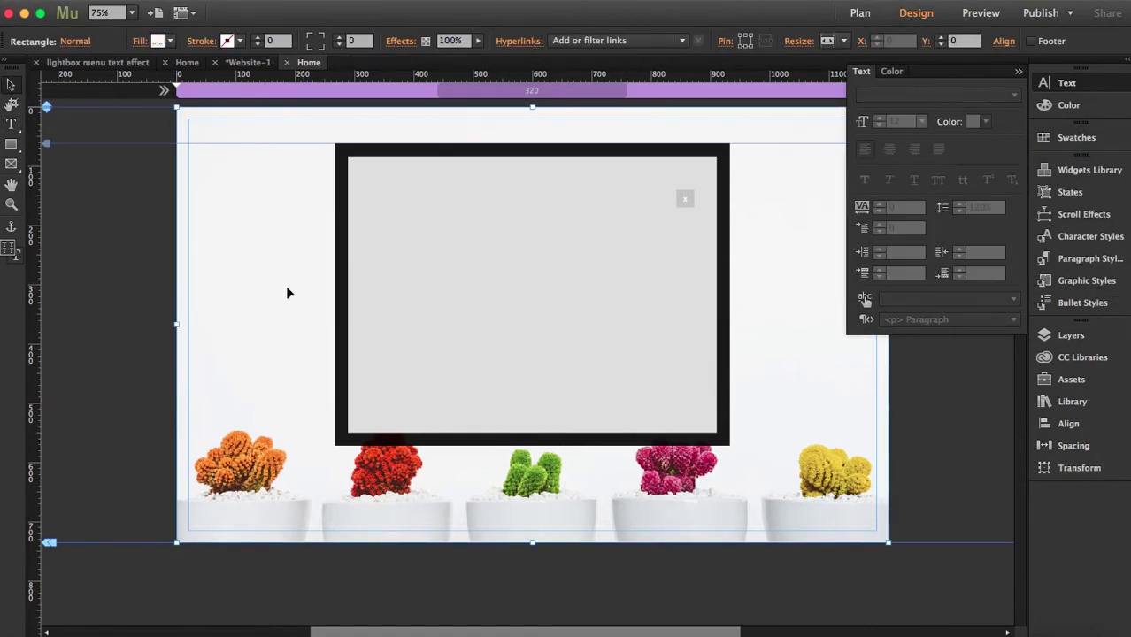
click(1019, 72)
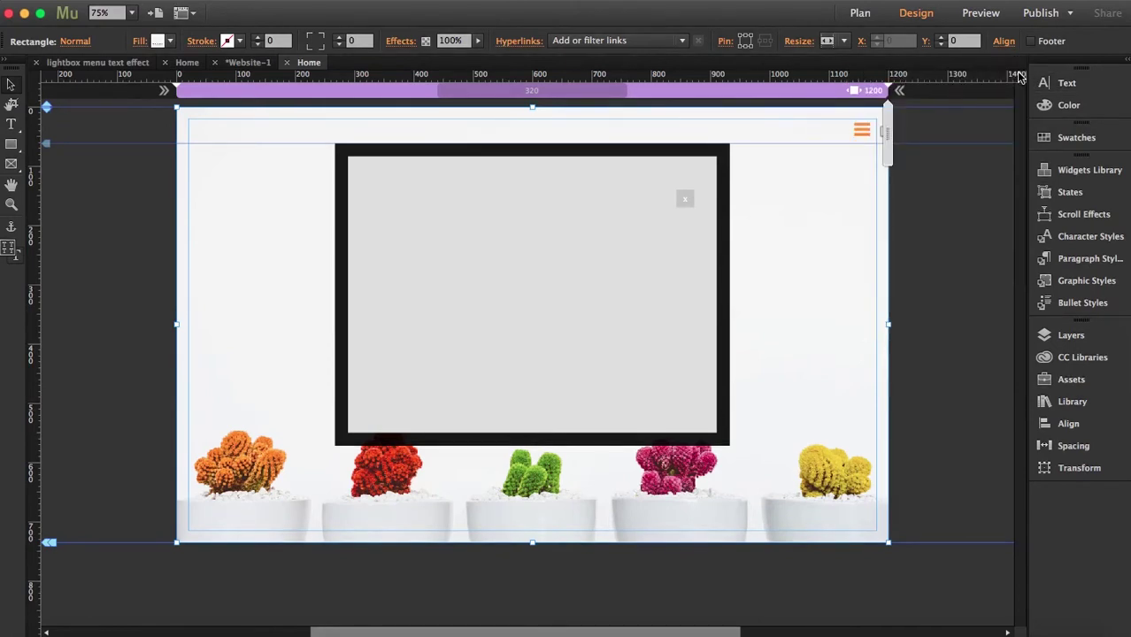
click(866, 132)
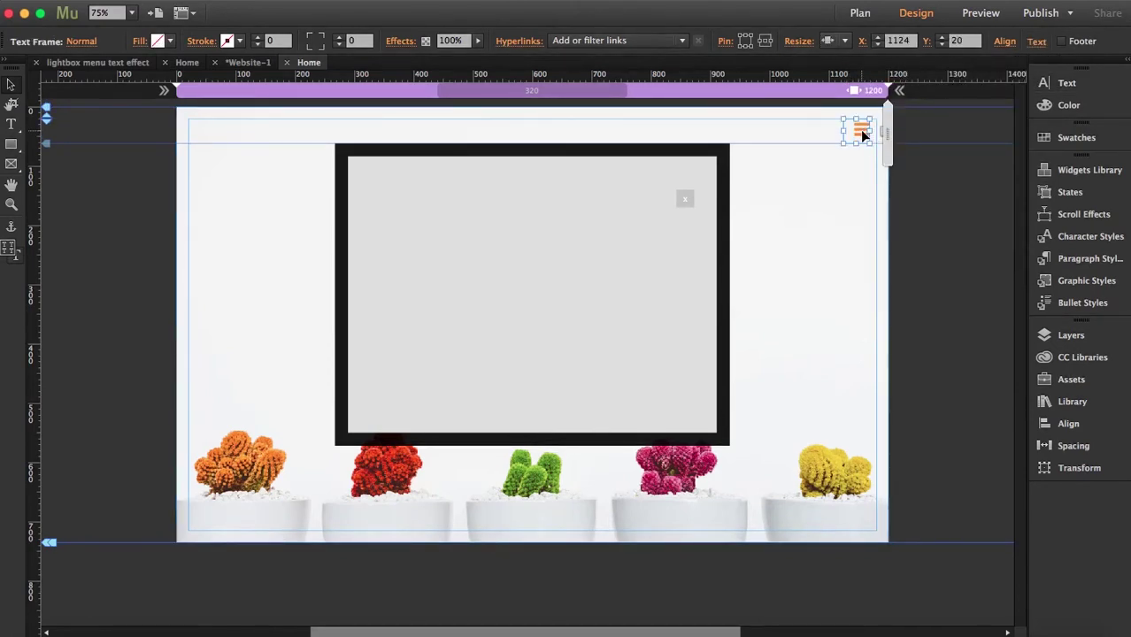
double_click(855, 130)
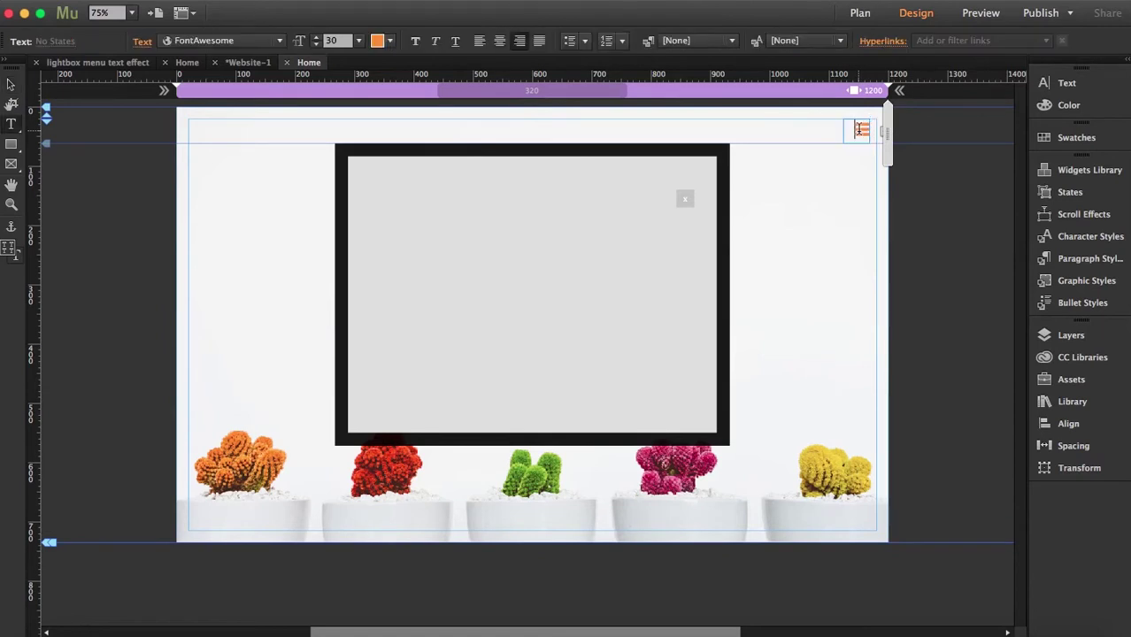
scroll(991, 153, right, 5)
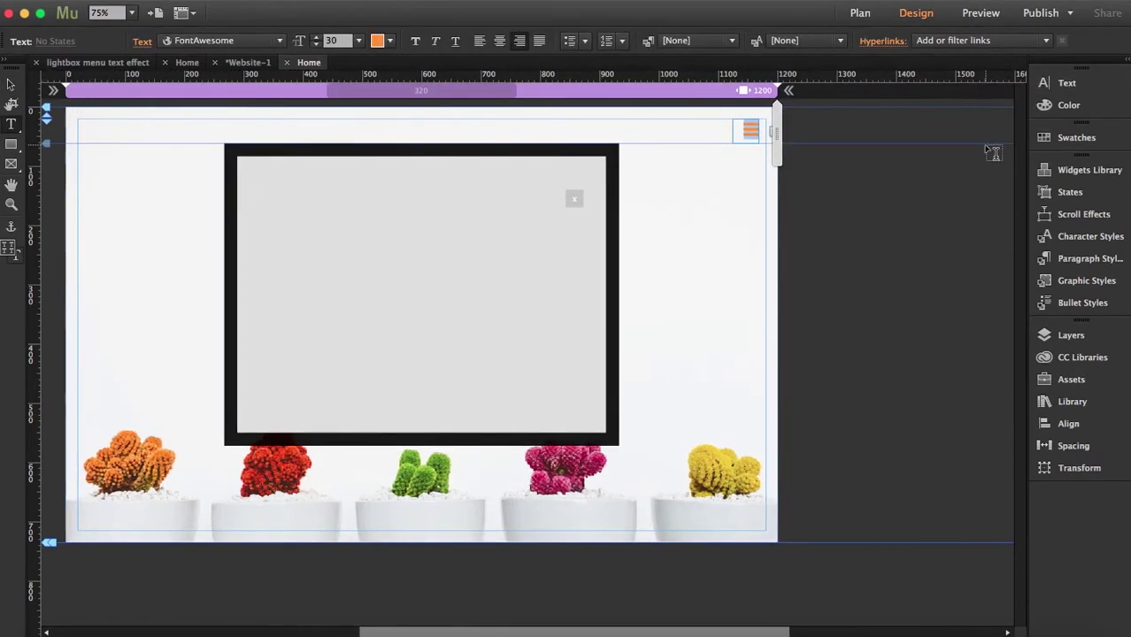
Step: Step the hamburger icon's size up to 40 and confirm its orange colour
click(1061, 89)
click(875, 118)
click(875, 118)
click(875, 117)
click(875, 118)
click(875, 117)
click(875, 118)
click(875, 117)
click(875, 118)
click(875, 118)
click(875, 118)
click(12, 84)
click(984, 122)
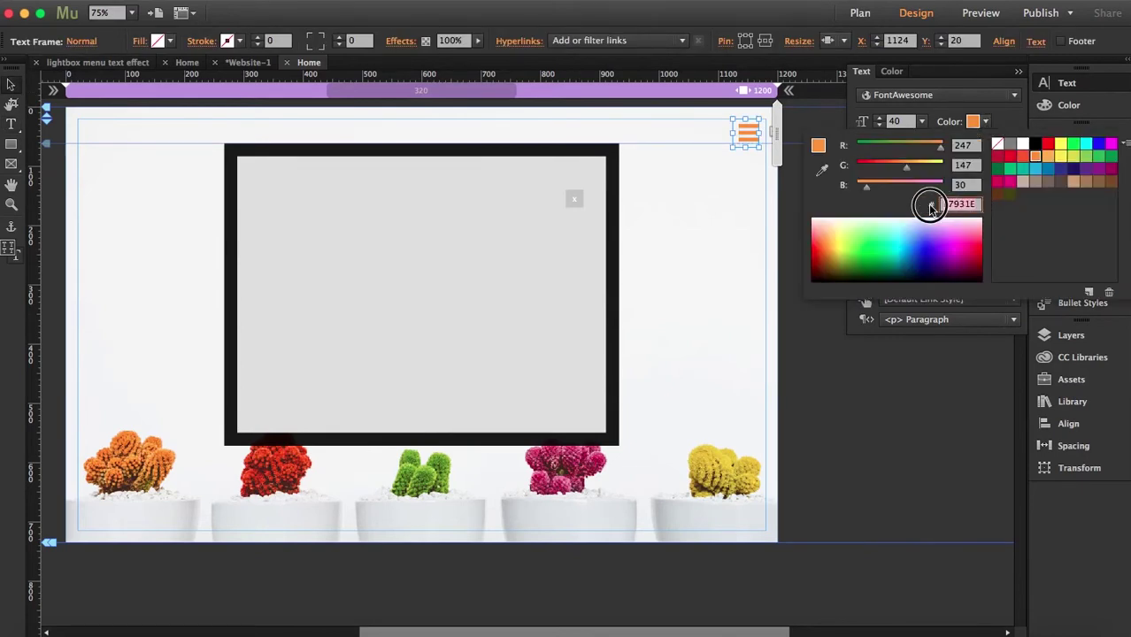
click(606, 152)
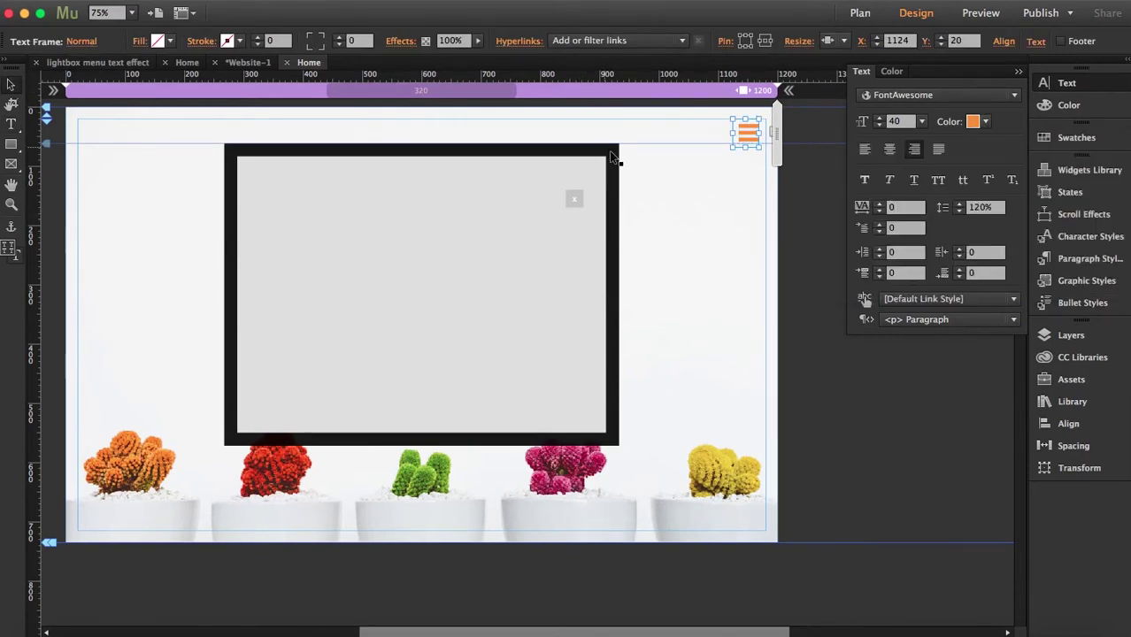
Step: Set the lightbox container's border colour to hex F7931E
click(612, 156)
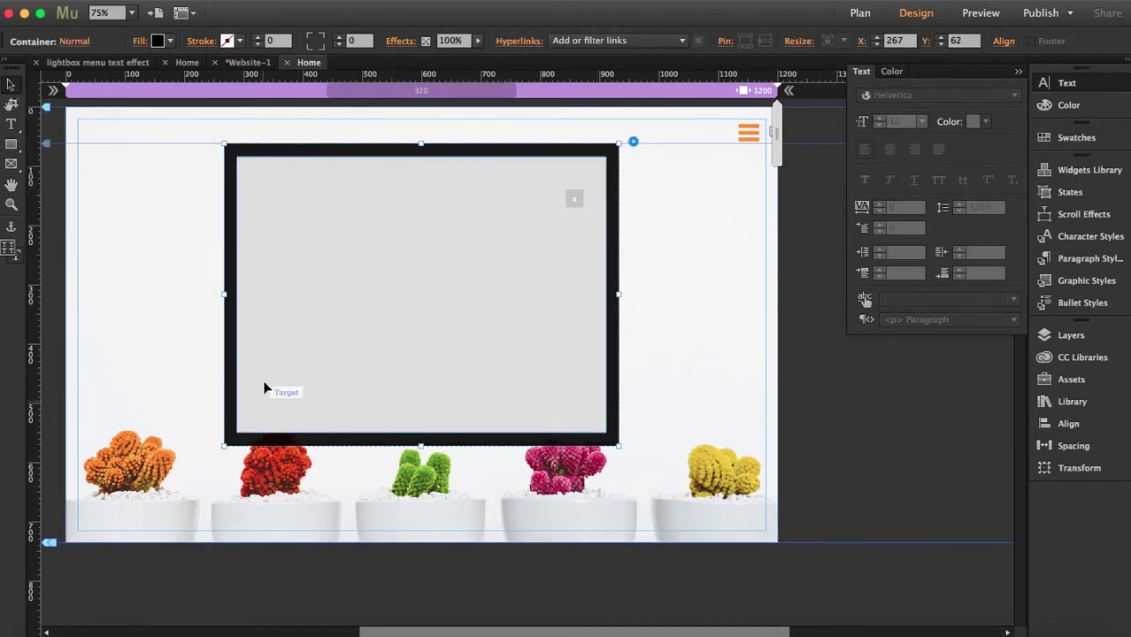
click(227, 42)
click(324, 125)
text(F7931E)
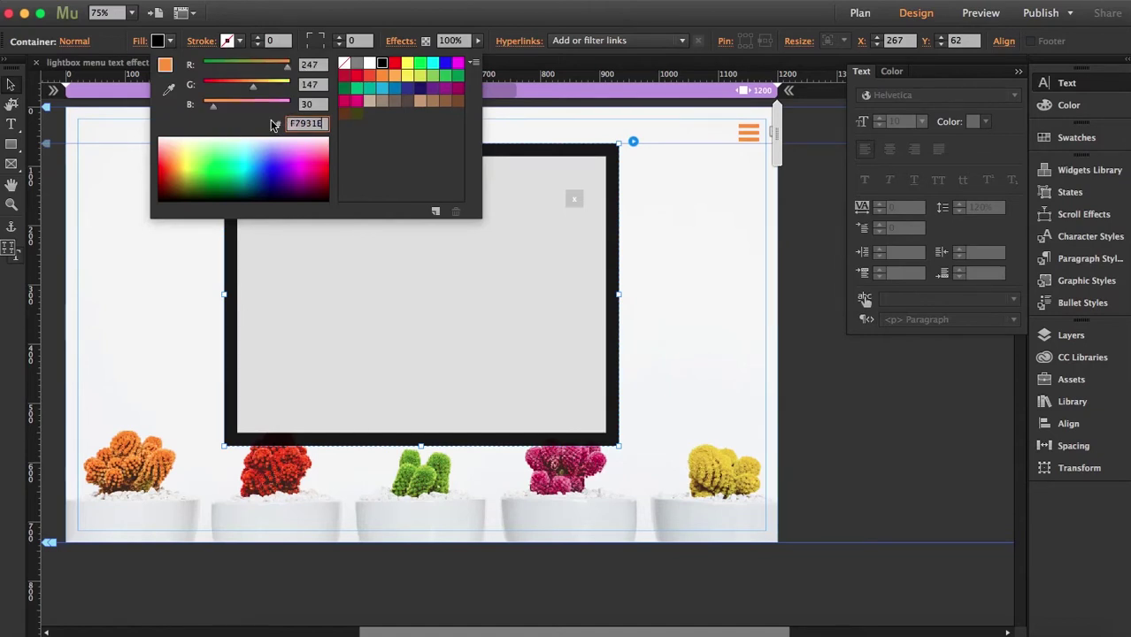
key(Return)
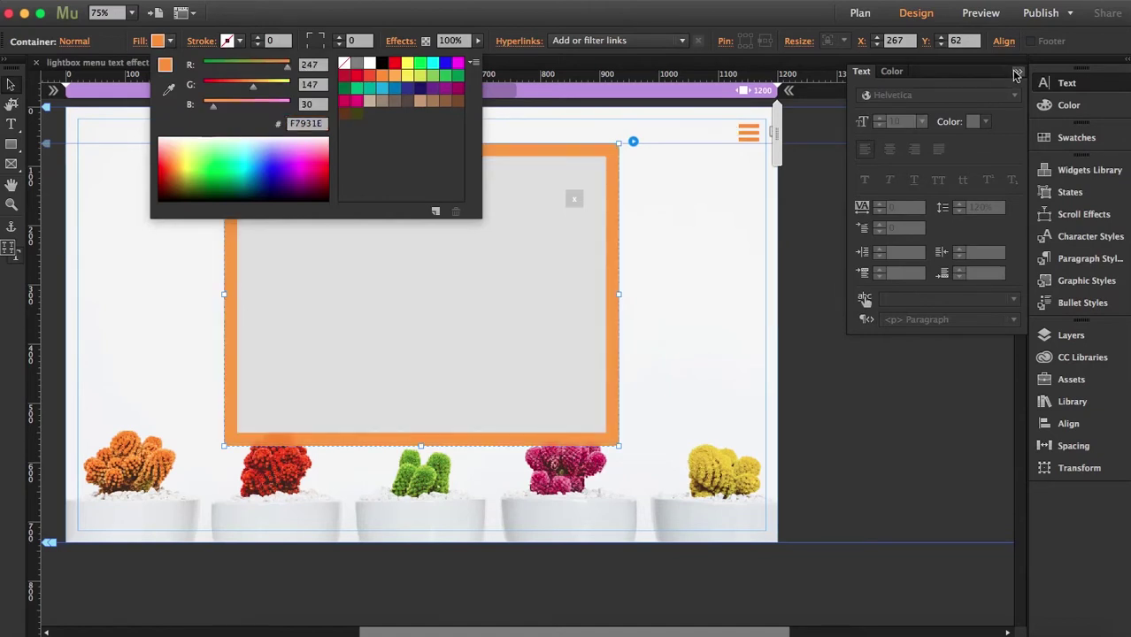
Step: Set the inner grey target rectangle's fill to none
click(487, 318)
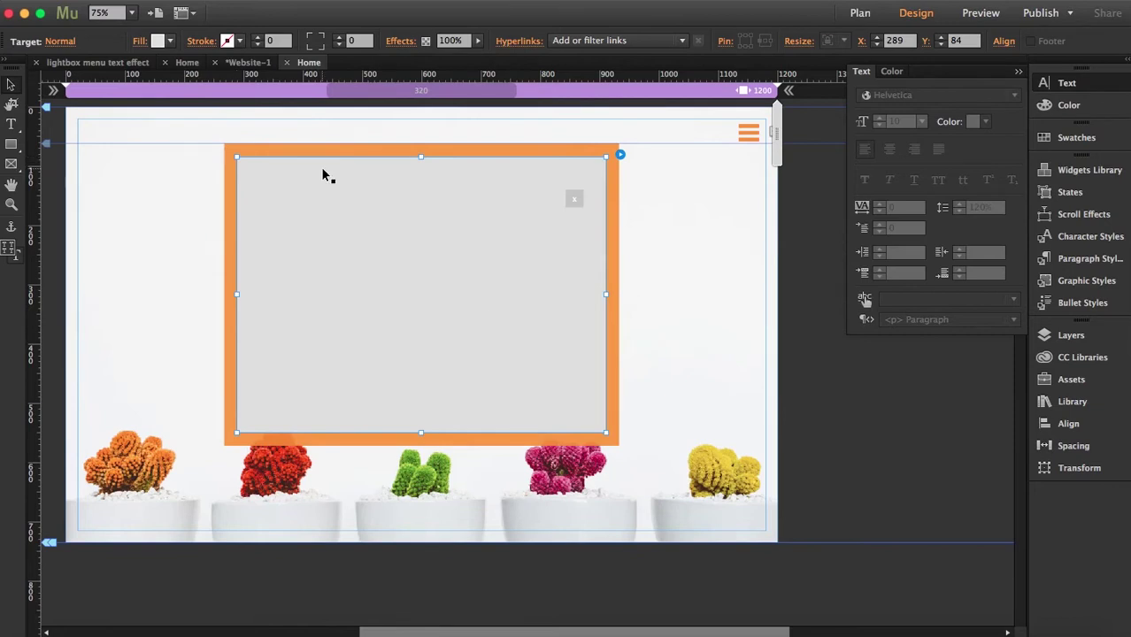
click(172, 42)
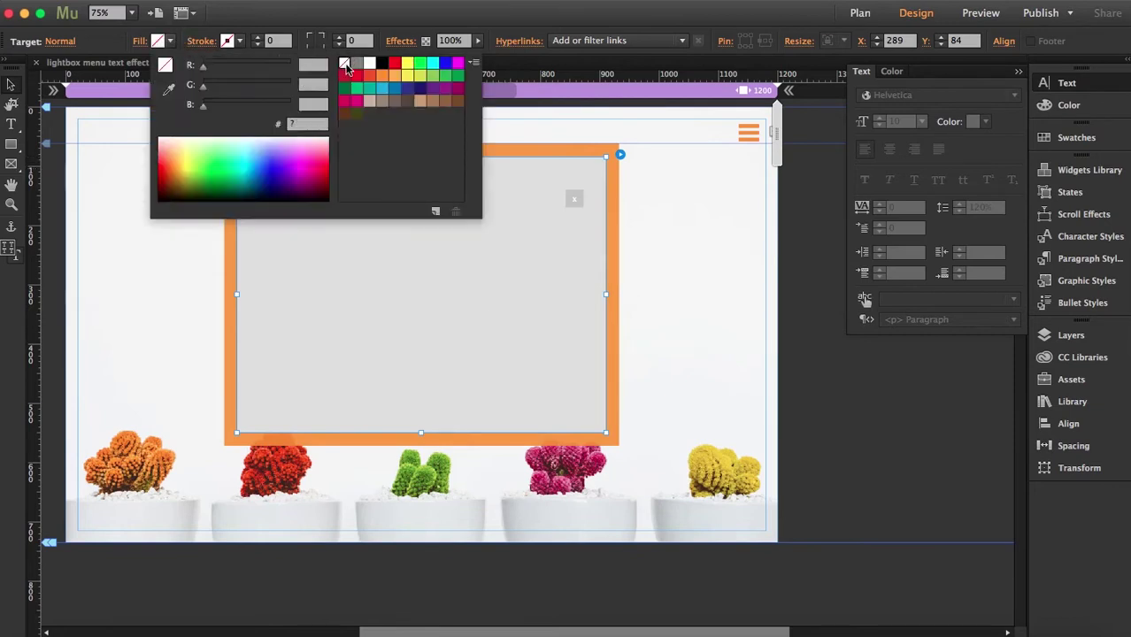
click(344, 63)
click(575, 211)
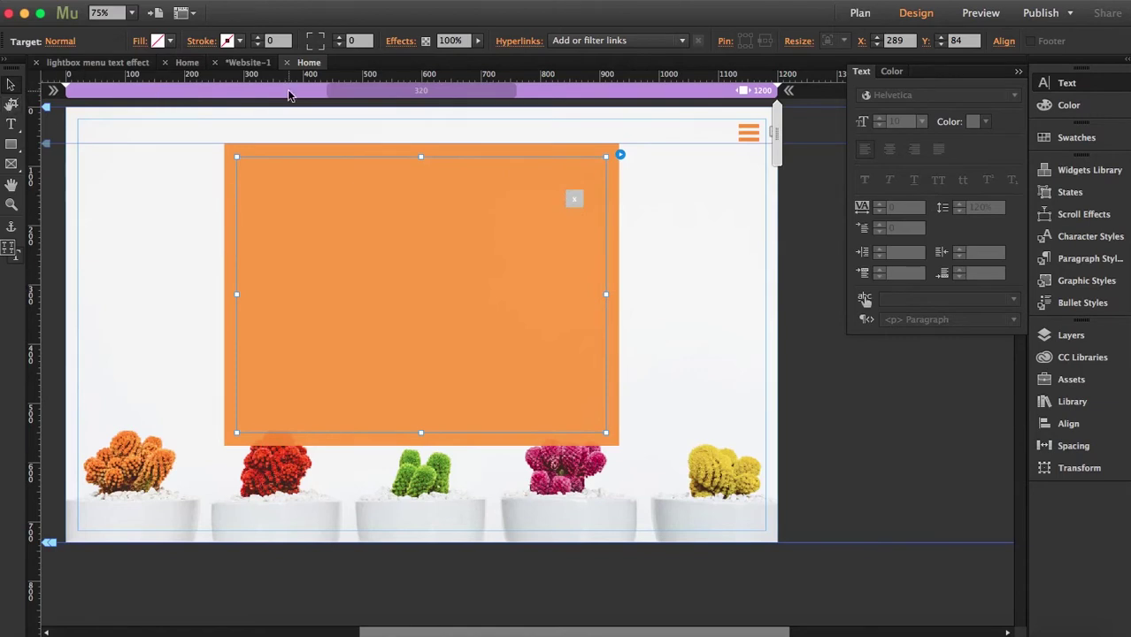
Step: Draw a text frame near the top of the orange box with centred text 'HOME' at size 36
click(11, 124)
drag(352, 222, 508, 255)
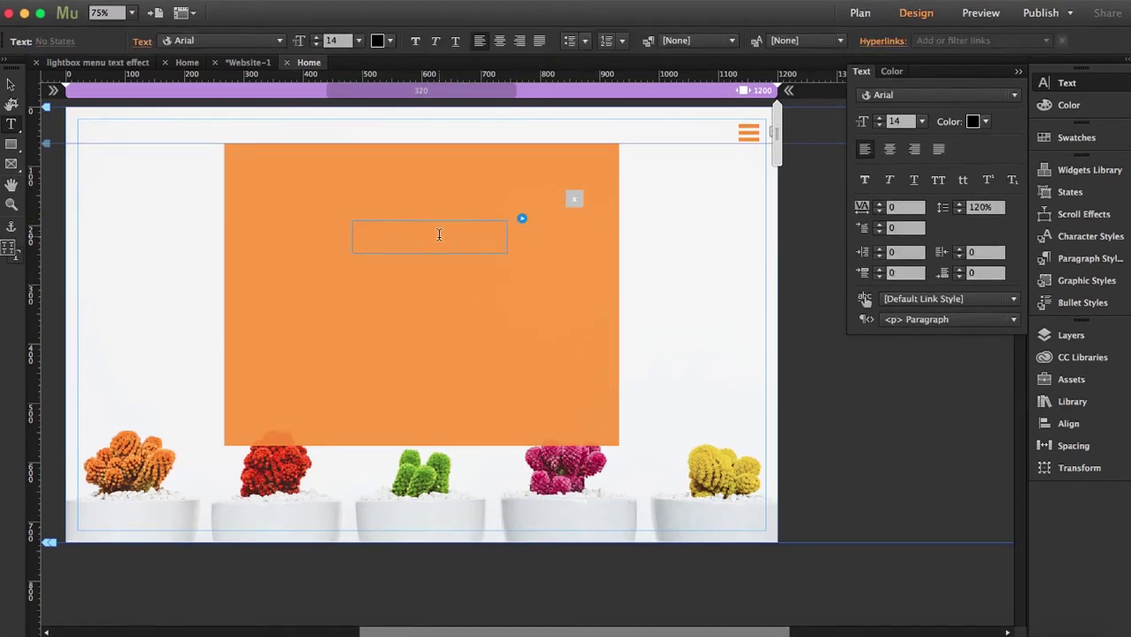
text(HOME)
click(891, 151)
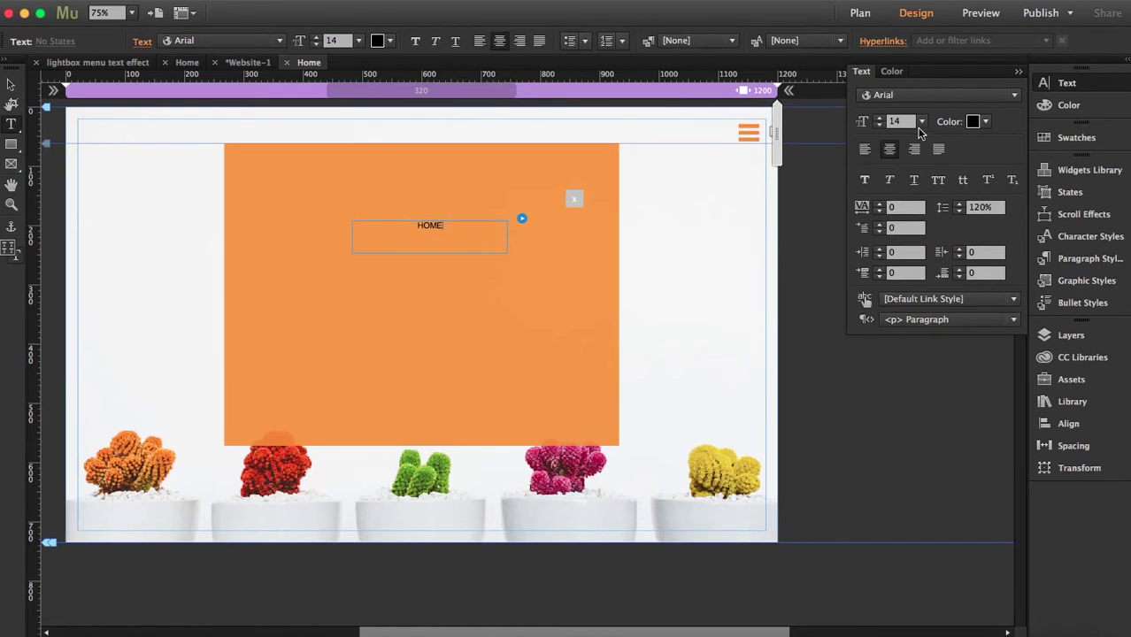
click(920, 123)
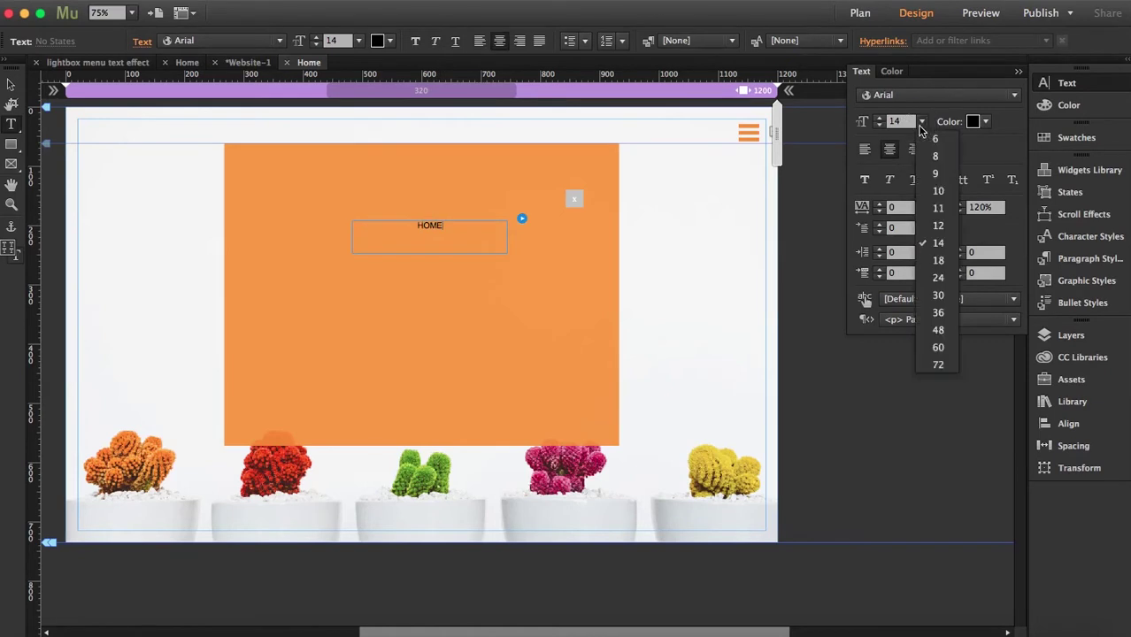
click(940, 312)
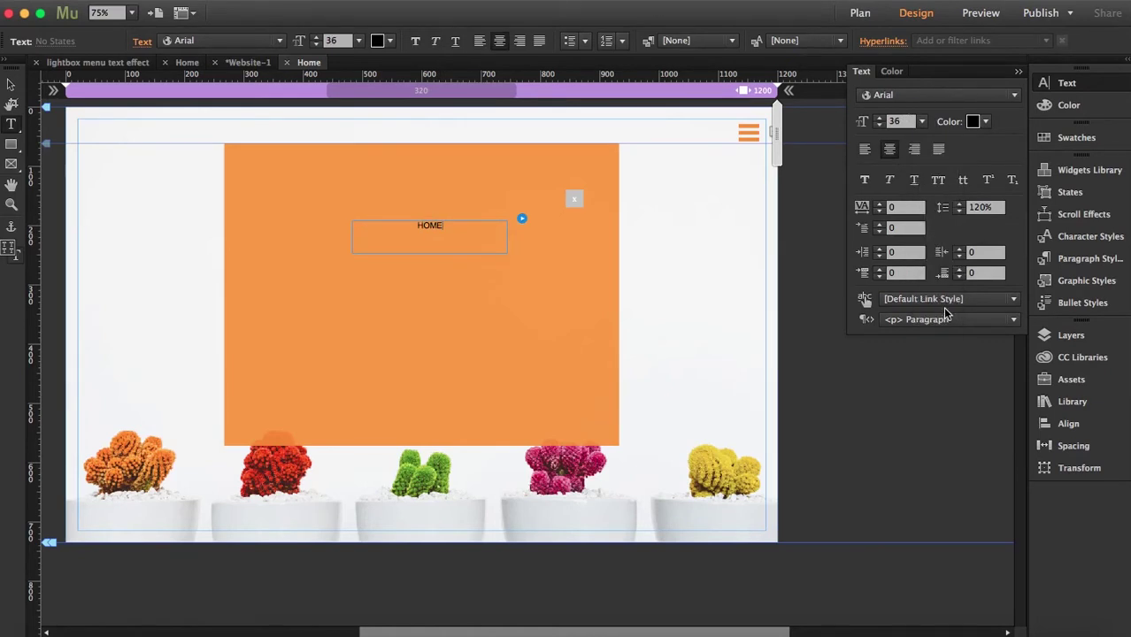
Step: Change the HOME label's font to Ginebra at 36 pt
click(458, 223)
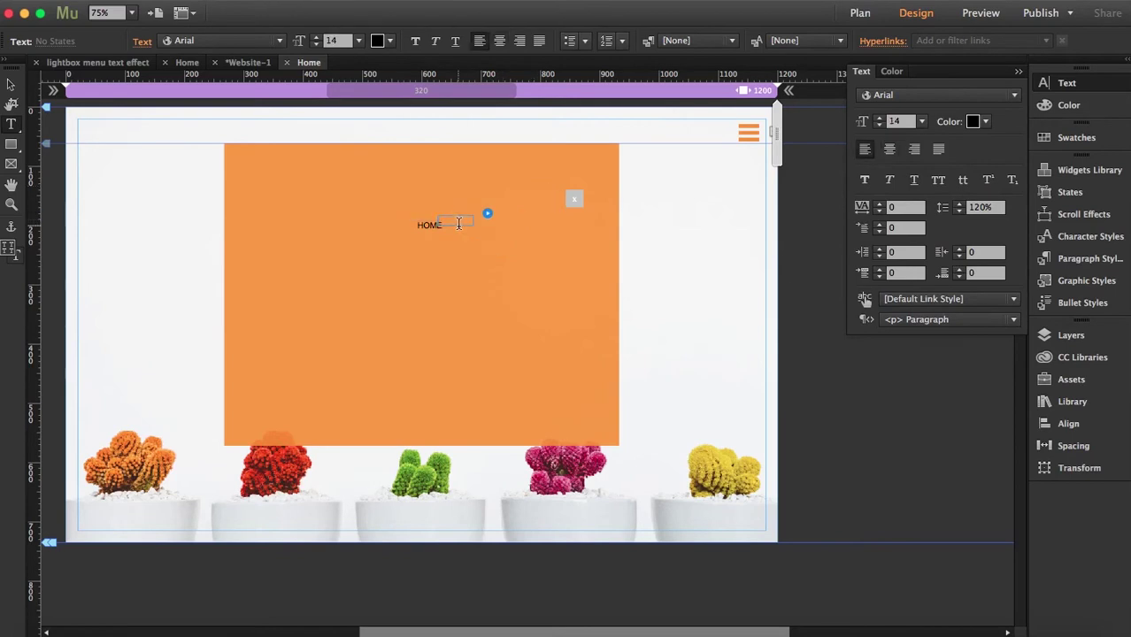
click(459, 223)
double_click(403, 229)
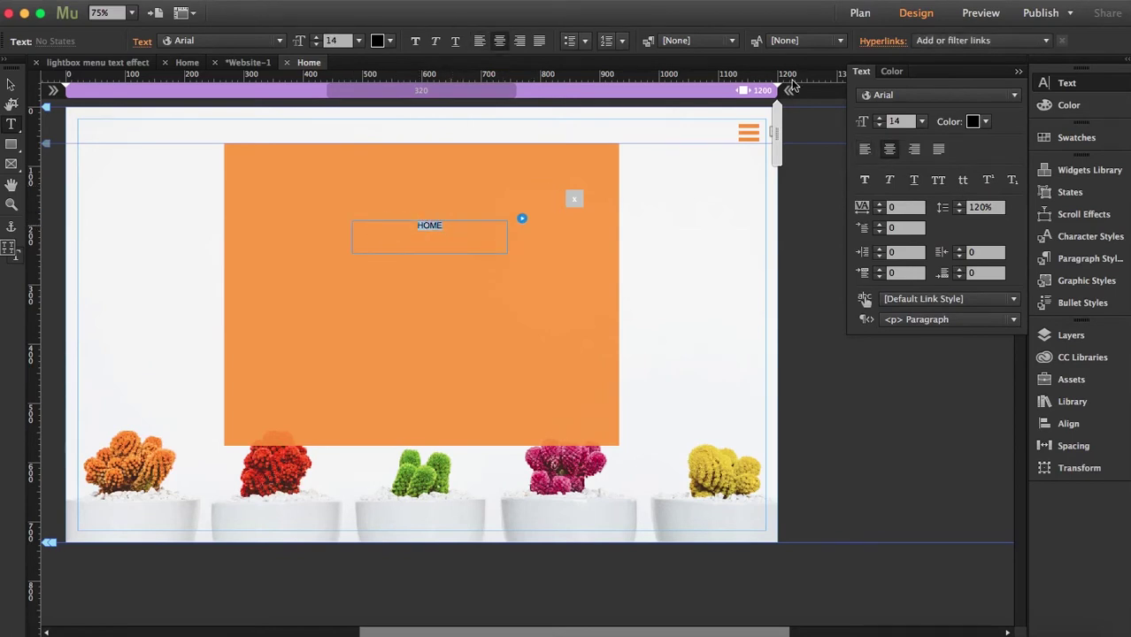
click(900, 94)
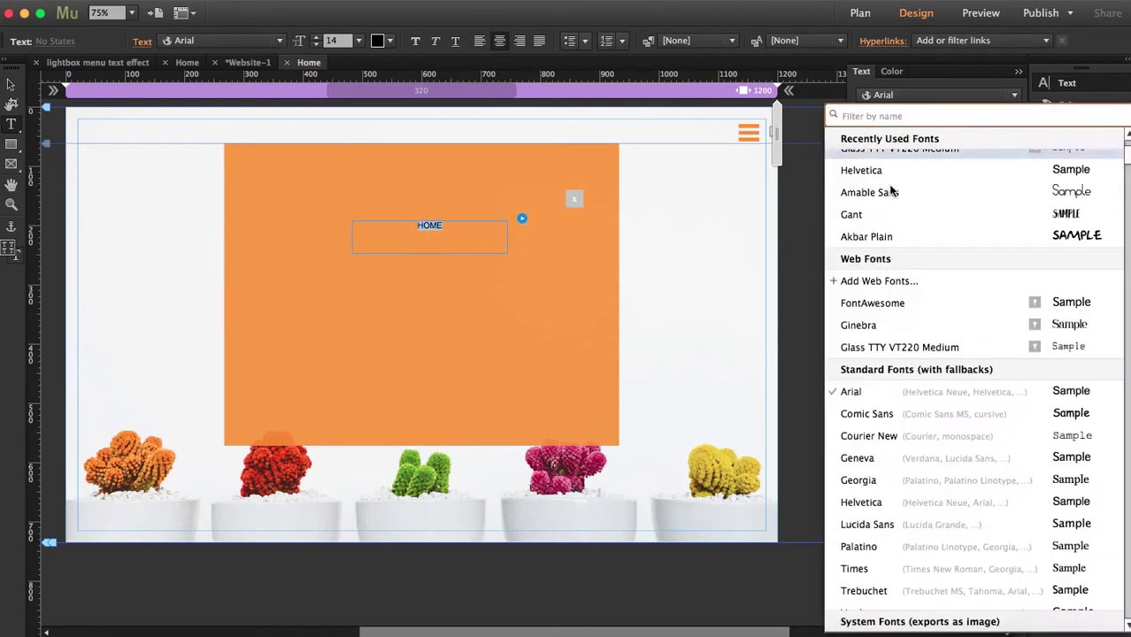
click(878, 327)
click(919, 123)
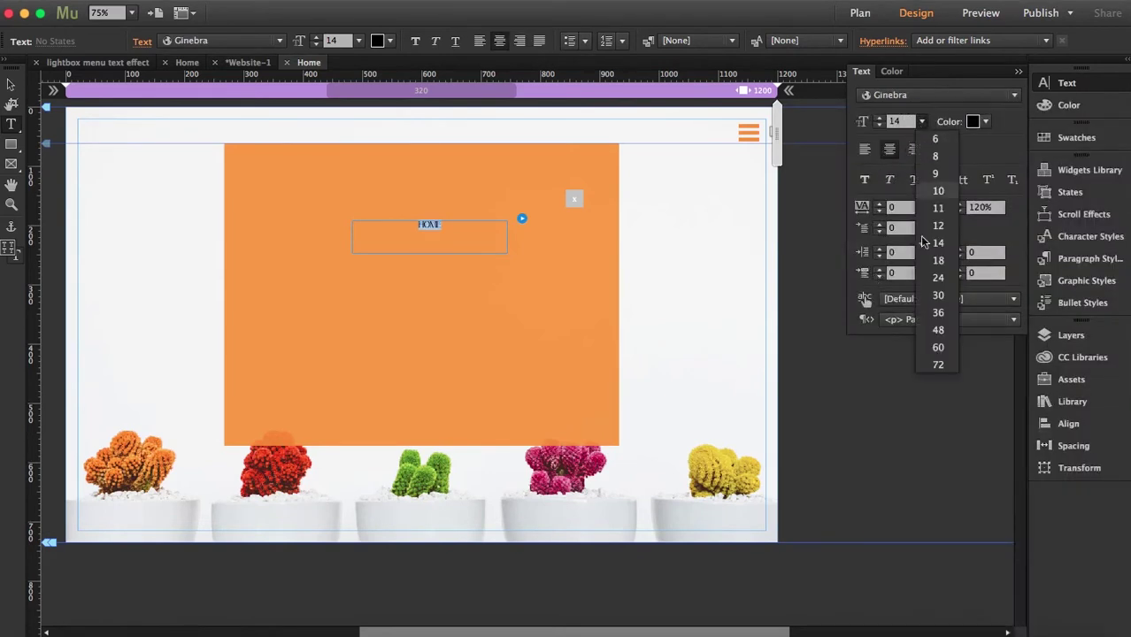
click(925, 308)
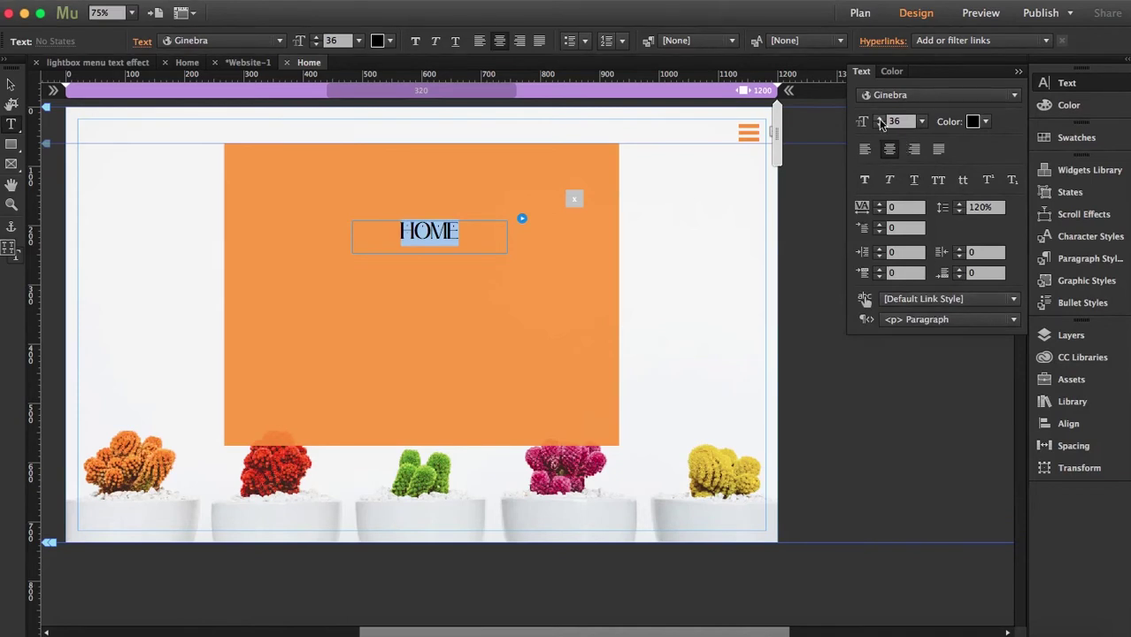
Step: Increase HOME to 40 pt and colour it white
click(880, 118)
click(879, 117)
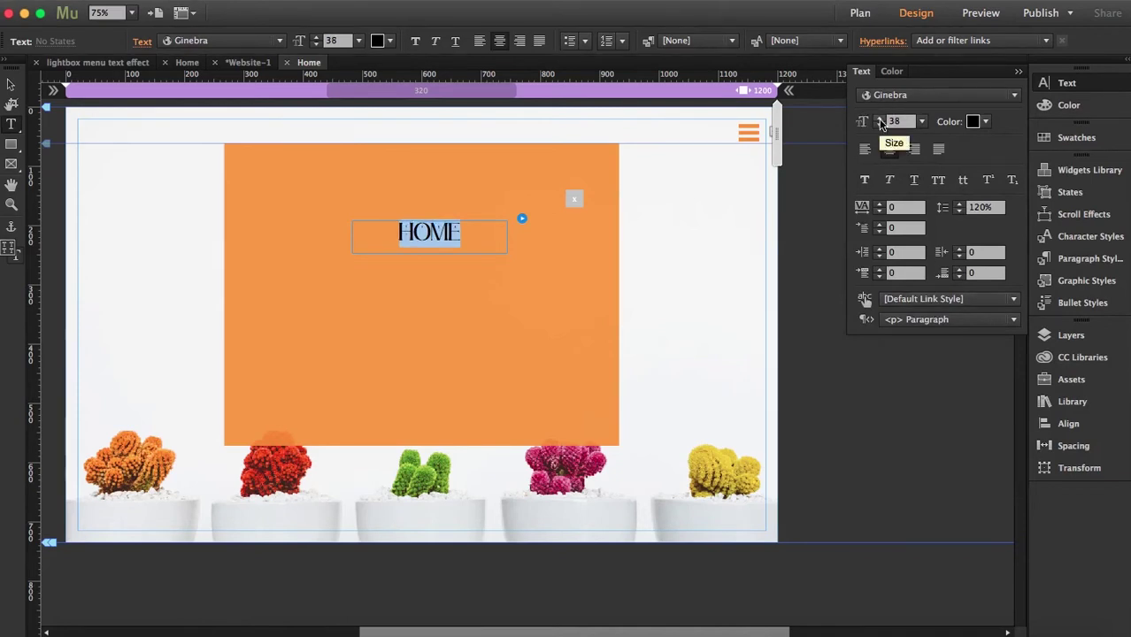
click(878, 119)
click(878, 119)
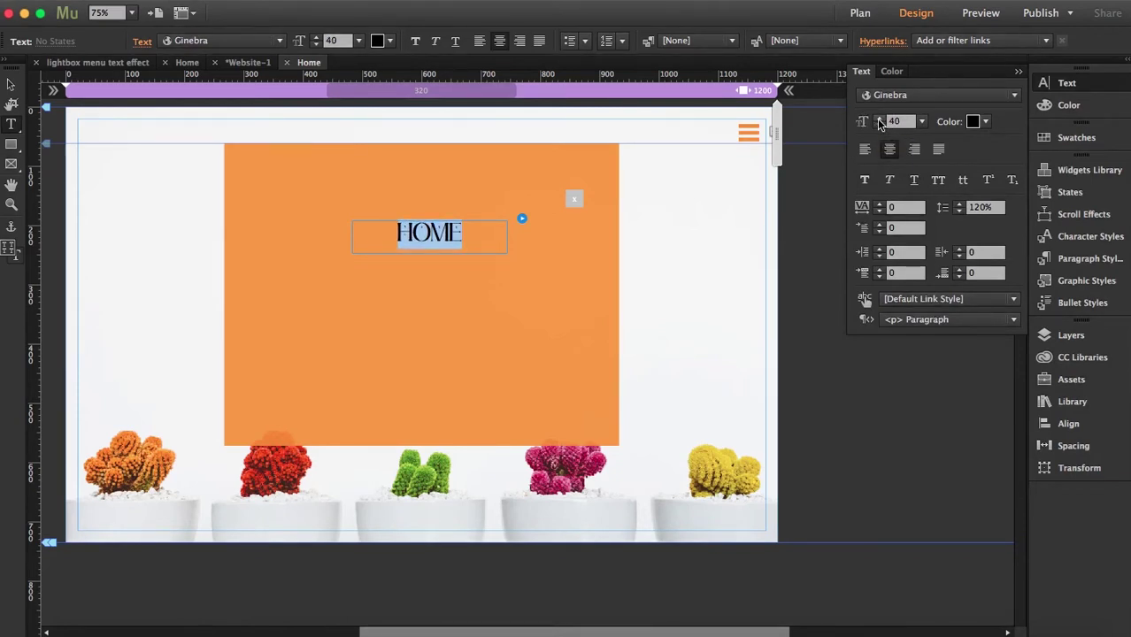
click(985, 121)
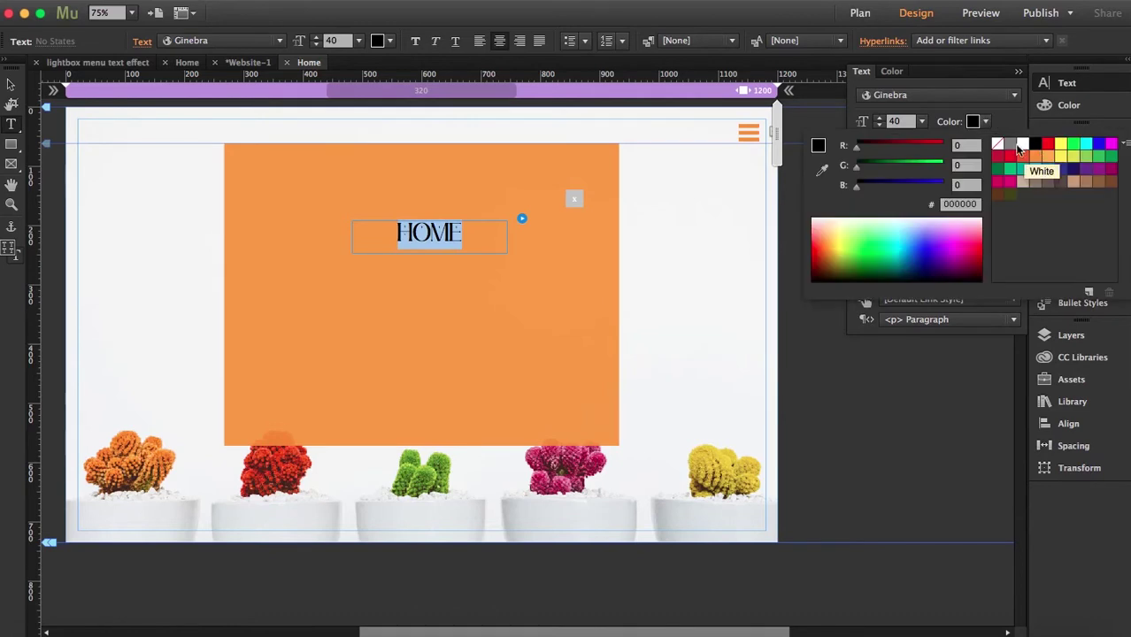
click(1022, 144)
click(11, 85)
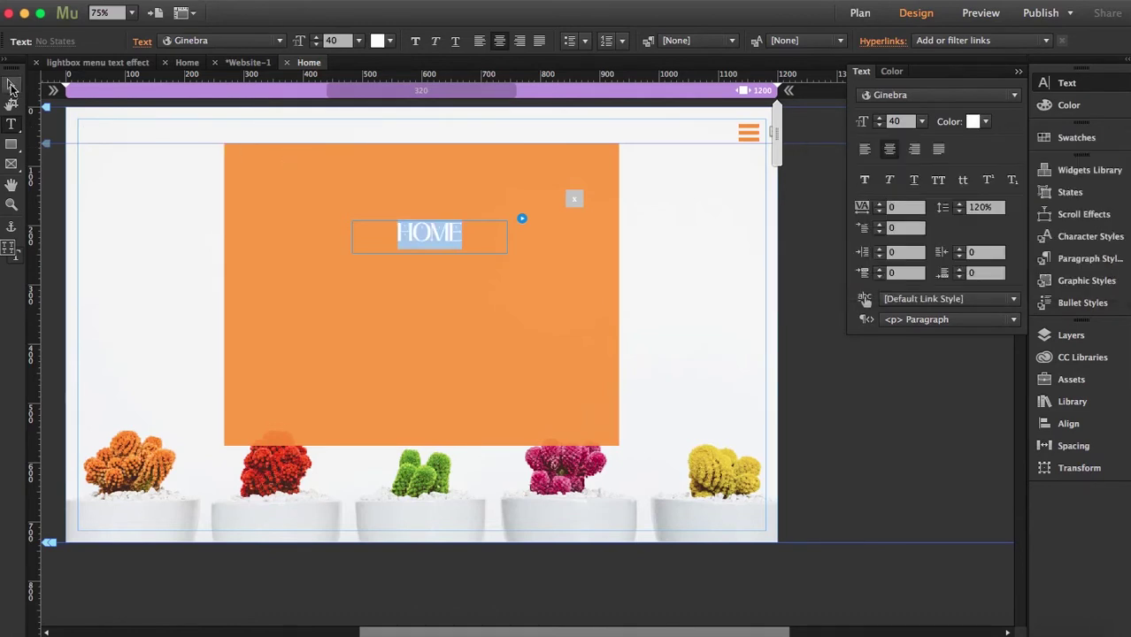
click(12, 85)
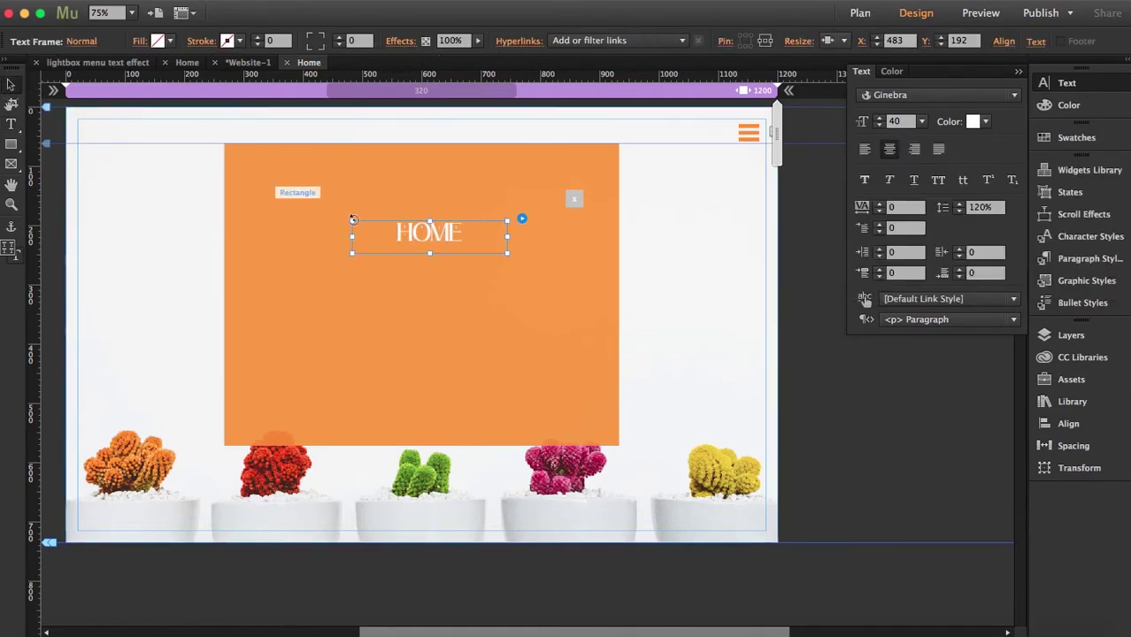
Step: Duplicate the HOME label into copies stacked below the original
drag(429, 232, 428, 354)
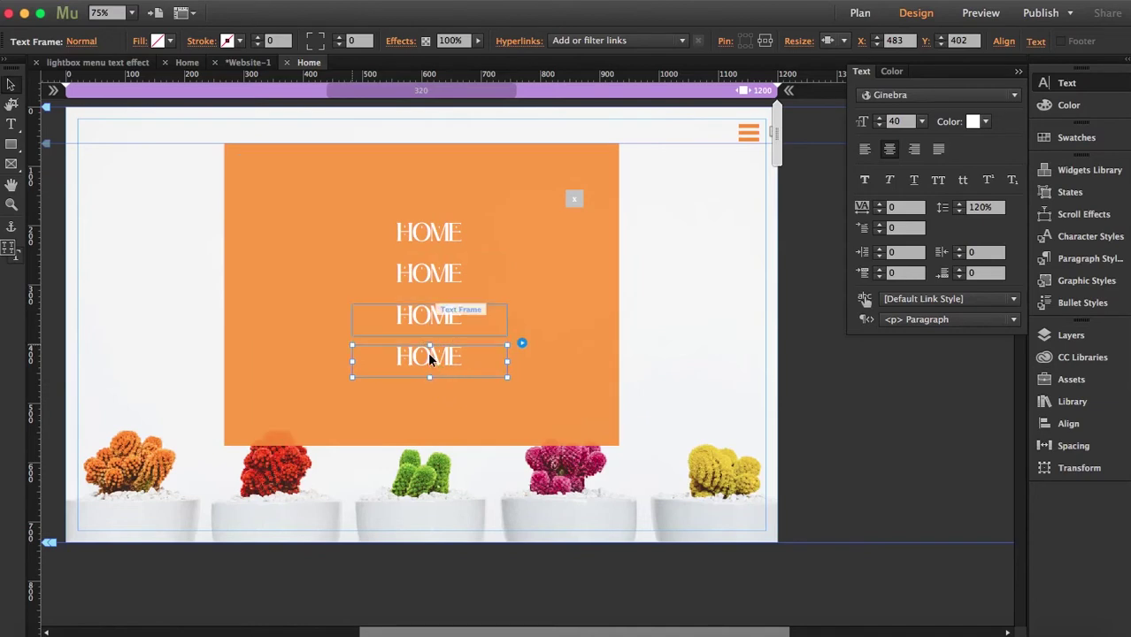
click(435, 233)
click(625, 41)
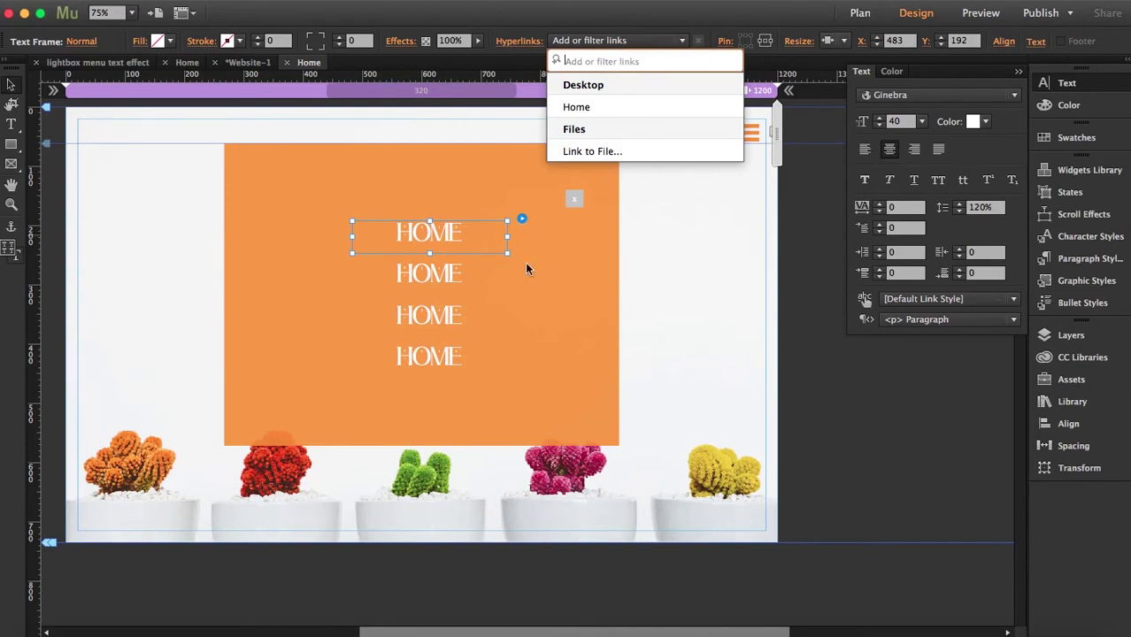
key(Escape)
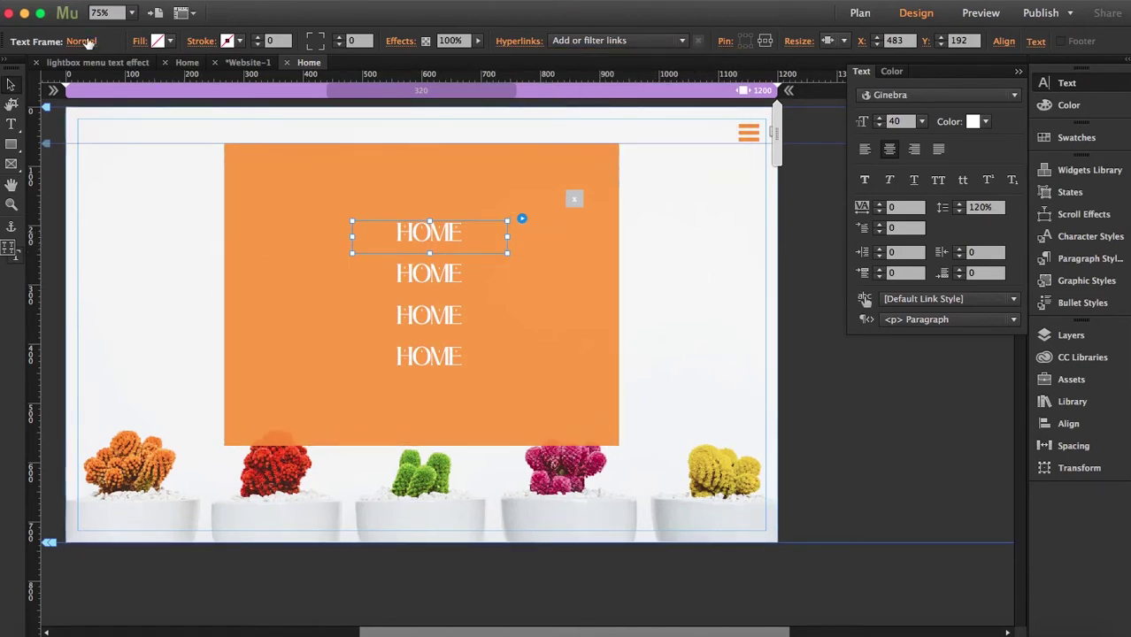
Step: Retype the second label's text as ABOUT US
click(424, 270)
click(430, 270)
drag(469, 270, 345, 264)
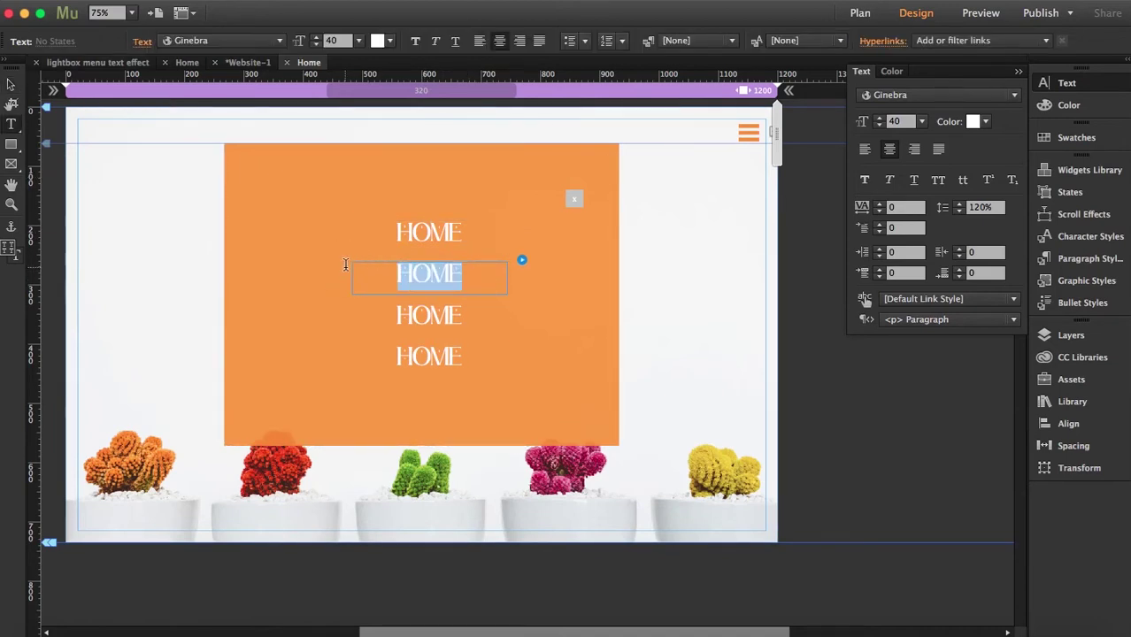
text(aabout u)
key(BackSpace)
key(BackSpace)
key(BackSpace)
key(BackSpace)
key(BackSpace)
key(BackSpace)
key(BackSpace)
text(about us)
Step: Retype the third and fourth labels as SERVICES and CONTACT
click(470, 314)
drag(470, 314, 379, 313)
text(c)
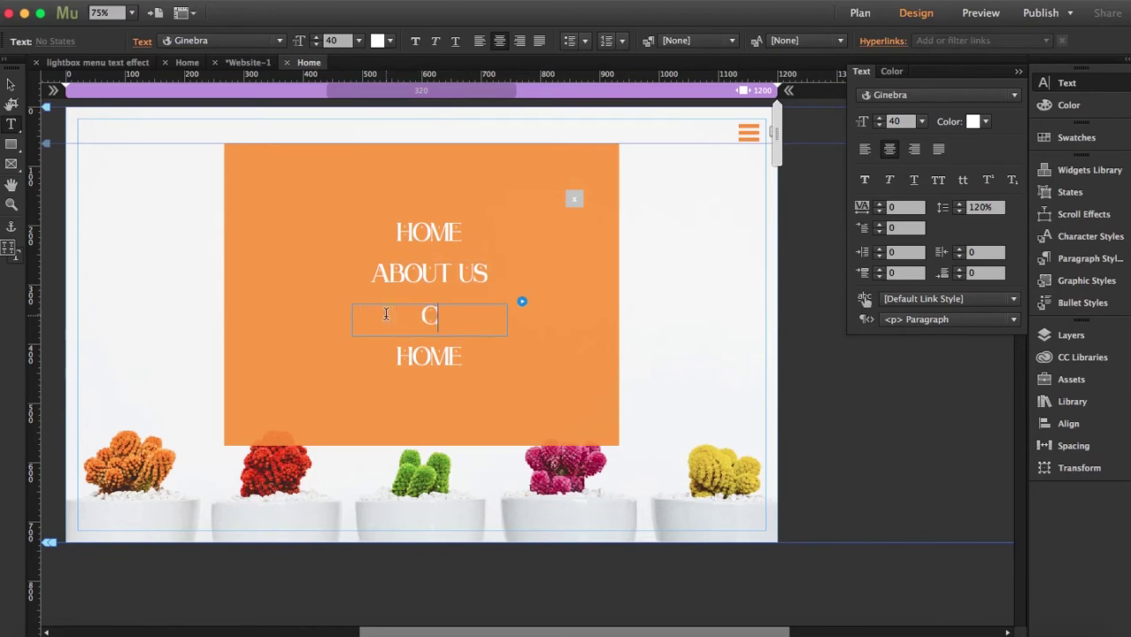
text(ervices)
click(470, 355)
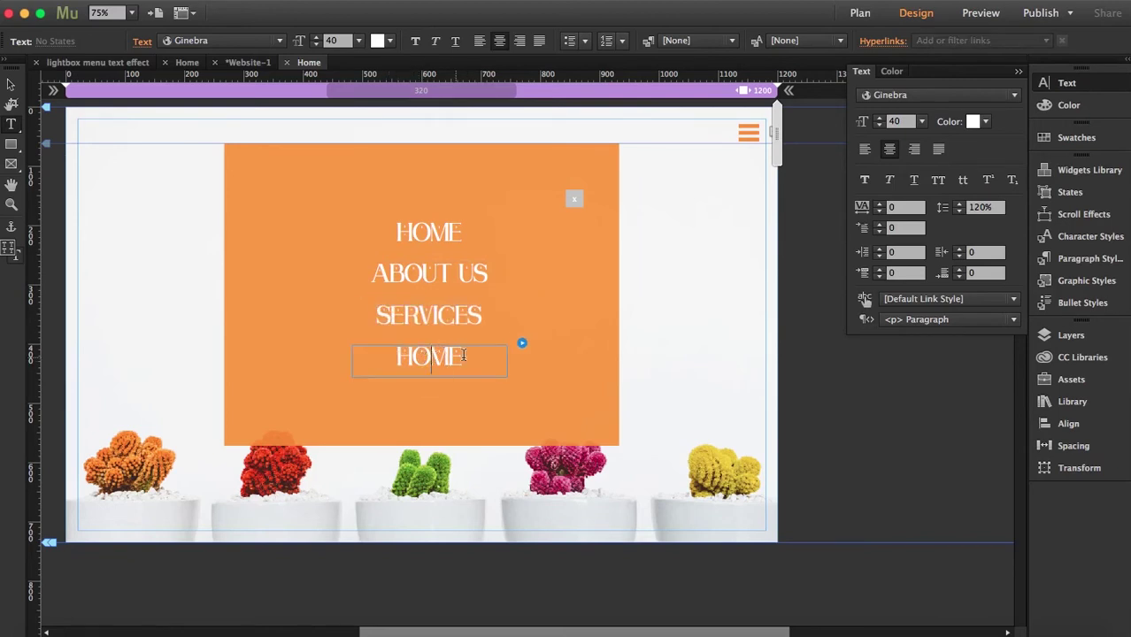
drag(470, 356, 374, 355)
text(contact)
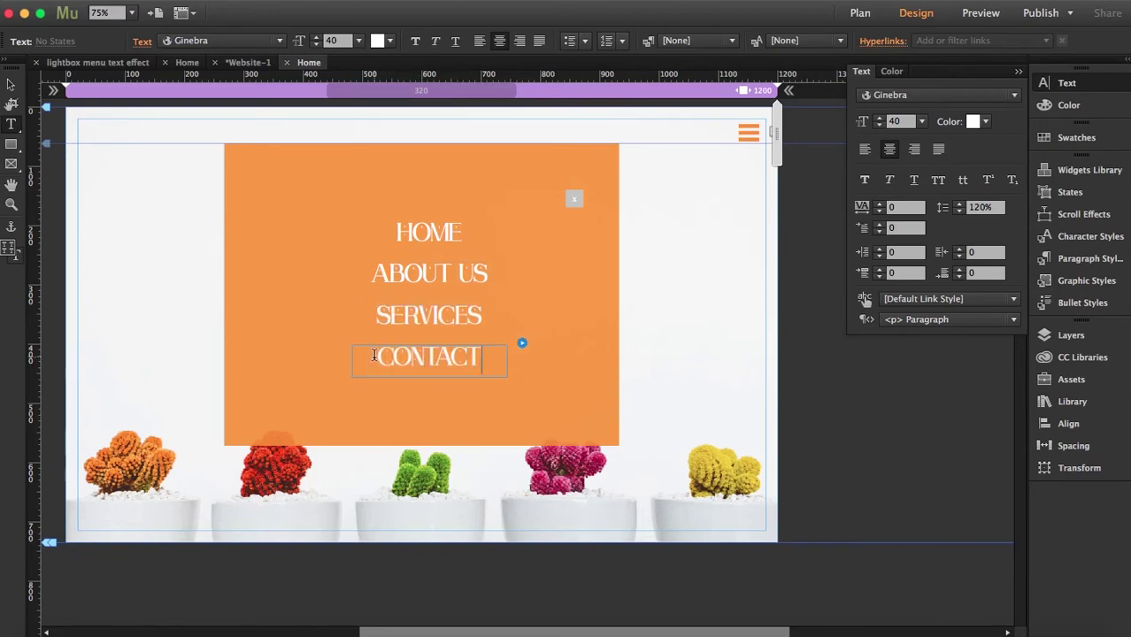
Step: Give HOME's Rollover state a letter tracking of 40
click(11, 84)
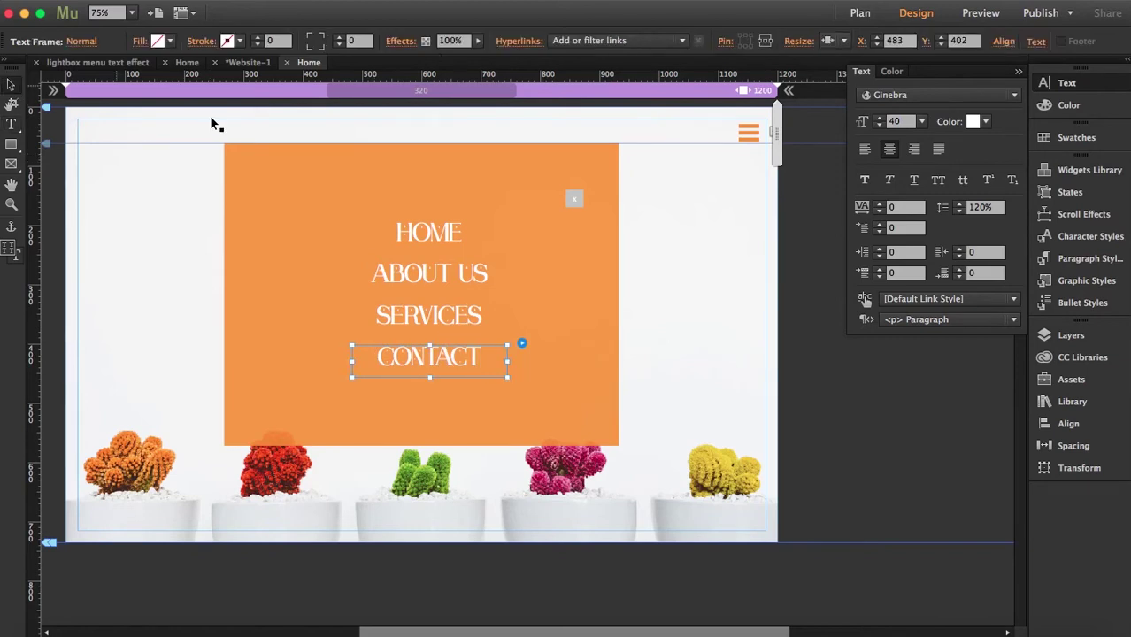
click(413, 231)
click(81, 41)
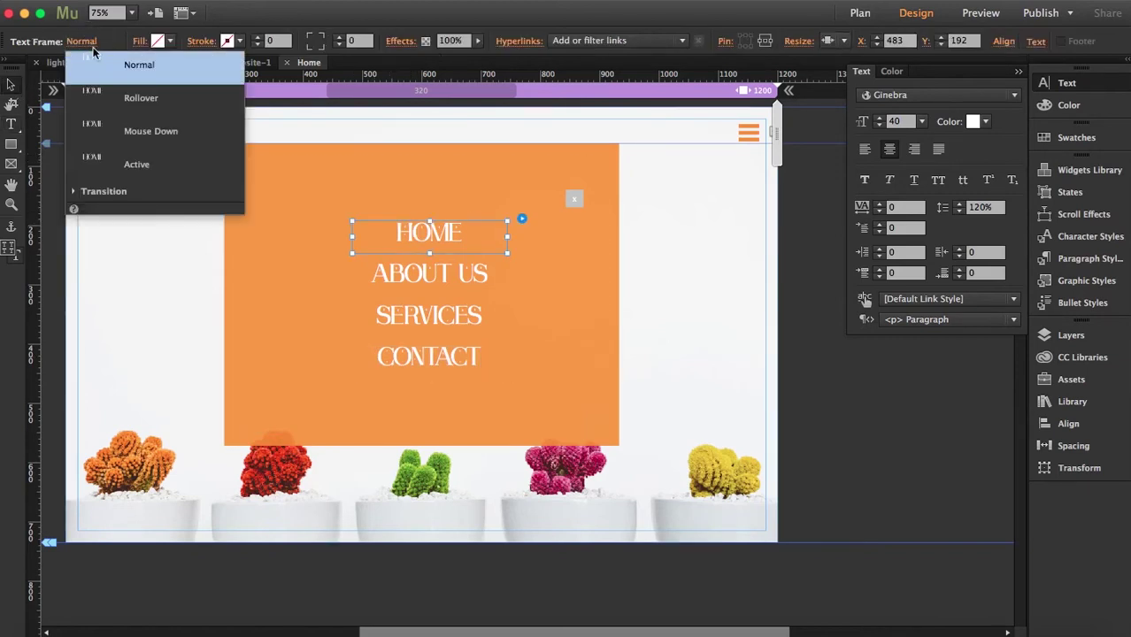
click(152, 106)
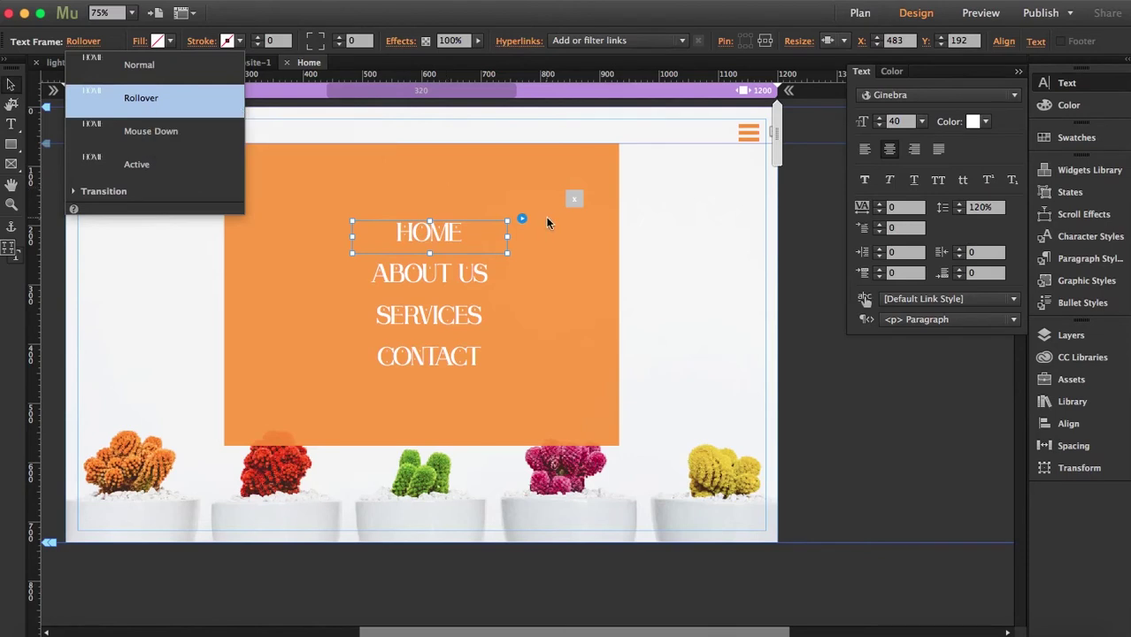
click(887, 213)
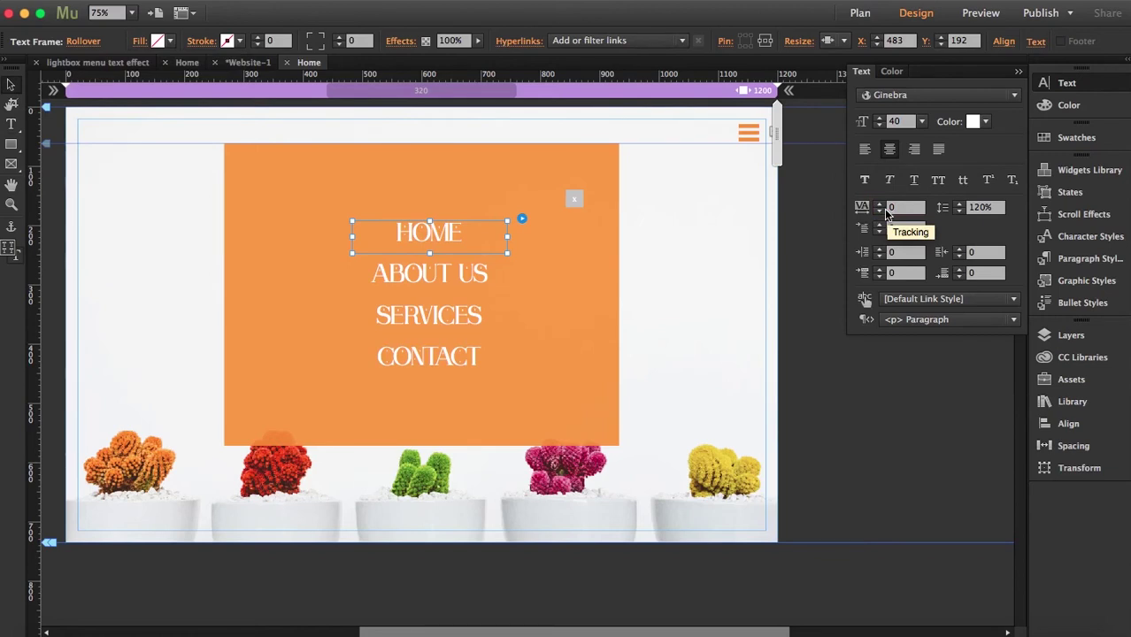
click(882, 211)
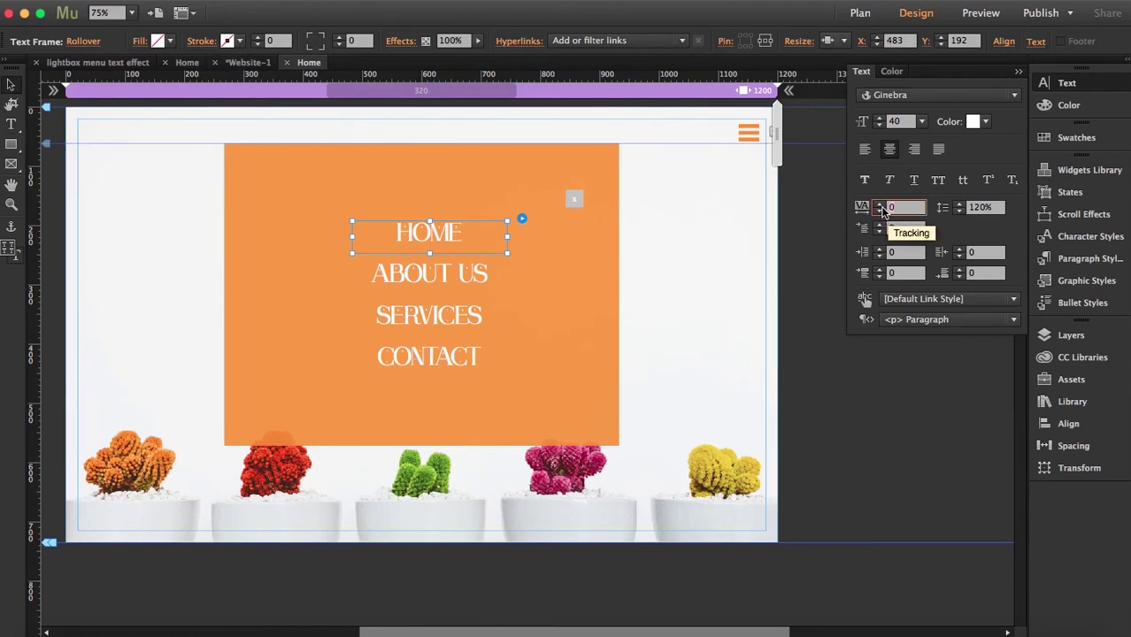
key(Return)
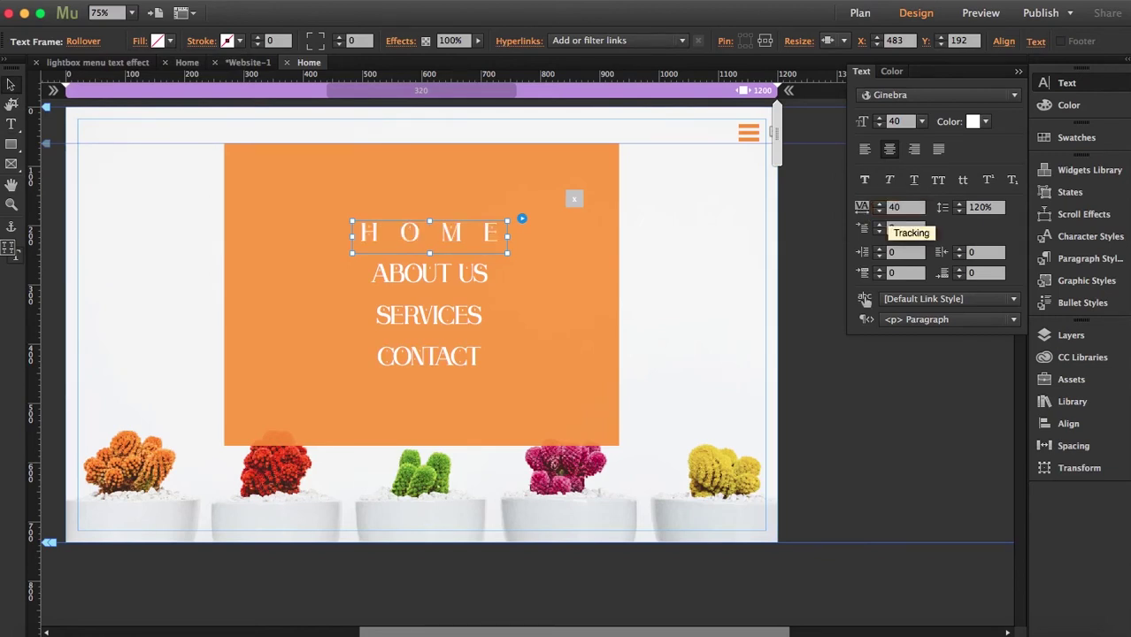
Step: Widen the ABOUT US frame and set its Rollover tracking to 30
click(445, 275)
drag(507, 278, 444, 278)
click(874, 210)
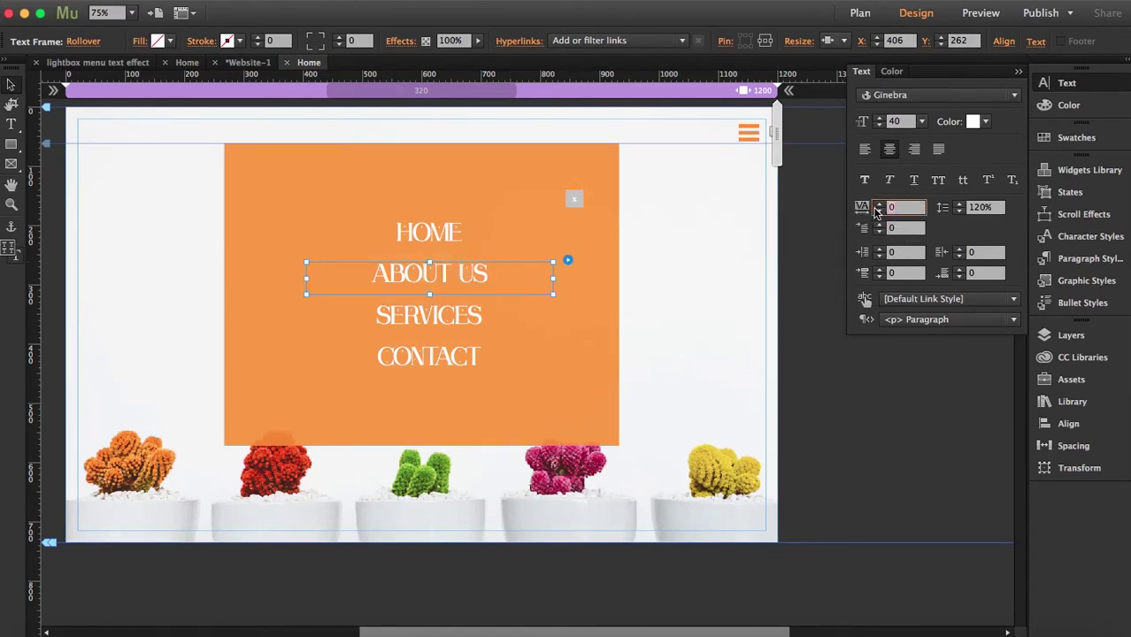
key(Return)
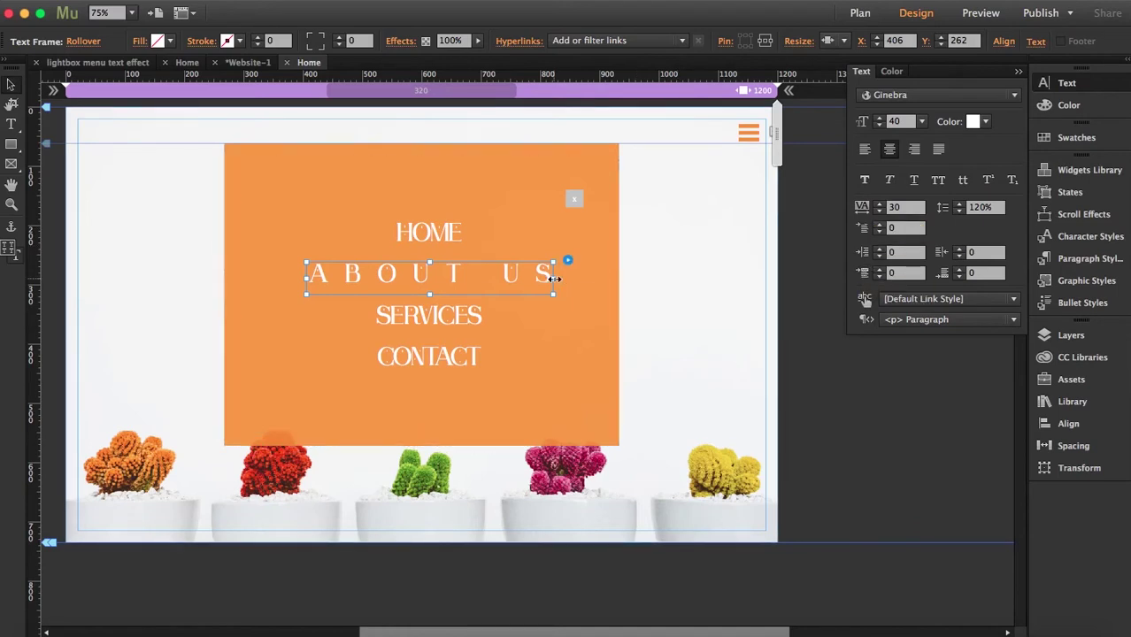
click(881, 207)
Step: Set SERVICES rollover tracking to 40, then lower it to 35
click(436, 315)
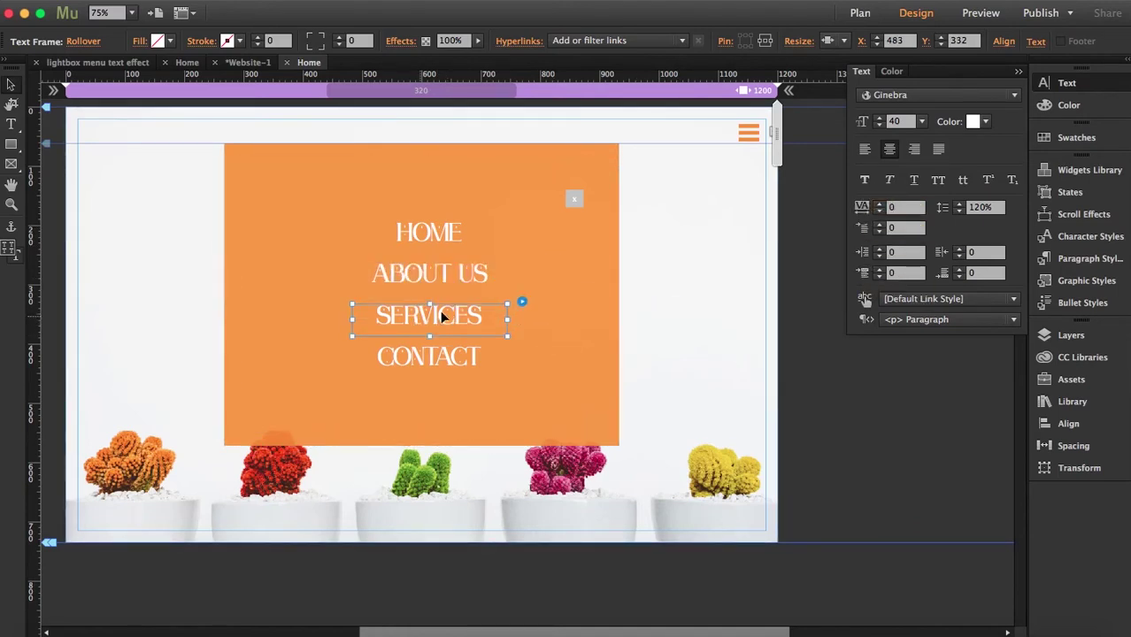
click(457, 271)
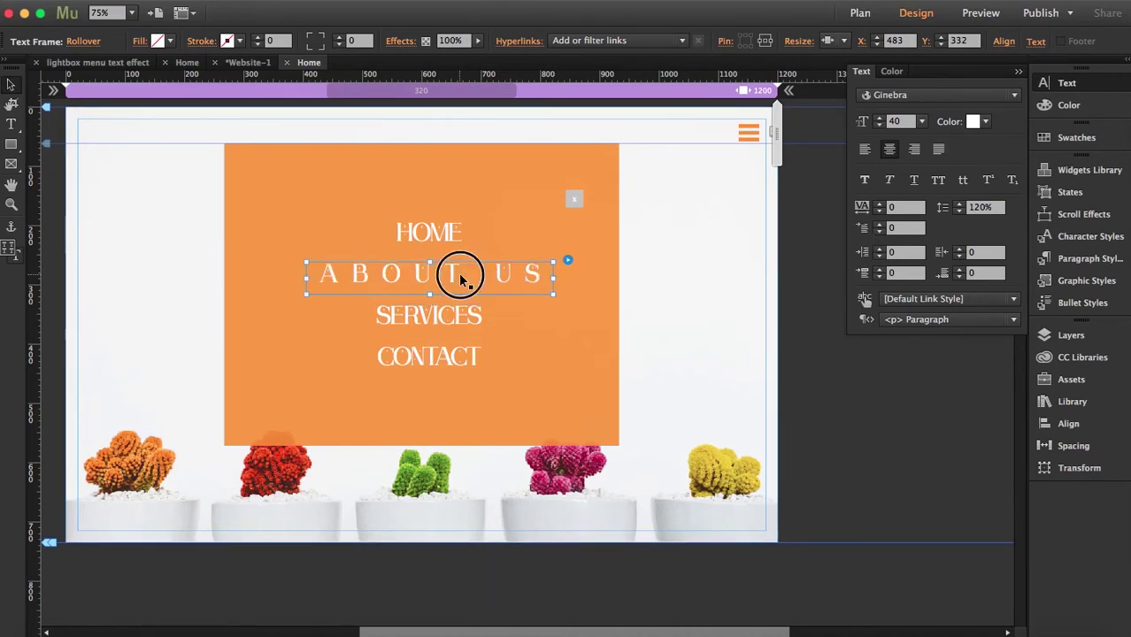
click(462, 317)
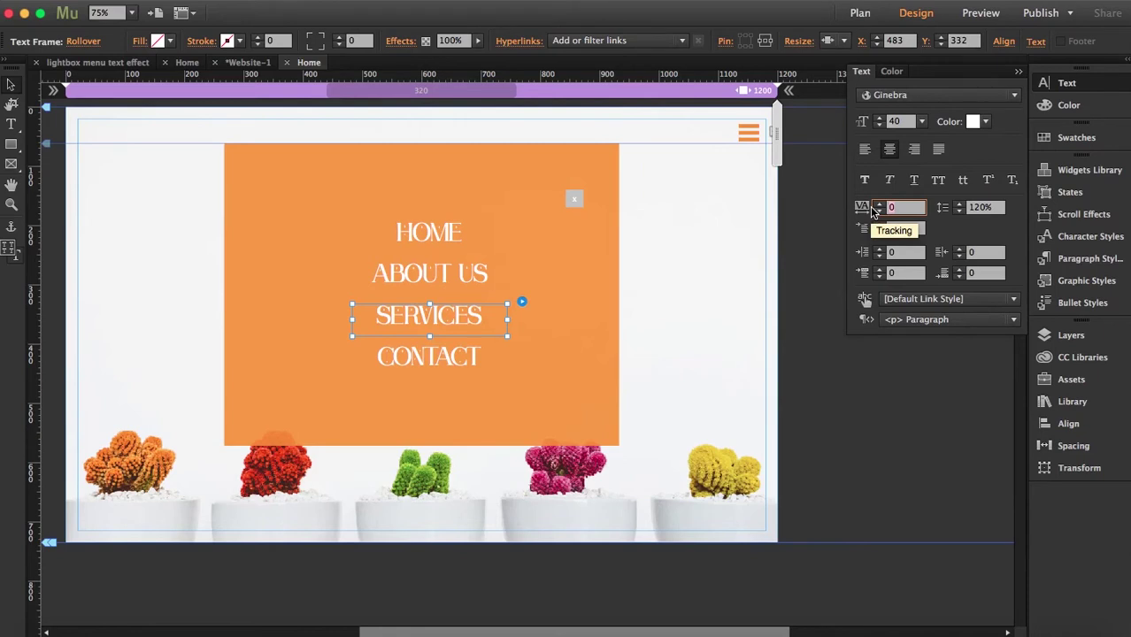
text(40)
key(Return)
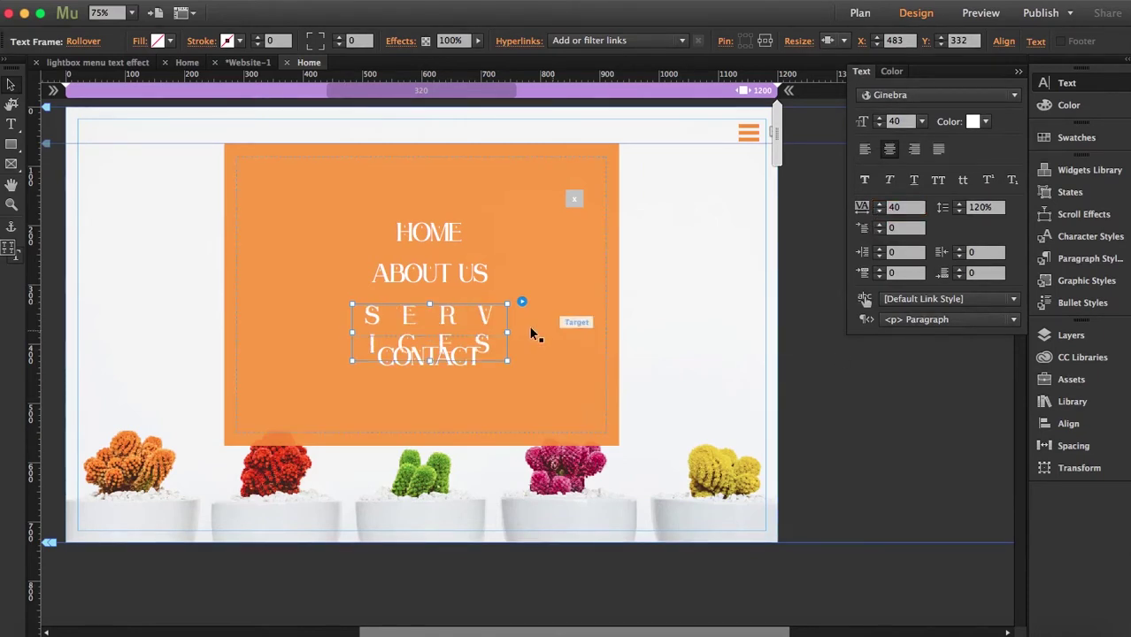
click(866, 208)
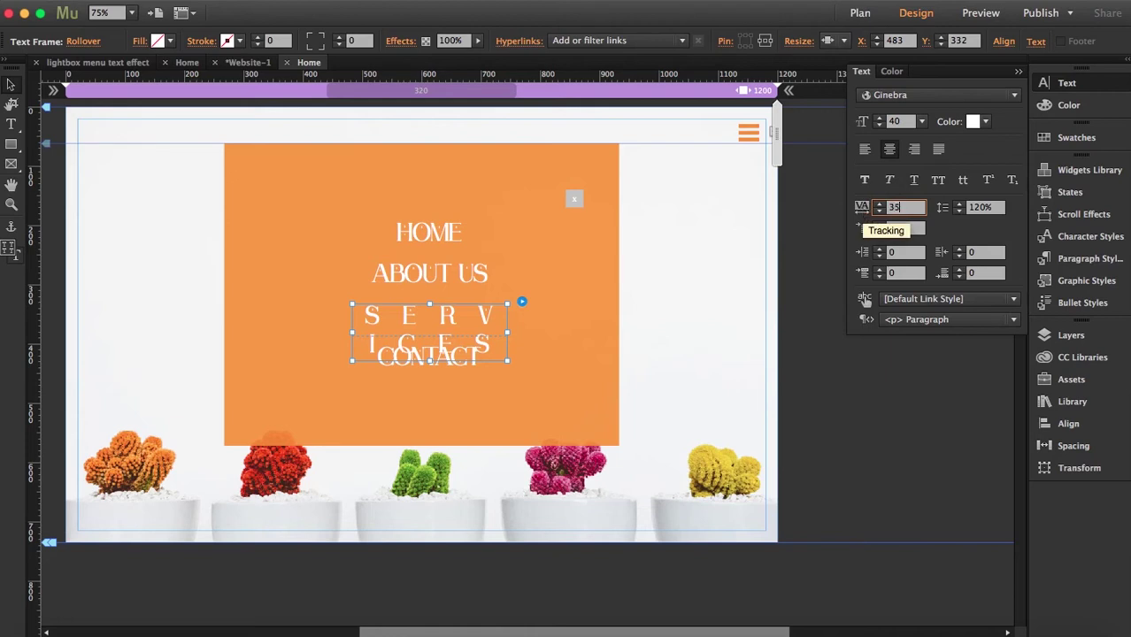
text(35)
key(Return)
Step: Widen and recentre the SERVICES frame, reducing its rollover tracking to 25
drag(508, 334, 607, 335)
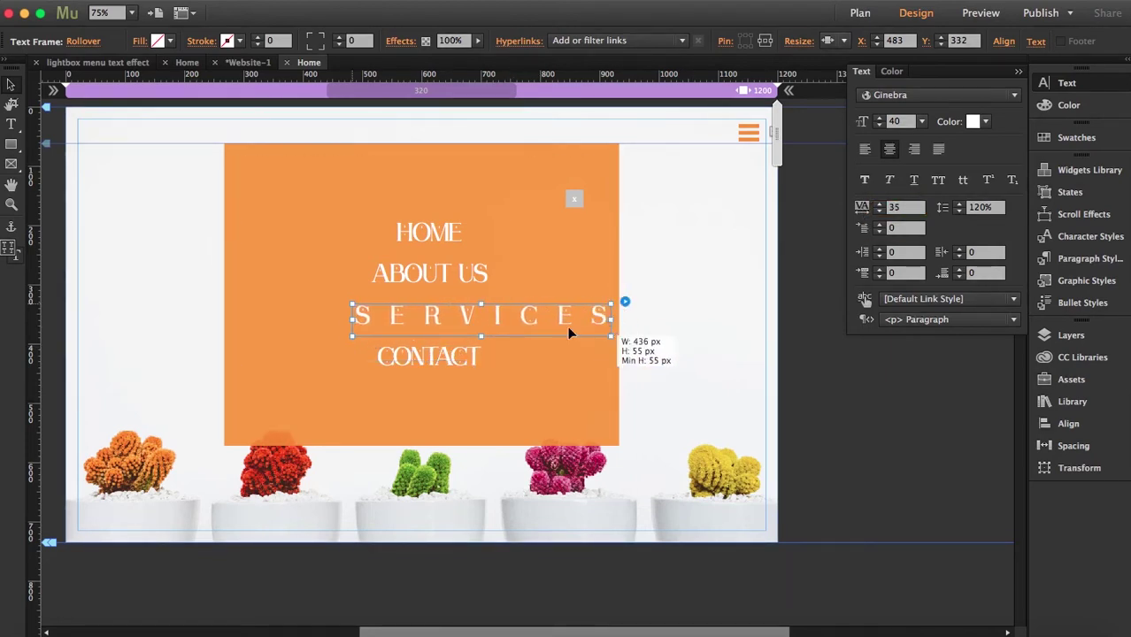
mouse_move(506, 316)
mouse_down()
mouse_move(474, 321)
mouse_move(494, 315)
mouse_up()
click(880, 211)
click(879, 210)
click(879, 210)
click(880, 211)
click(879, 210)
click(880, 212)
click(879, 212)
click(880, 212)
click(879, 212)
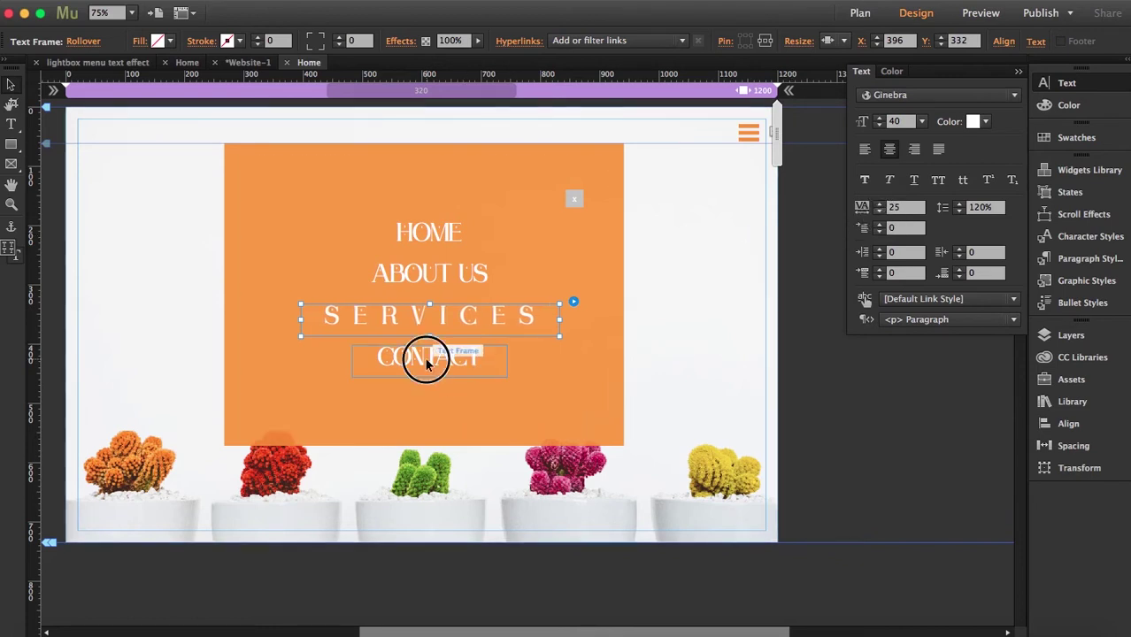
Step: Widen and recentre the CONTACT frame with rollover tracking 25
click(423, 357)
drag(507, 360, 586, 356)
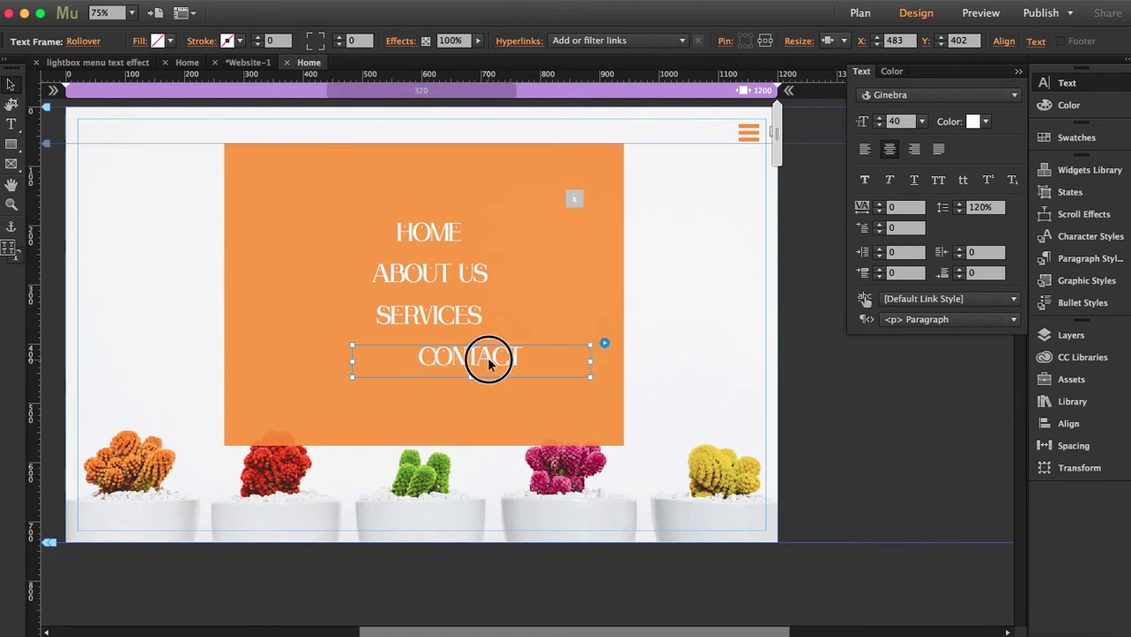
drag(485, 356, 443, 357)
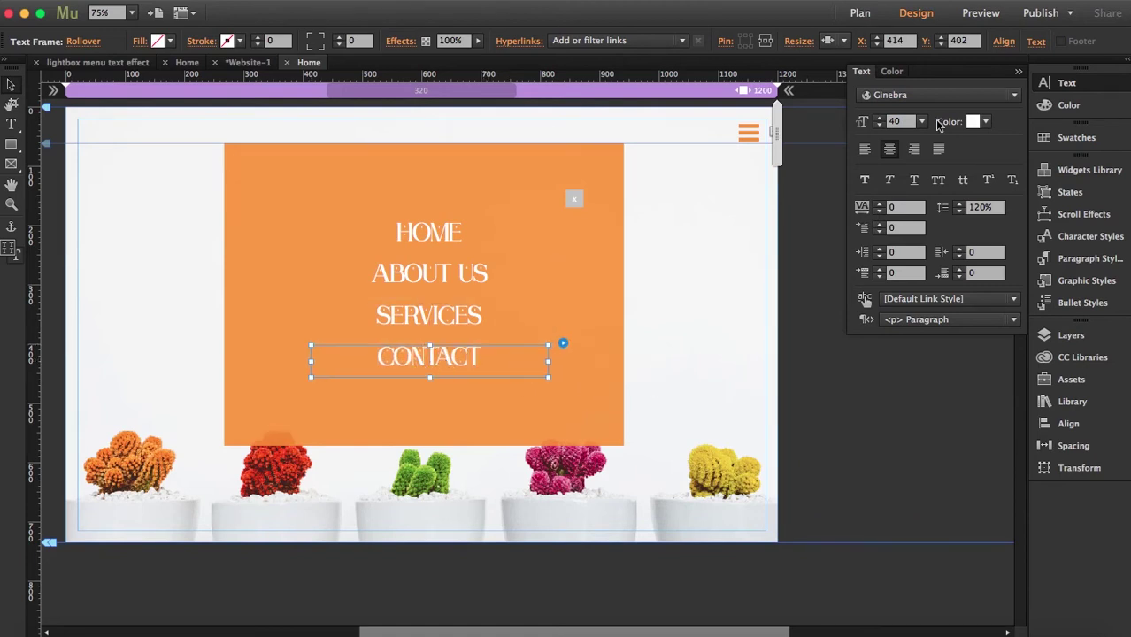
click(863, 208)
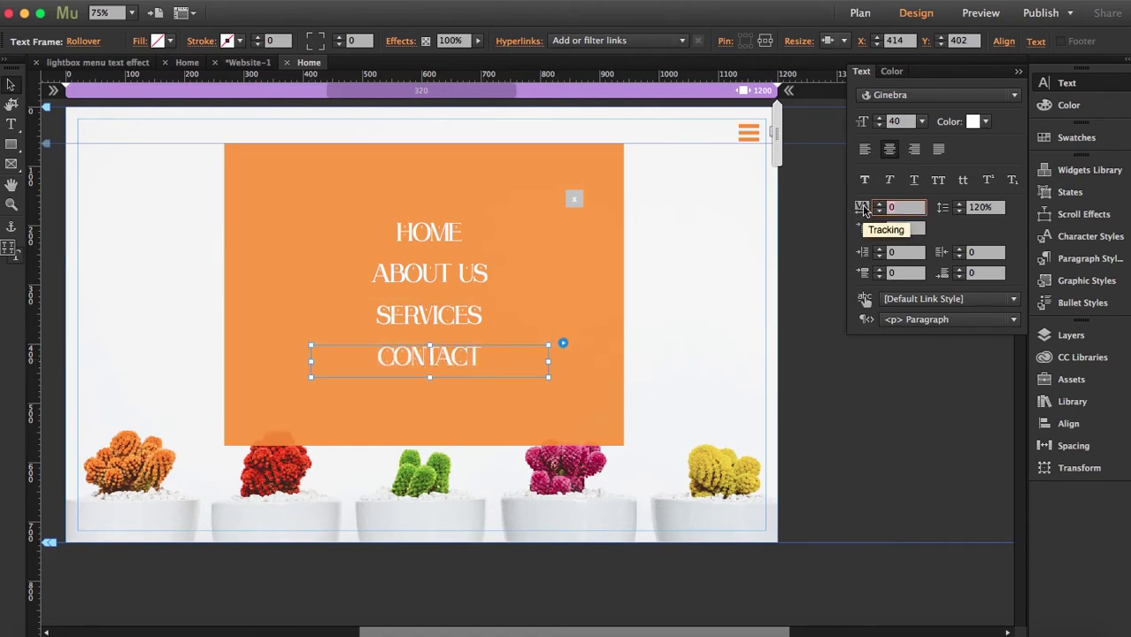
key(Return)
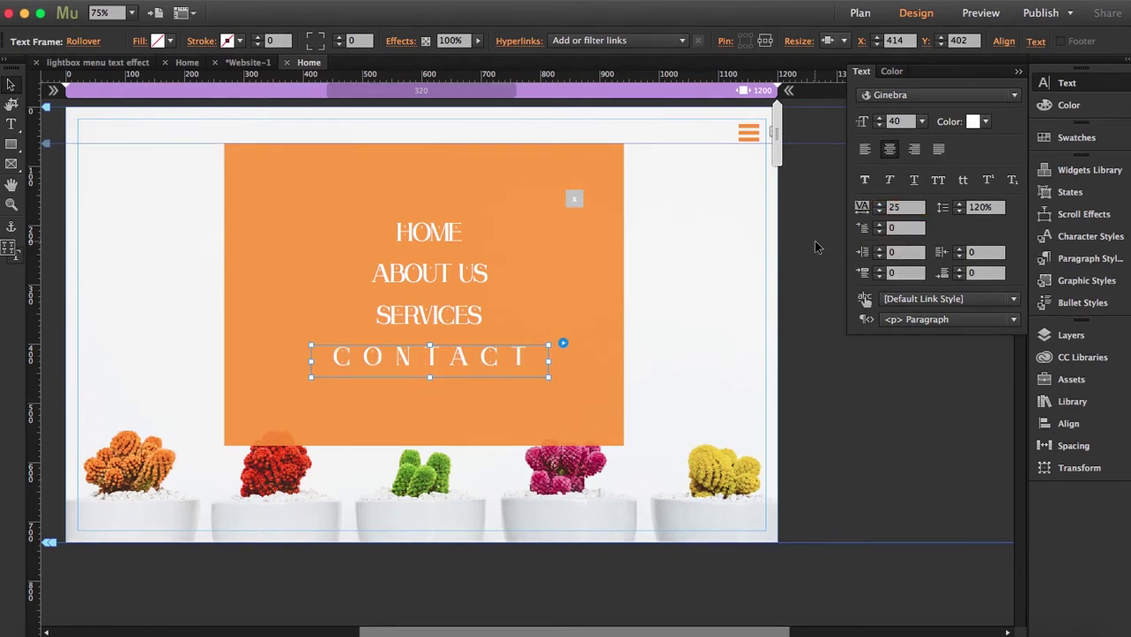
click(418, 232)
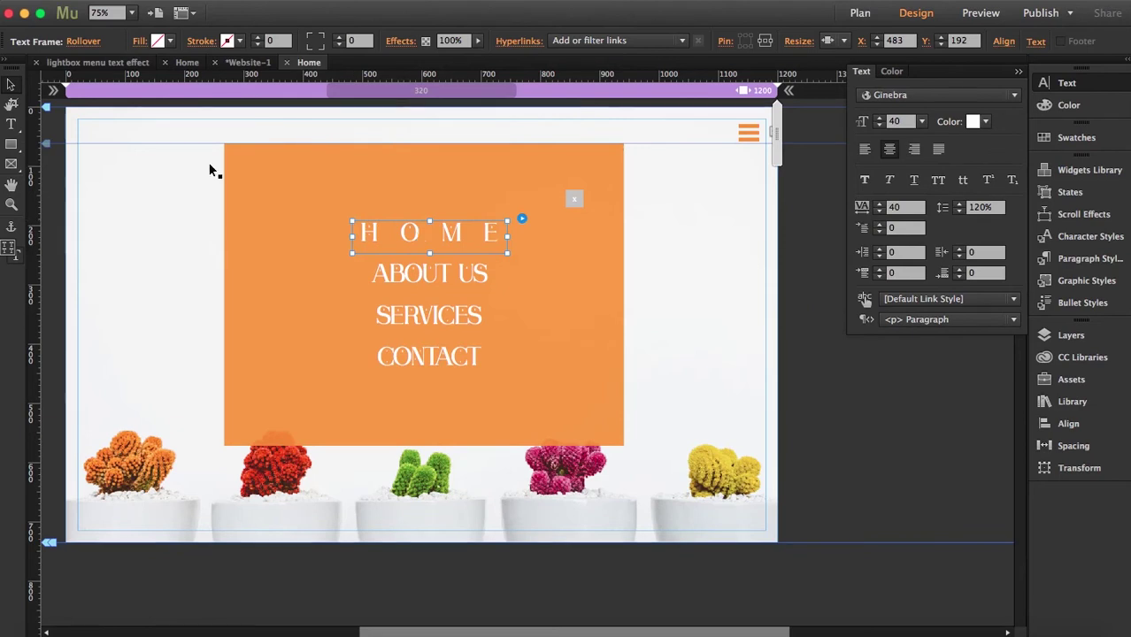
Step: Turn on a fade transition for HOME's states and set ABOUT US to Normal
click(85, 43)
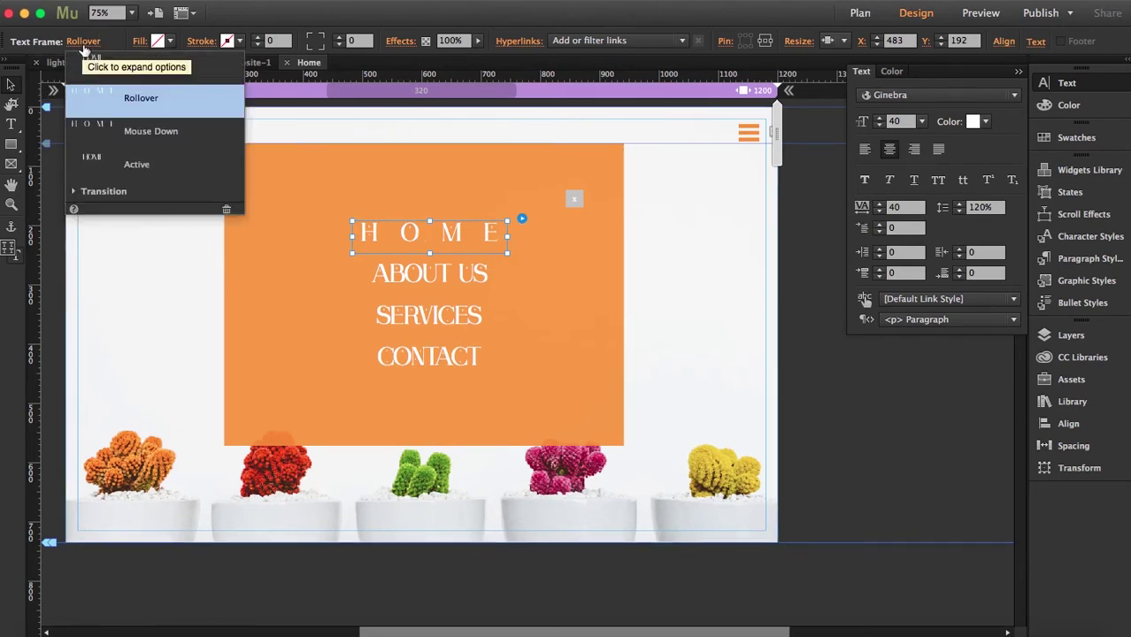
click(74, 192)
click(133, 67)
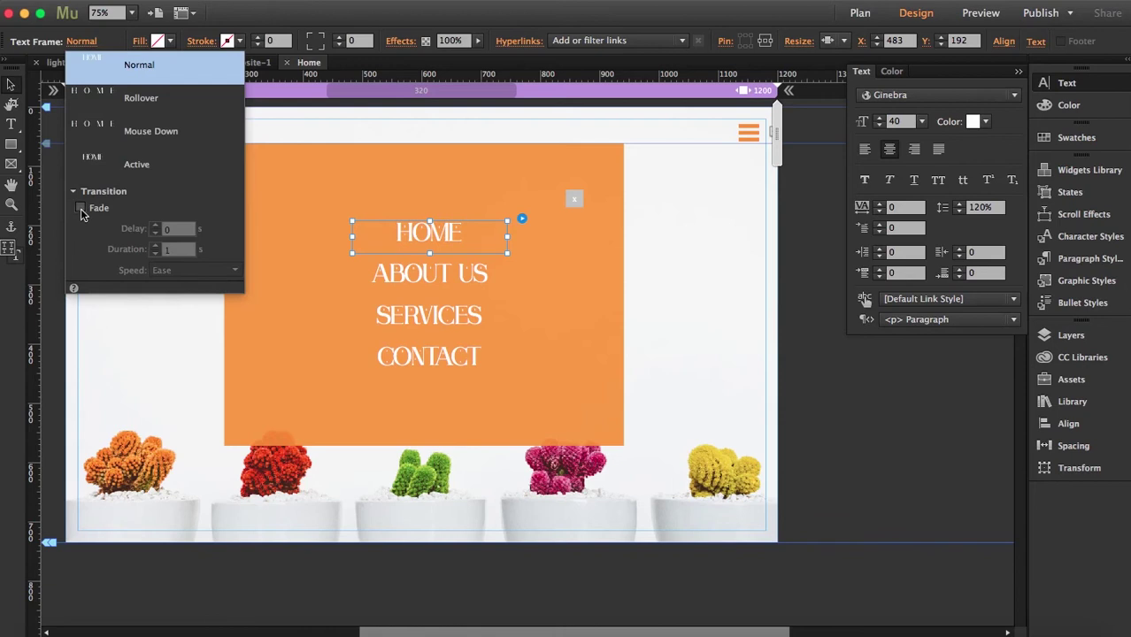
click(80, 209)
click(142, 97)
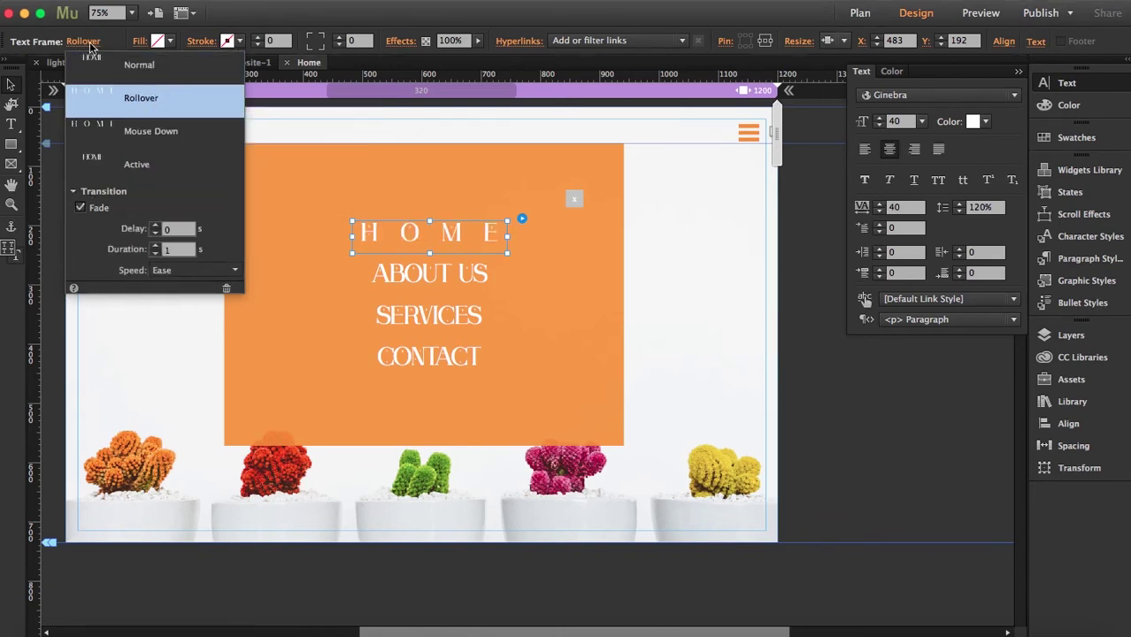
click(442, 273)
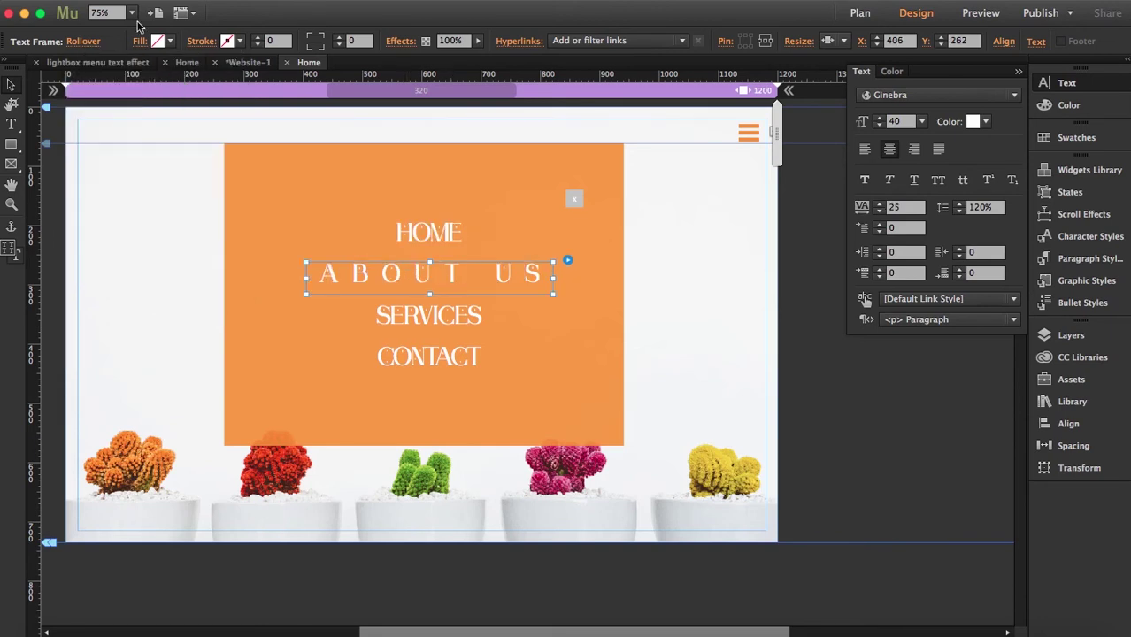
click(85, 42)
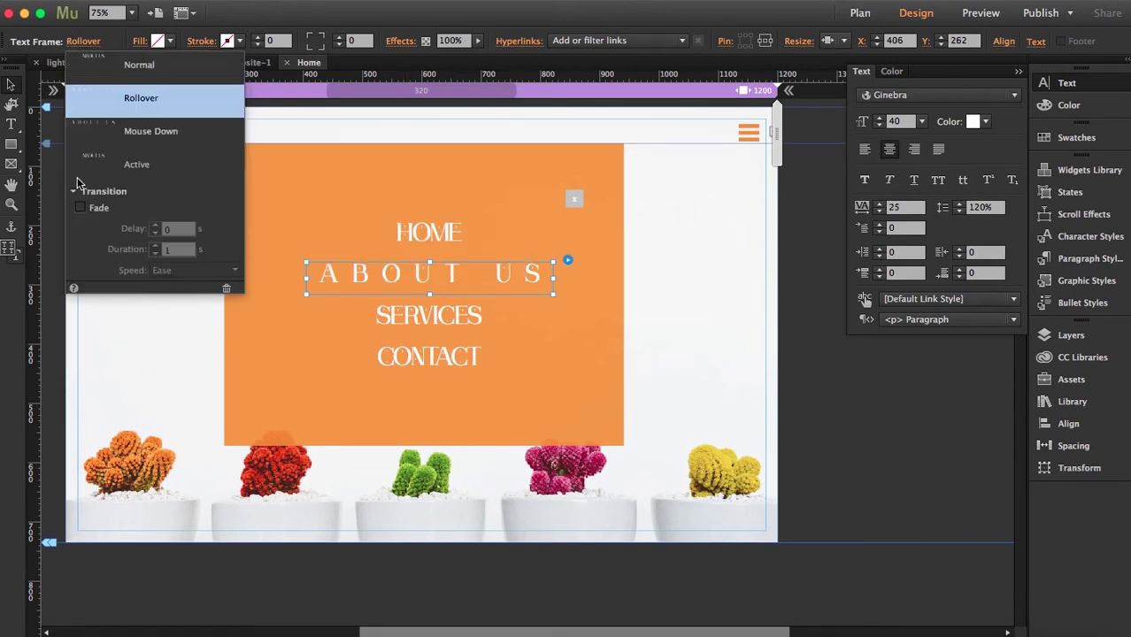
click(156, 81)
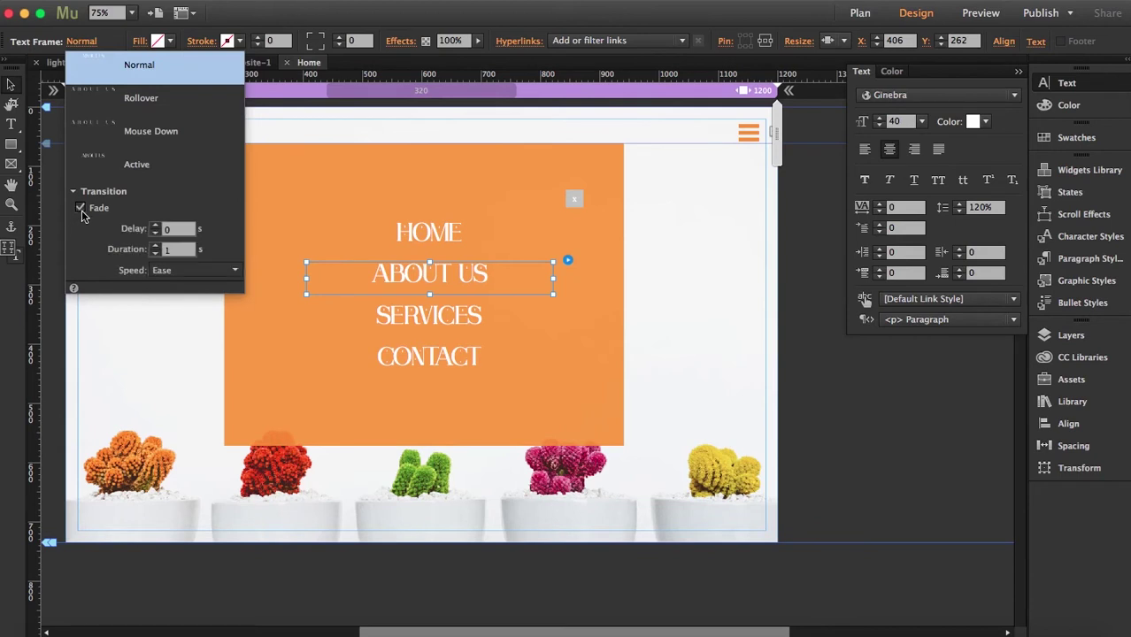
Step: Turn on the fade transition for the SERVICES rollover
click(425, 320)
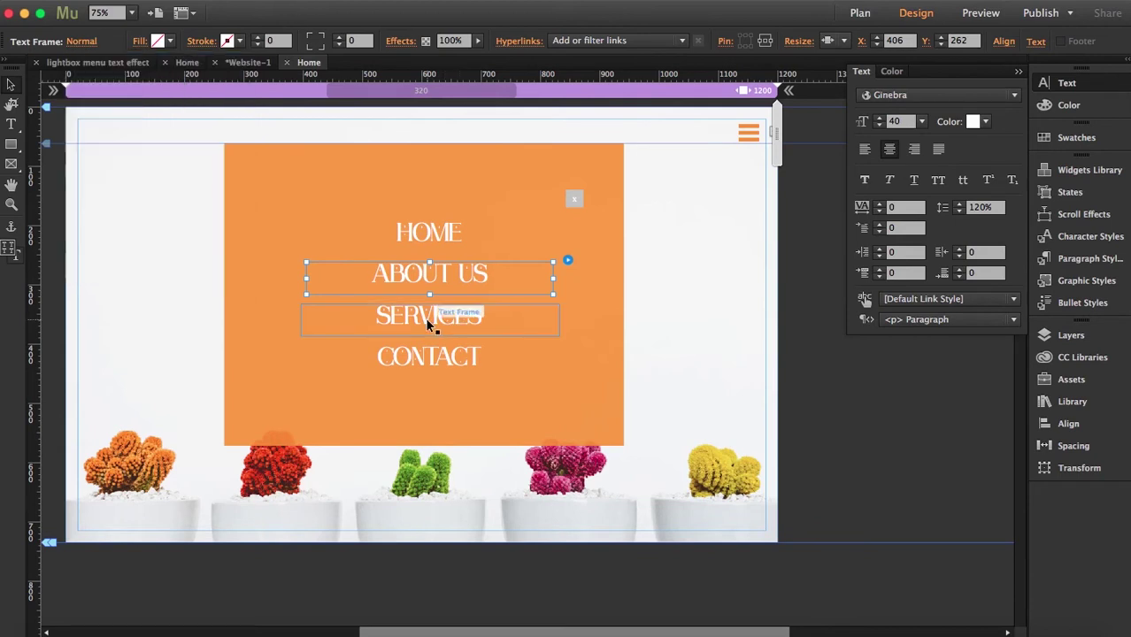
click(85, 41)
click(81, 207)
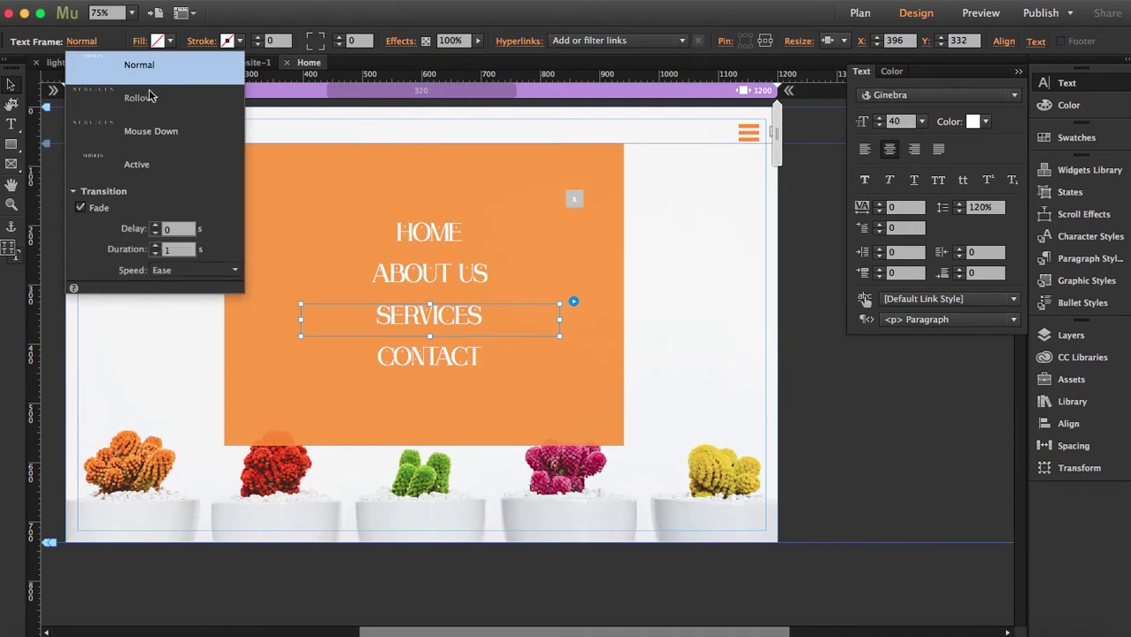
click(151, 98)
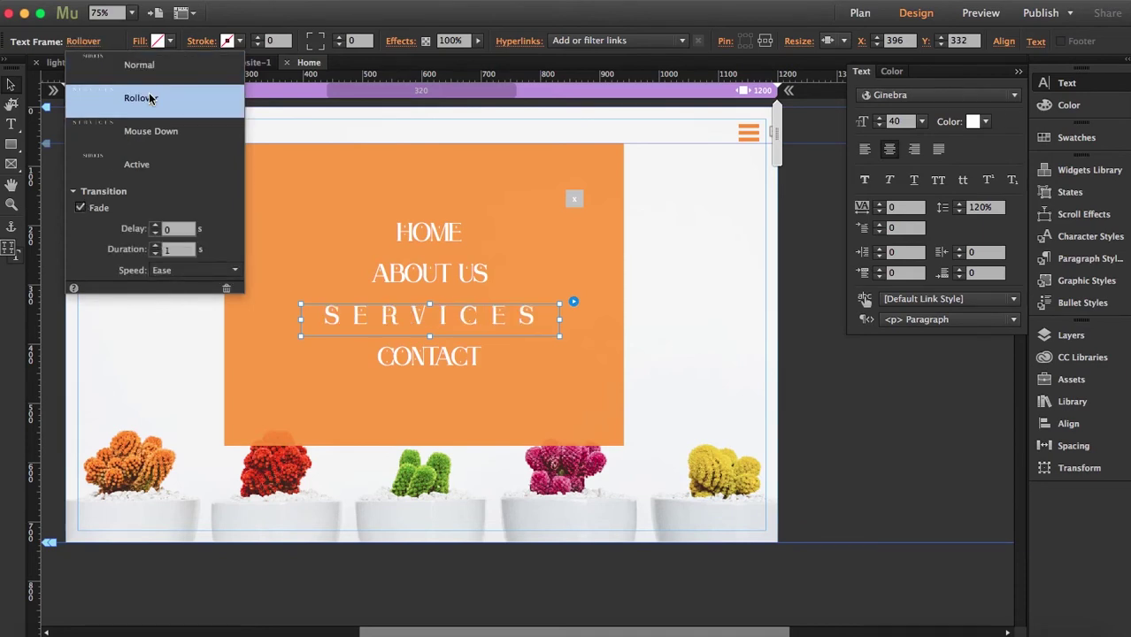
Step: Turn on the fade transition for CONTACT, then deselect everything
click(452, 358)
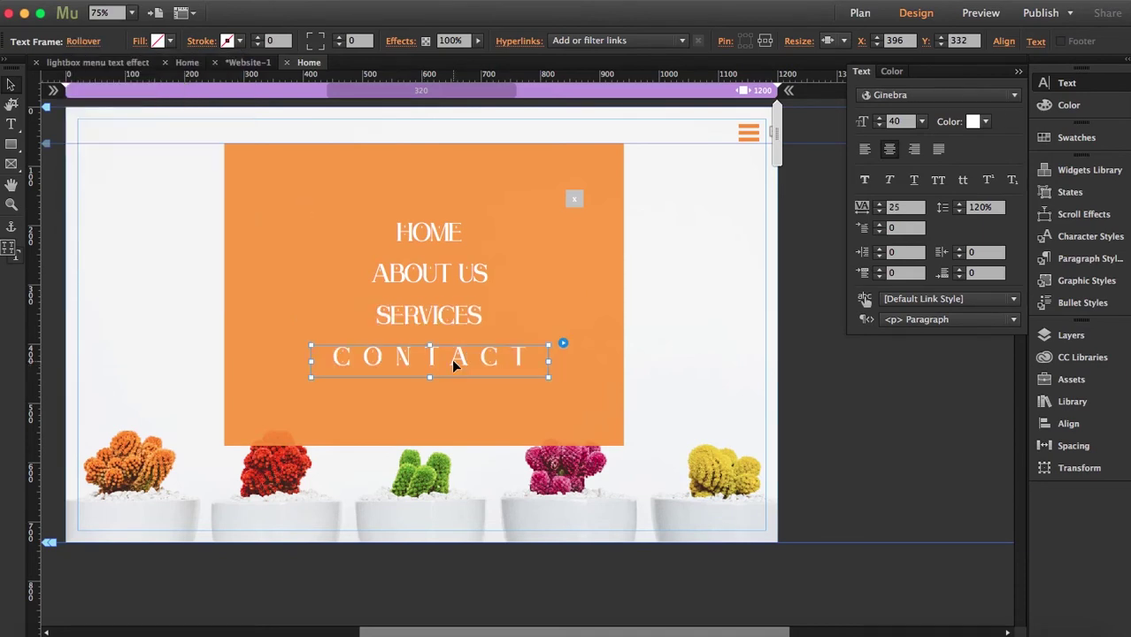
click(83, 42)
click(139, 65)
click(81, 207)
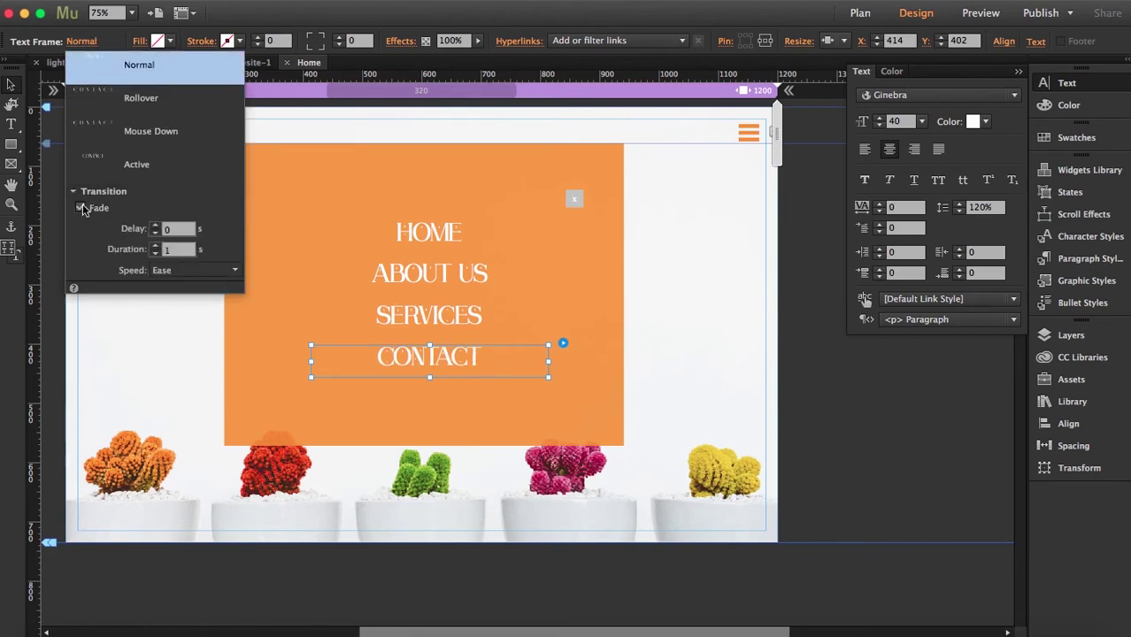
click(141, 98)
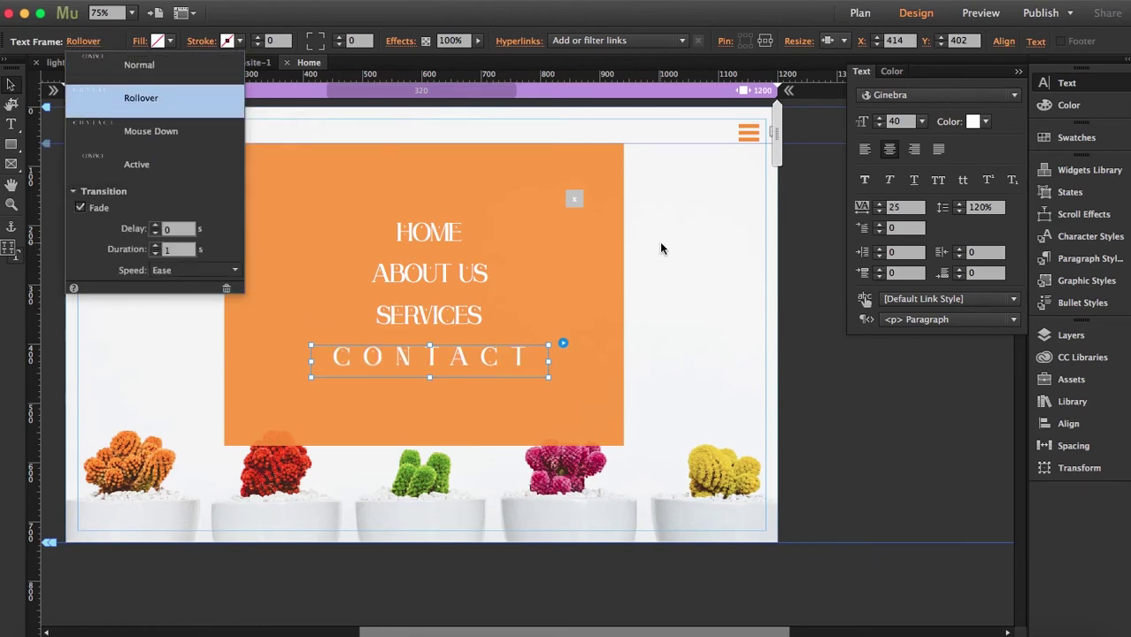
click(797, 272)
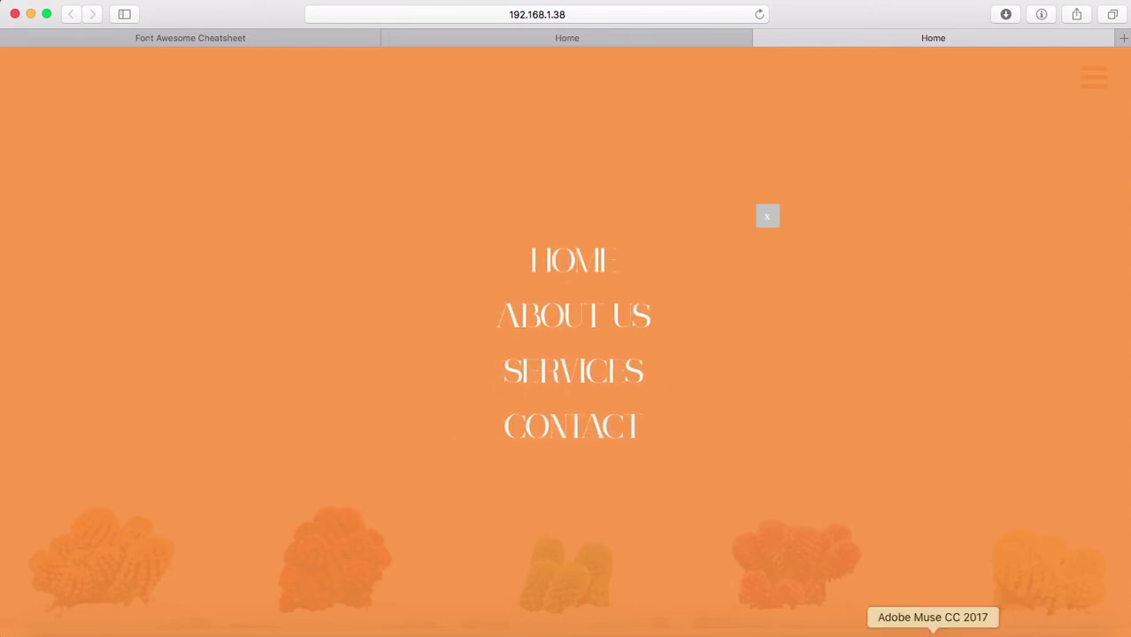
Step: Return from the Safari preview to Adobe Muse via the Dock
click(934, 630)
Step: Select the HOME text frame inside the menu, widen it evenly, and shift it slightly left
click(422, 236)
click(422, 238)
click(422, 236)
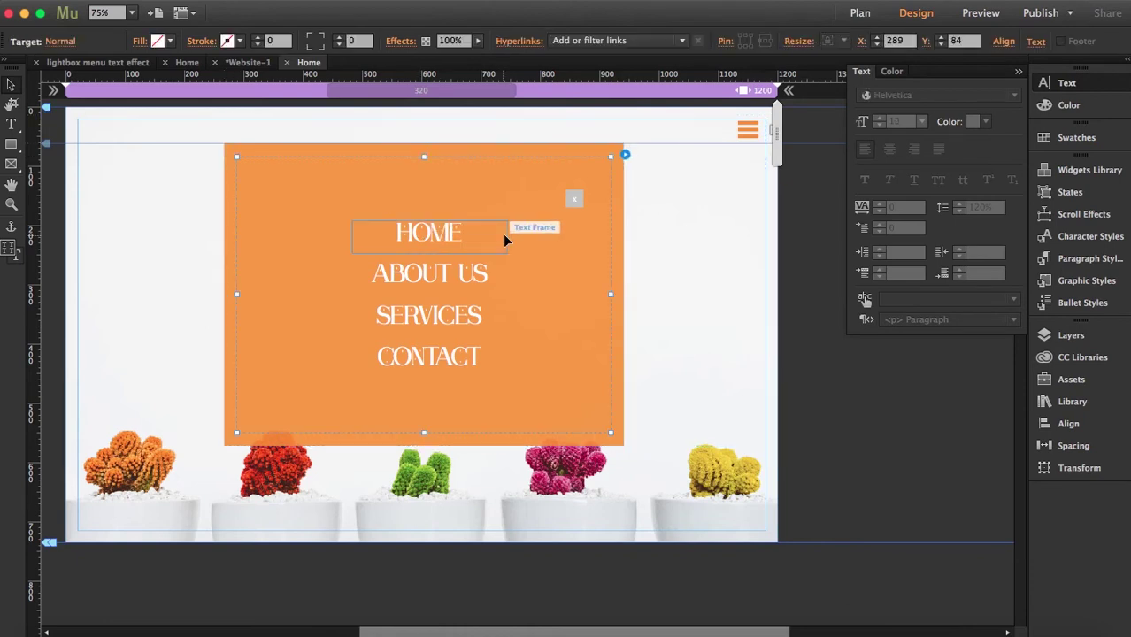
click(473, 237)
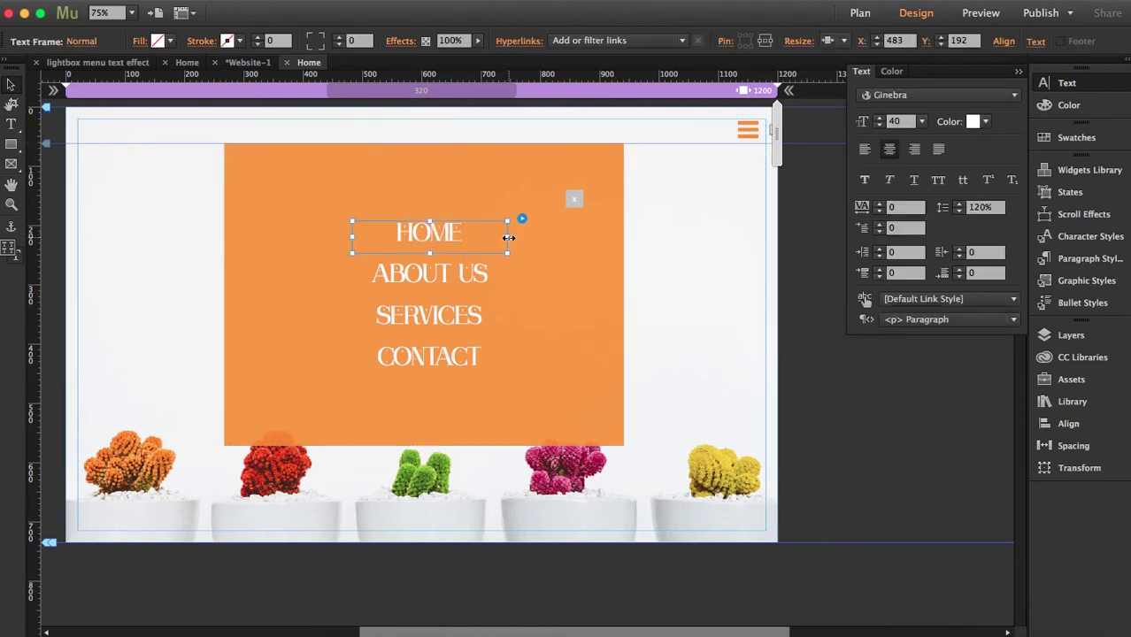
drag(509, 237, 527, 236)
click(446, 230)
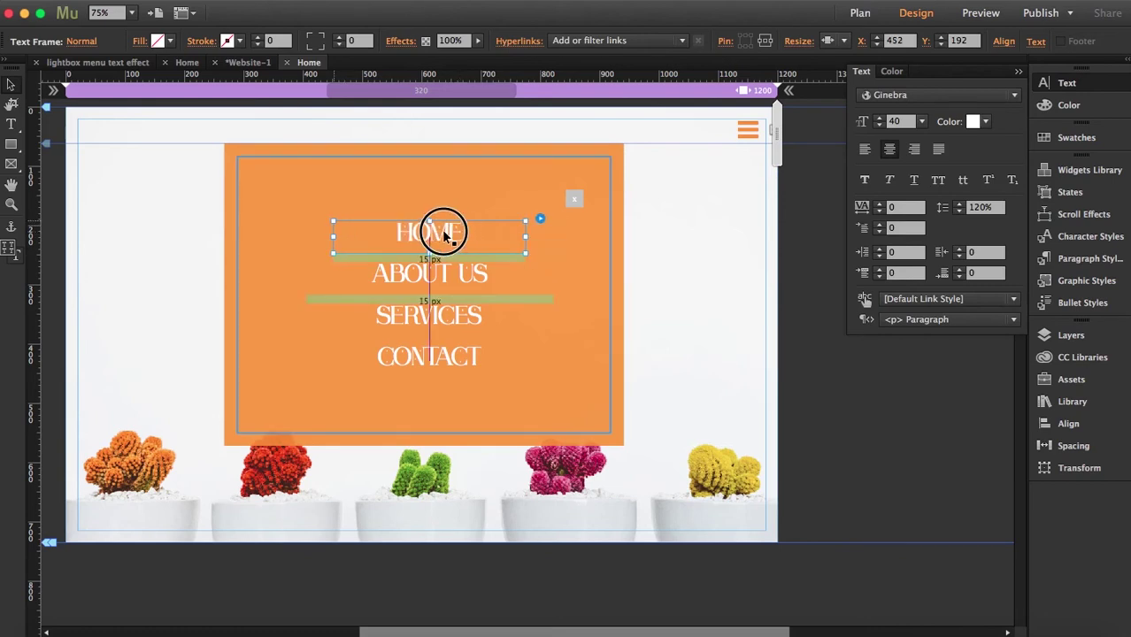
drag(444, 232, 439, 230)
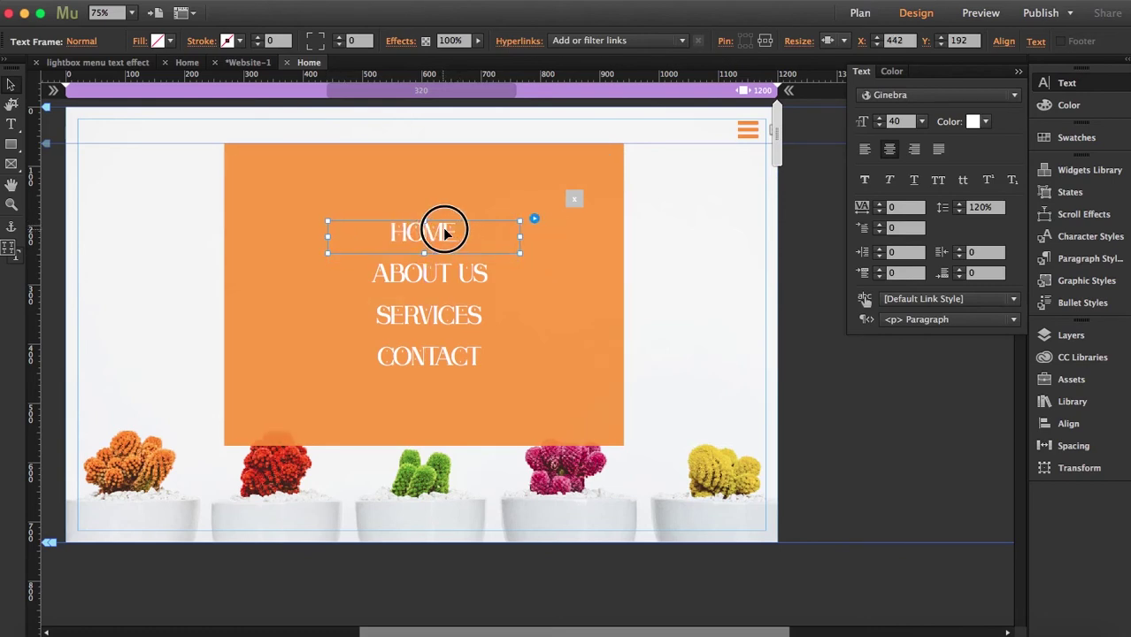
Step: Preview the page in Safari, open the menu overlay to test the links, then close it
click(444, 232)
key(super+shift+e)
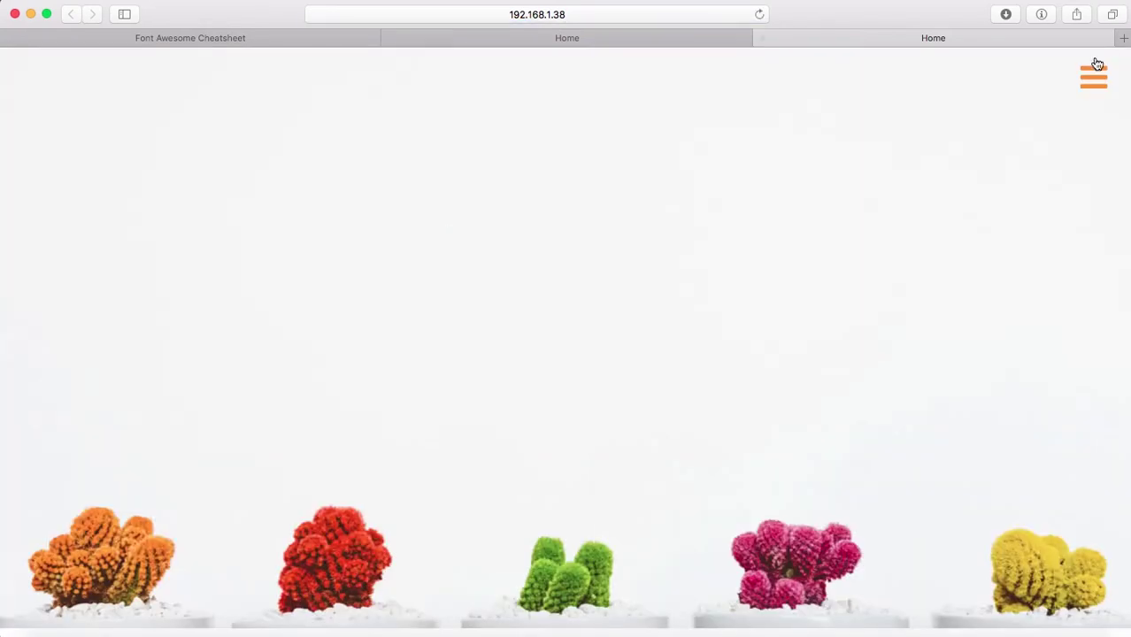
click(1094, 85)
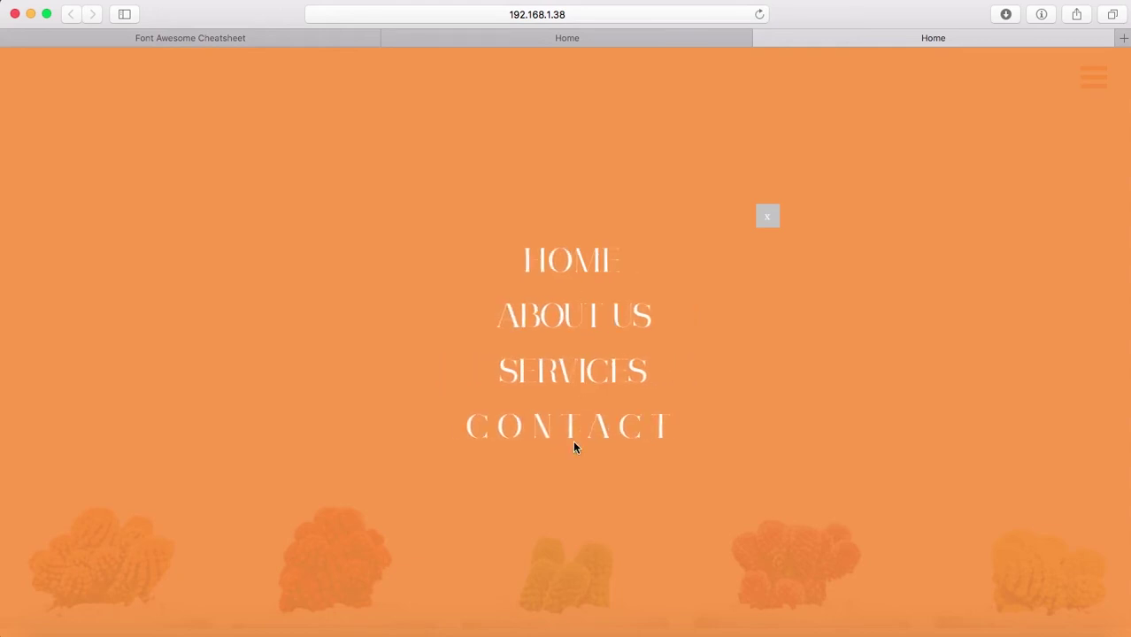
click(767, 220)
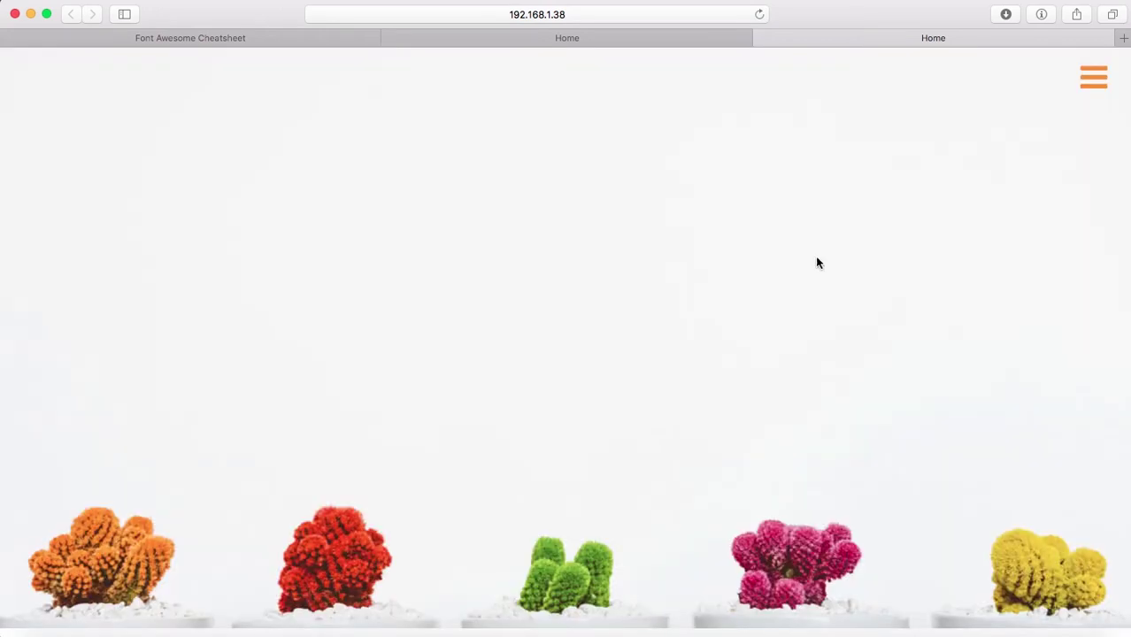
Step: Zoom in on the grey X close box beside the menu links, then restore the Selection tool
click(934, 630)
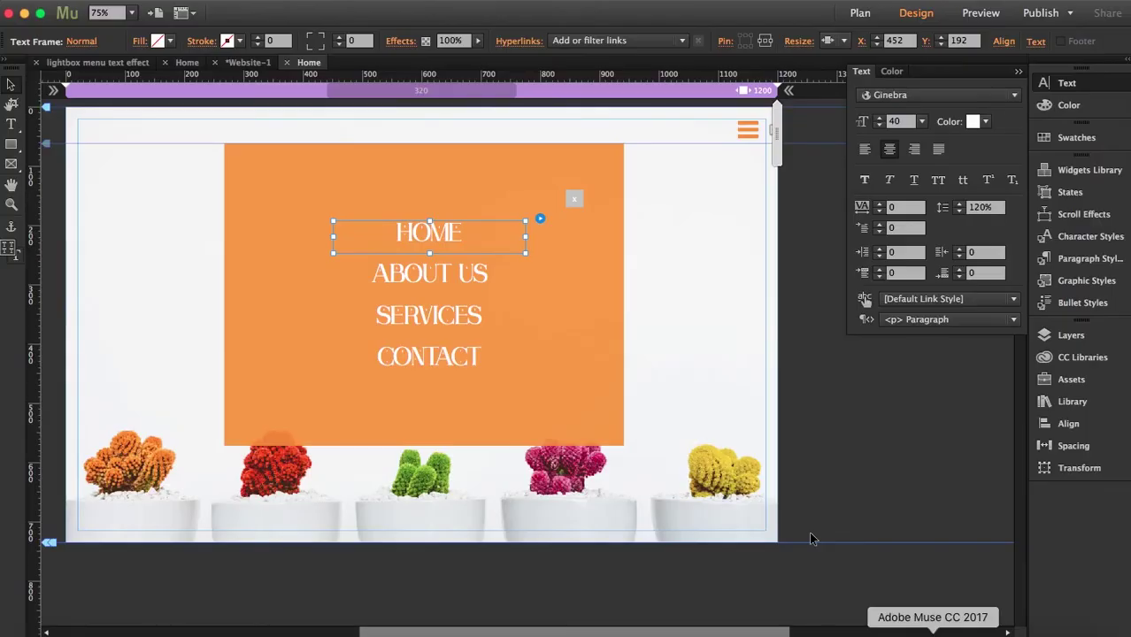
click(11, 205)
click(577, 200)
drag(495, 216, 498, 221)
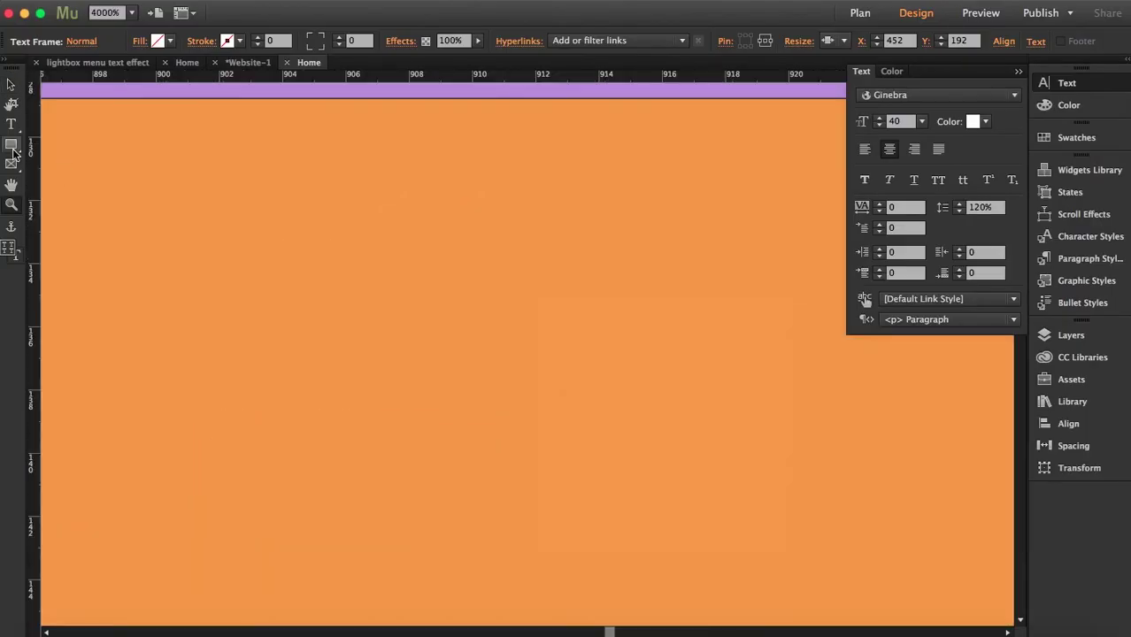
alt+click(689, 380)
alt+click(673, 382)
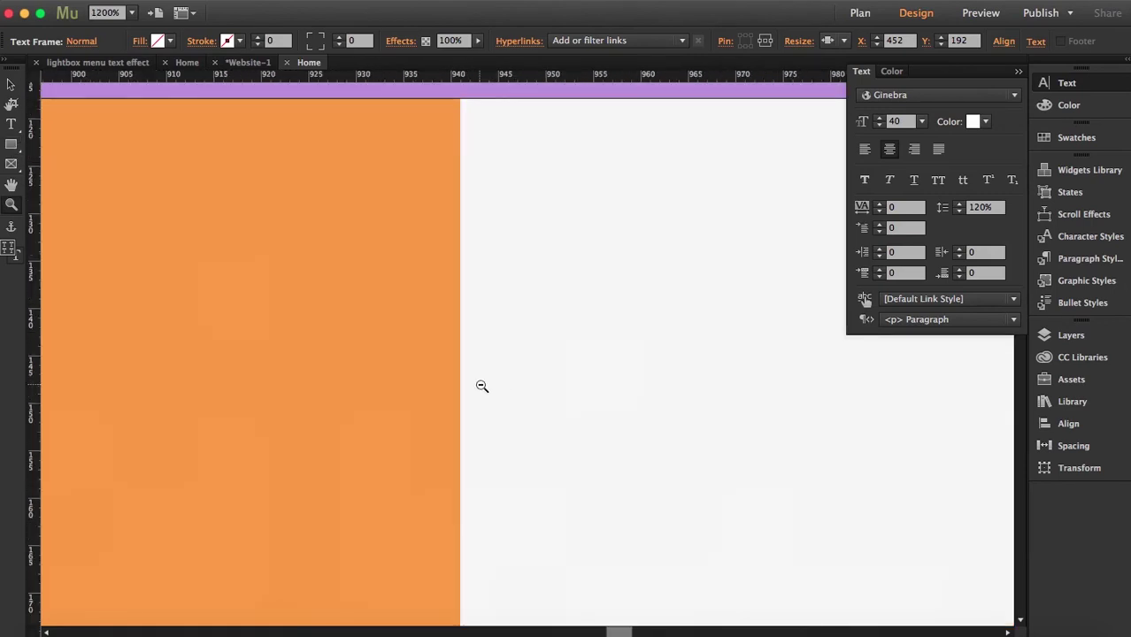
scroll(482, 386, left, 5)
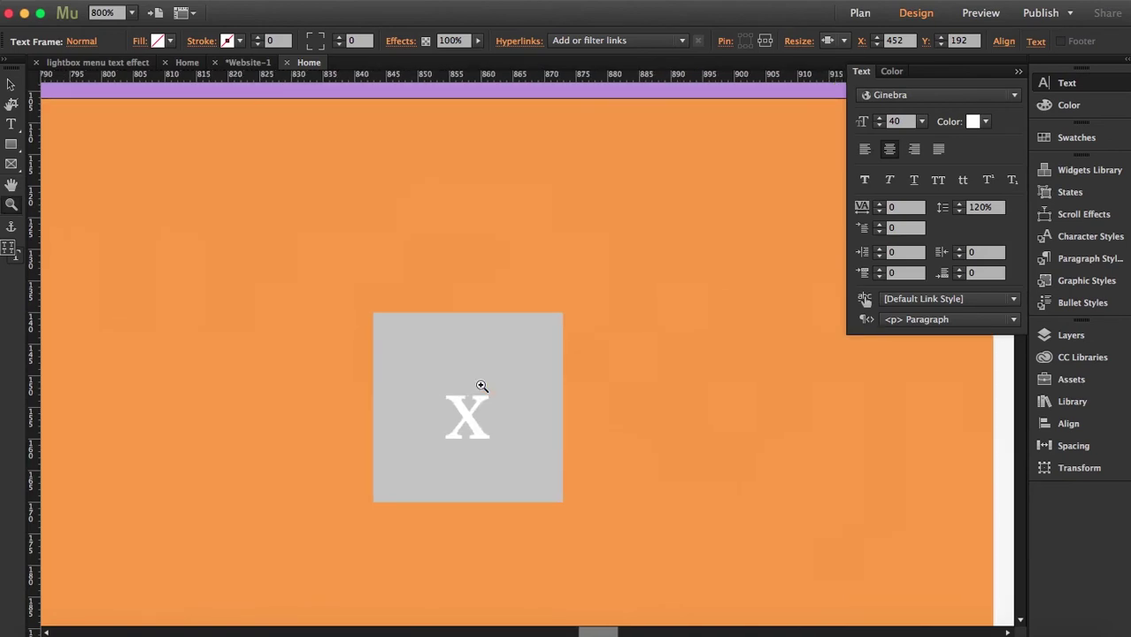
alt+click(481, 385)
alt+click(482, 386)
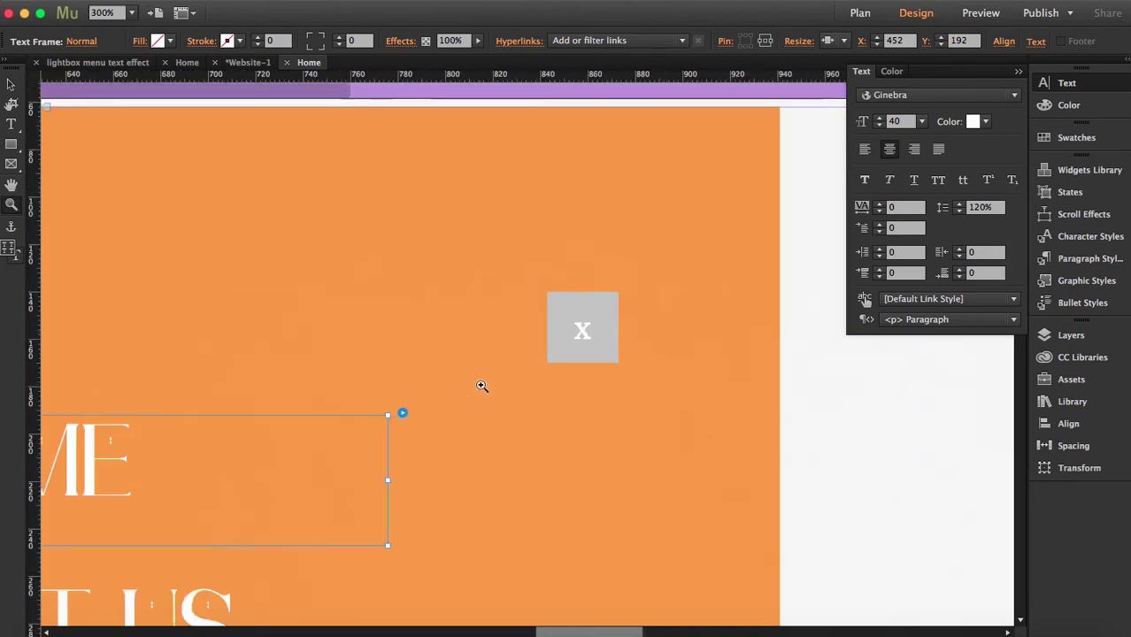
click(10, 84)
Step: Set the close box's fill to None in its Normal and Rollover states
click(614, 312)
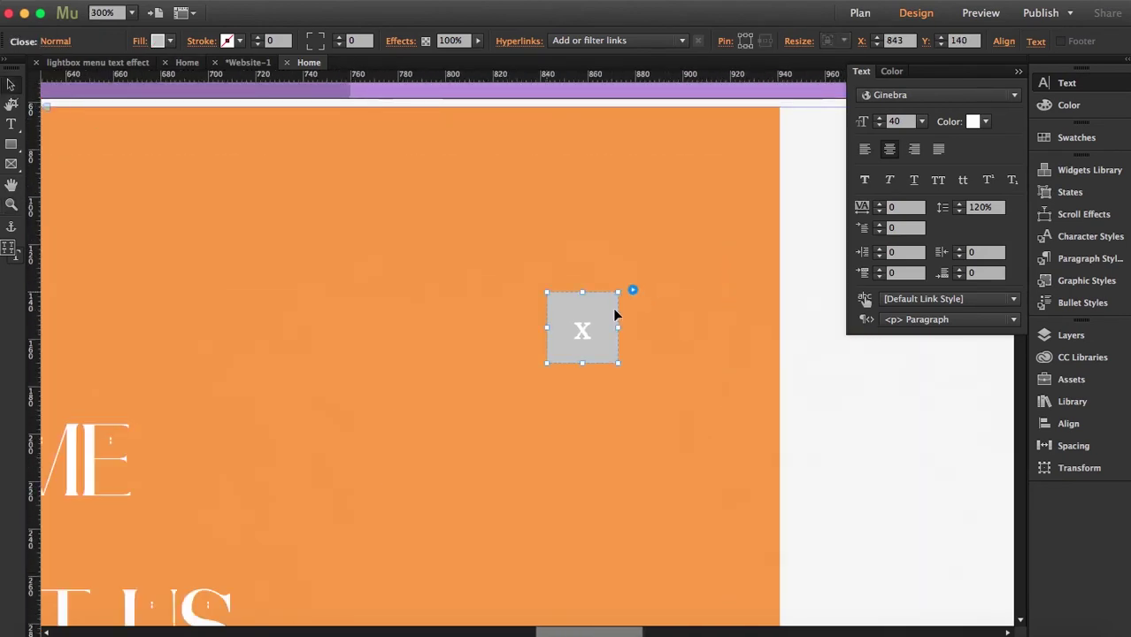
click(169, 40)
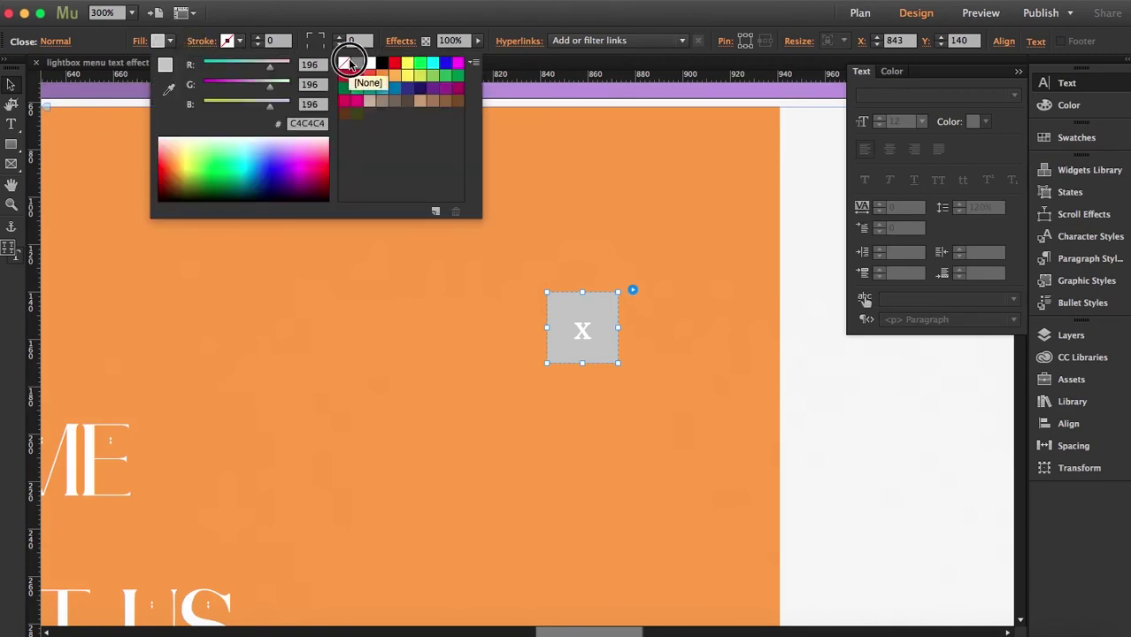
click(349, 64)
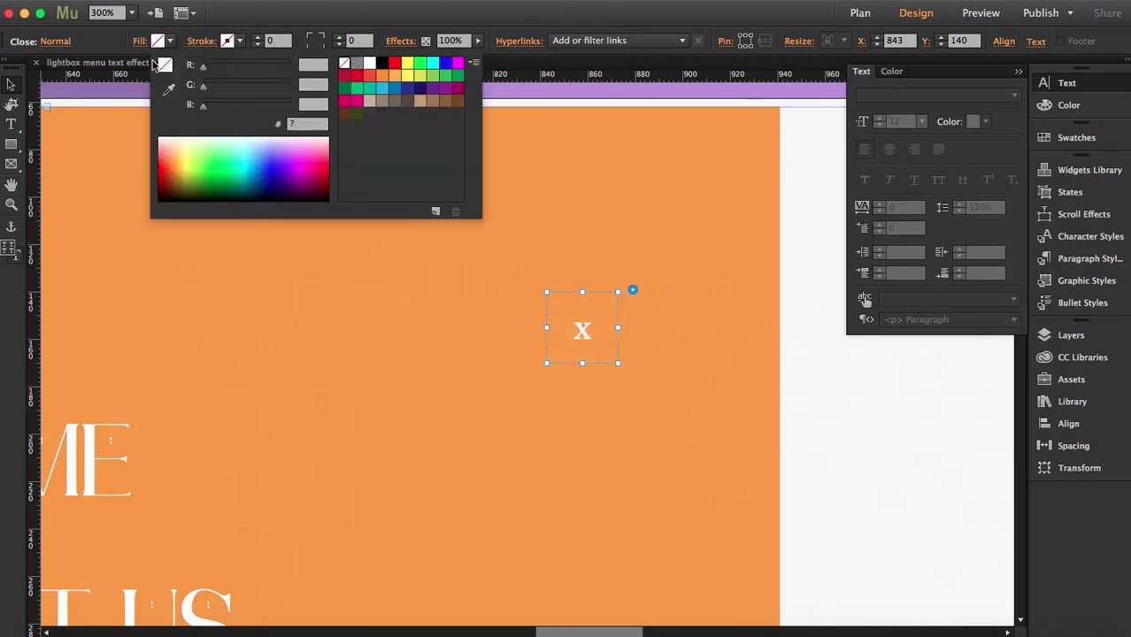
click(63, 44)
click(114, 99)
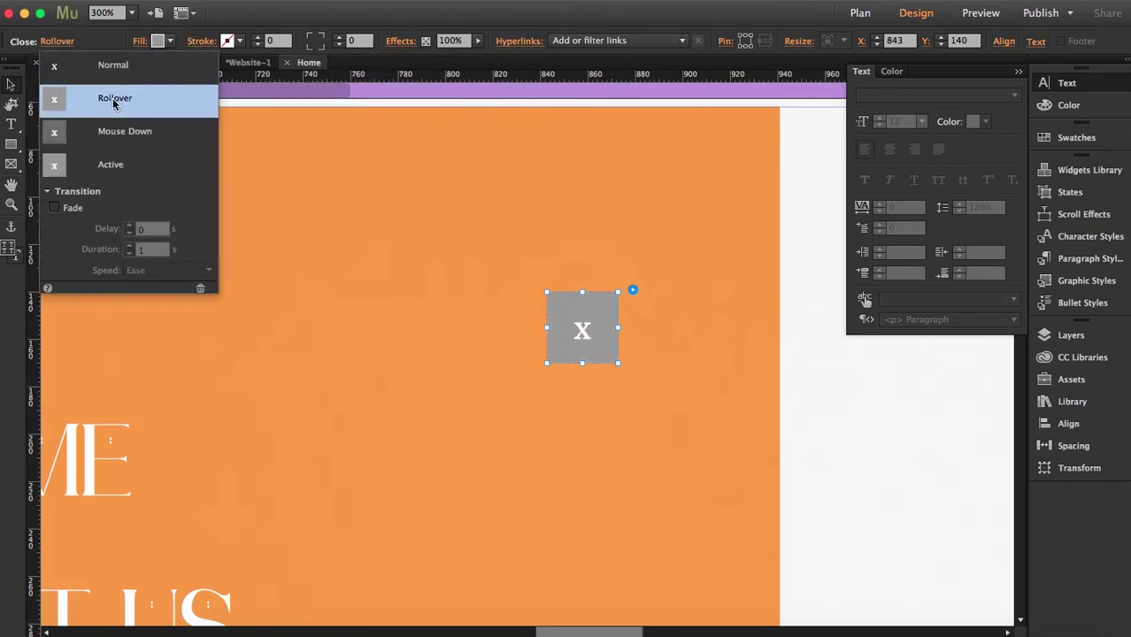
click(176, 43)
click(164, 42)
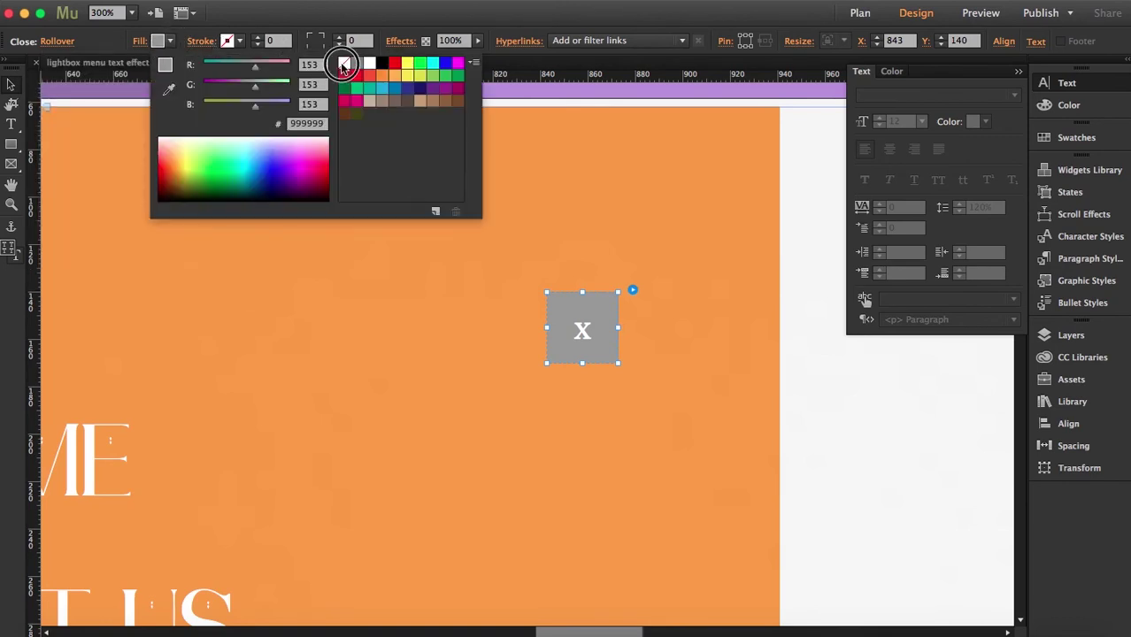
click(344, 62)
click(53, 43)
Step: Set the close box's fill to None in the Active and Mouse Down states
click(56, 42)
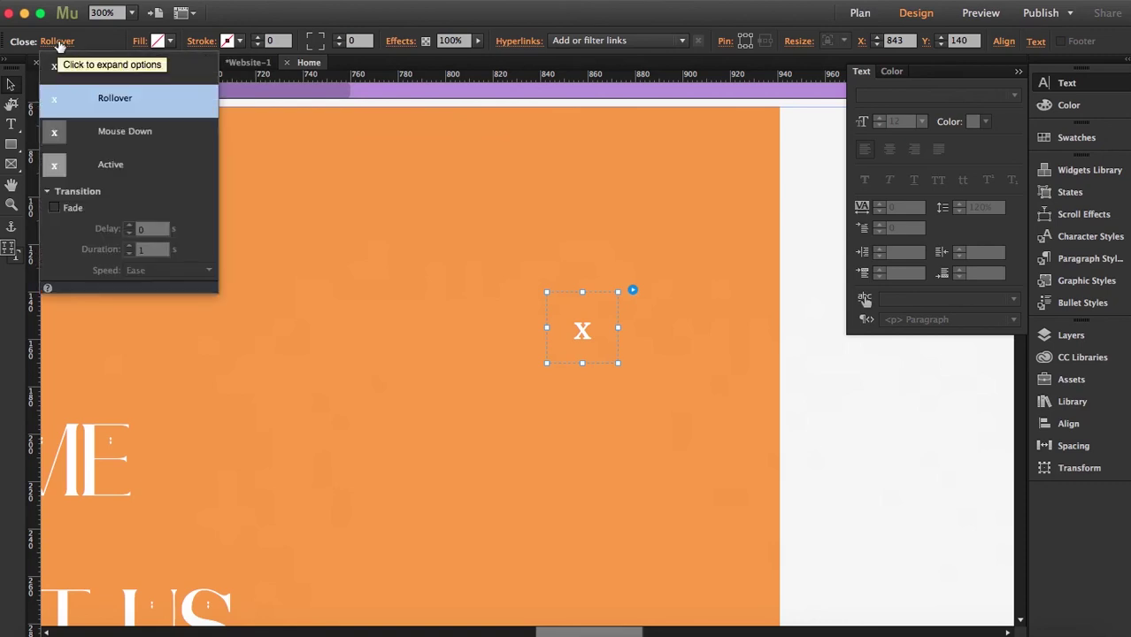
click(124, 159)
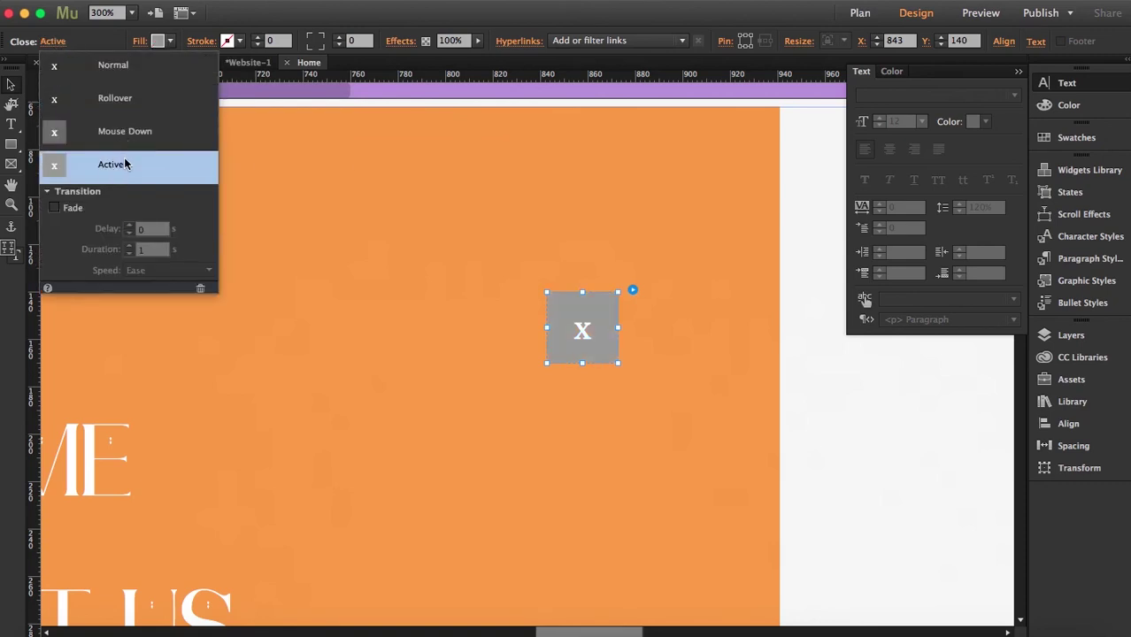
click(176, 43)
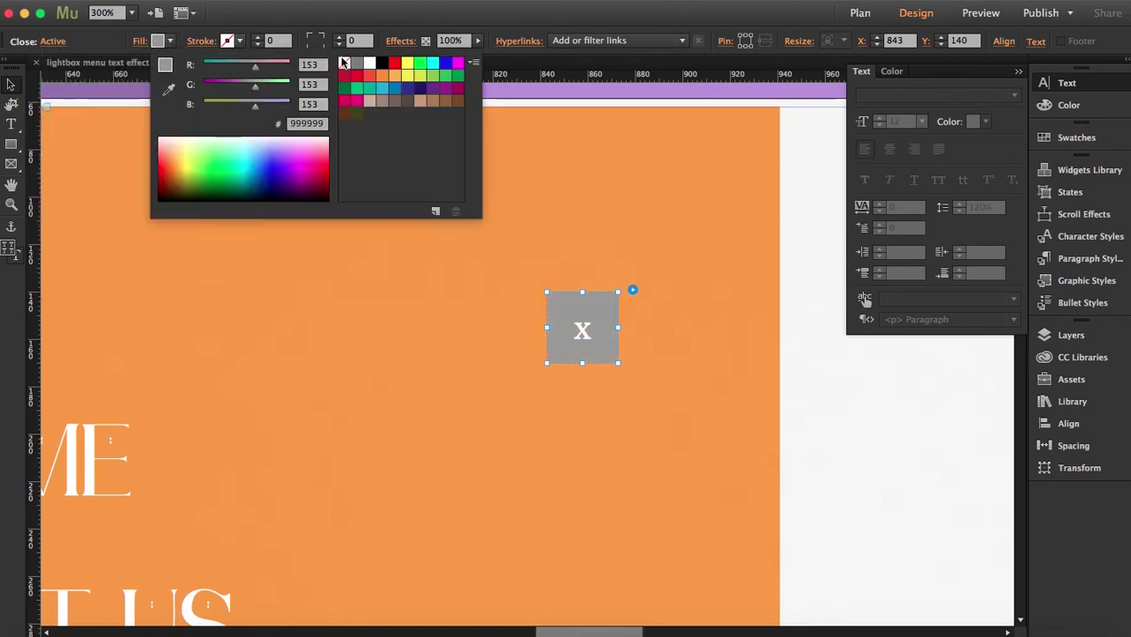
click(345, 63)
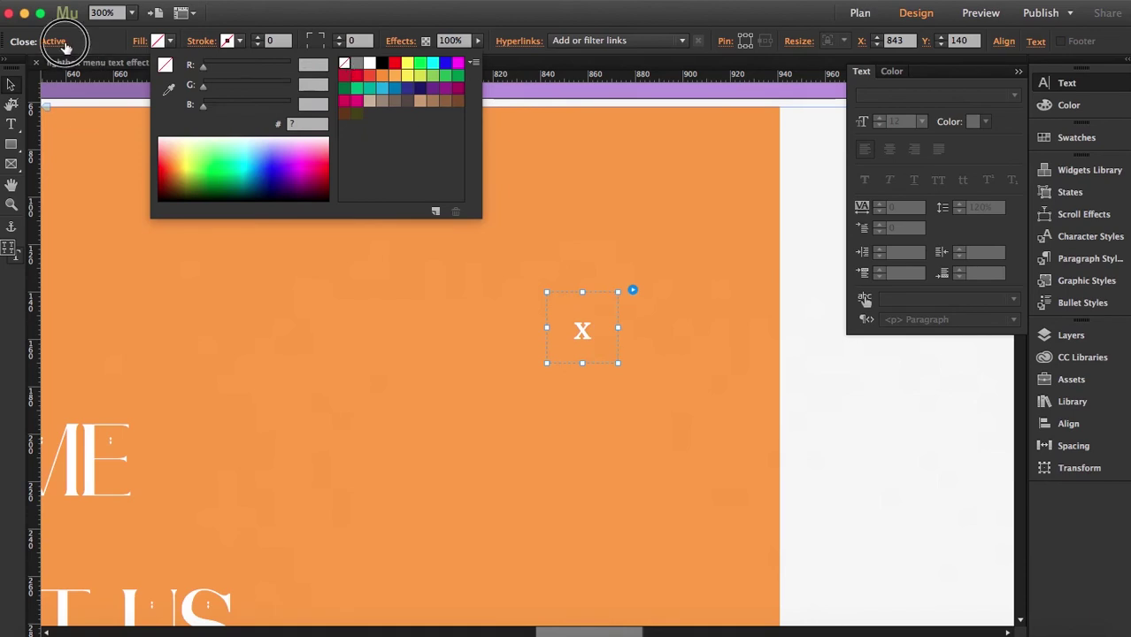
click(65, 46)
click(64, 42)
click(88, 128)
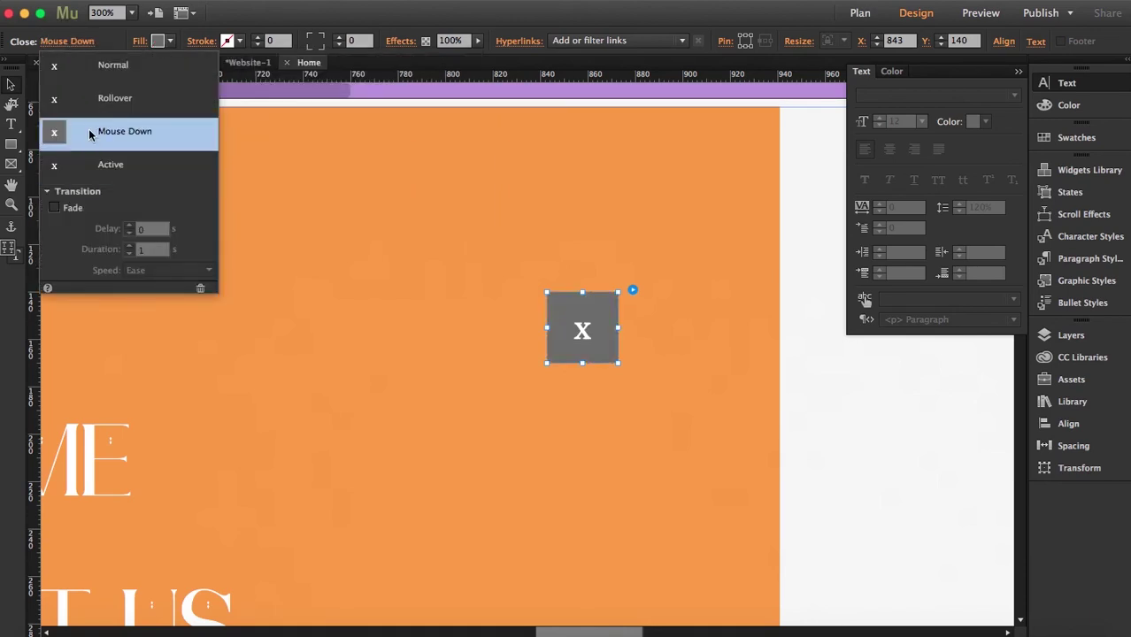
click(171, 42)
click(343, 66)
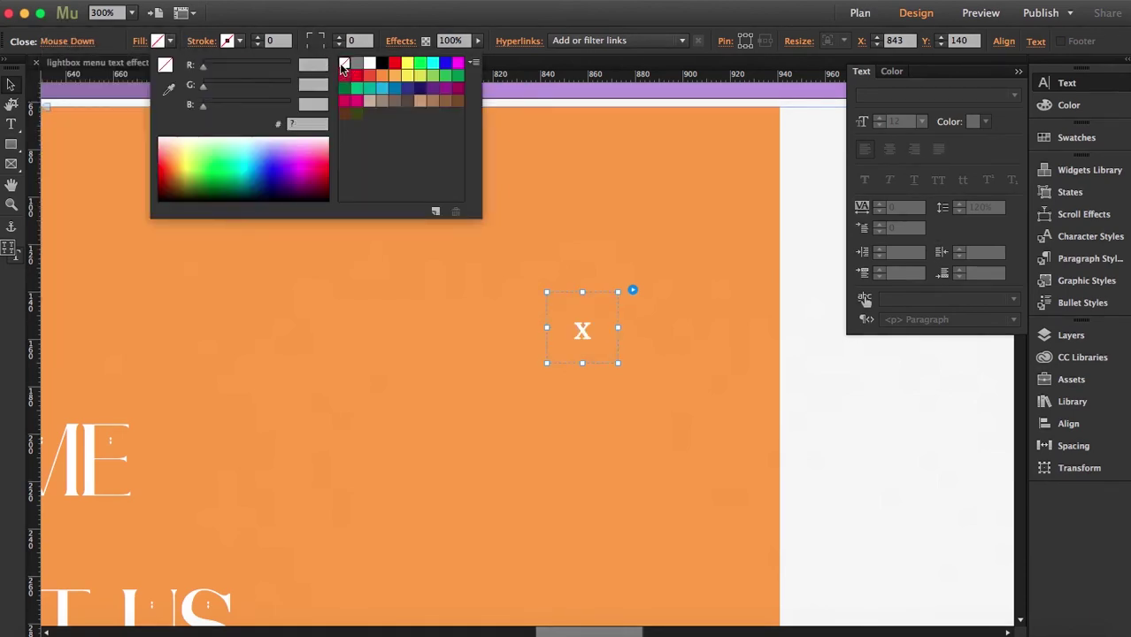
click(582, 328)
Step: Select the X letter in the close button and change its font to Ginebra
click(583, 329)
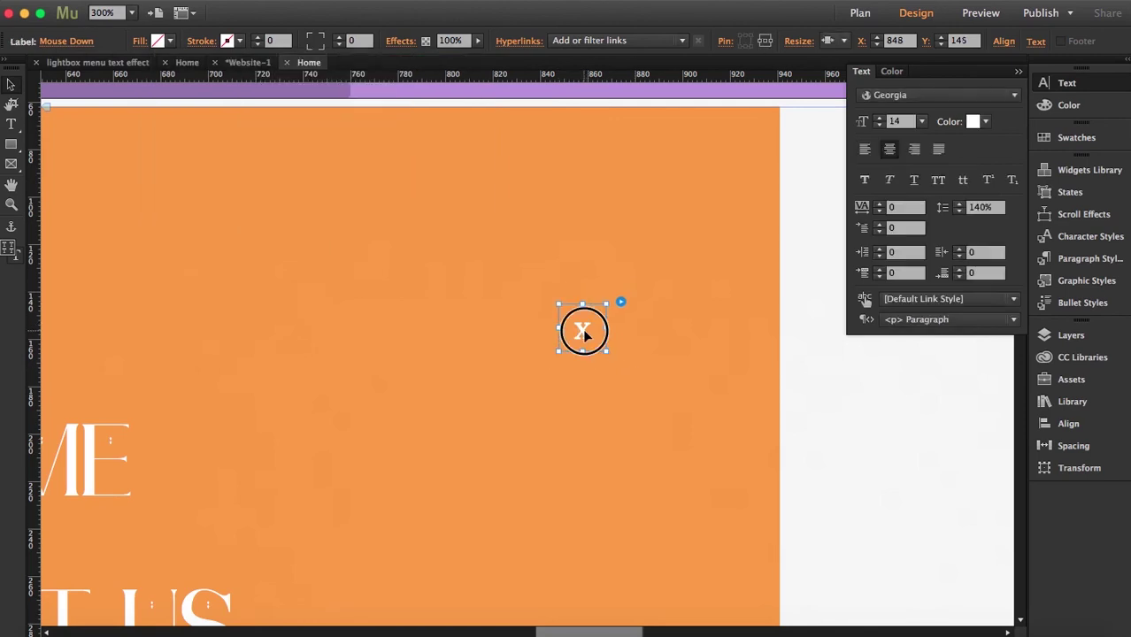
click(584, 328)
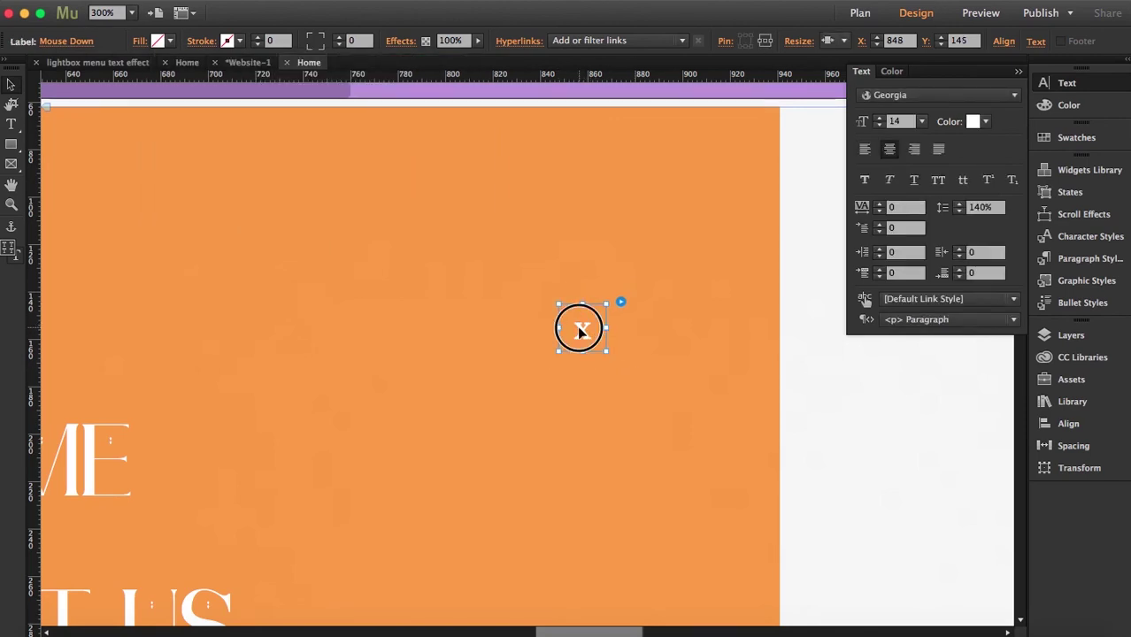
double_click(585, 326)
drag(585, 325, 570, 328)
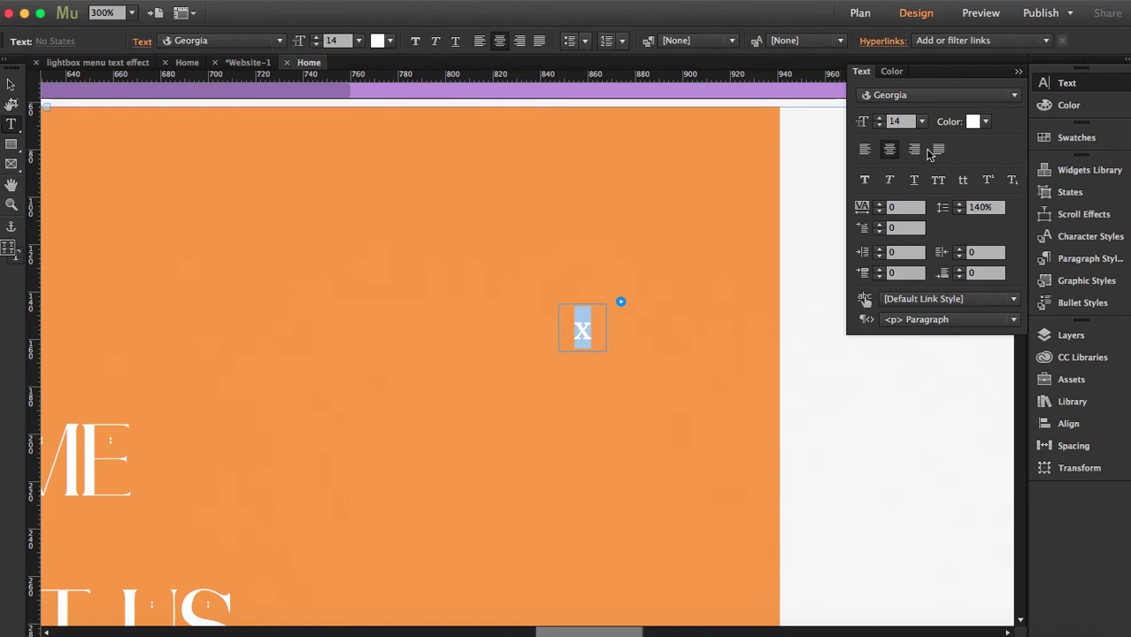
click(926, 95)
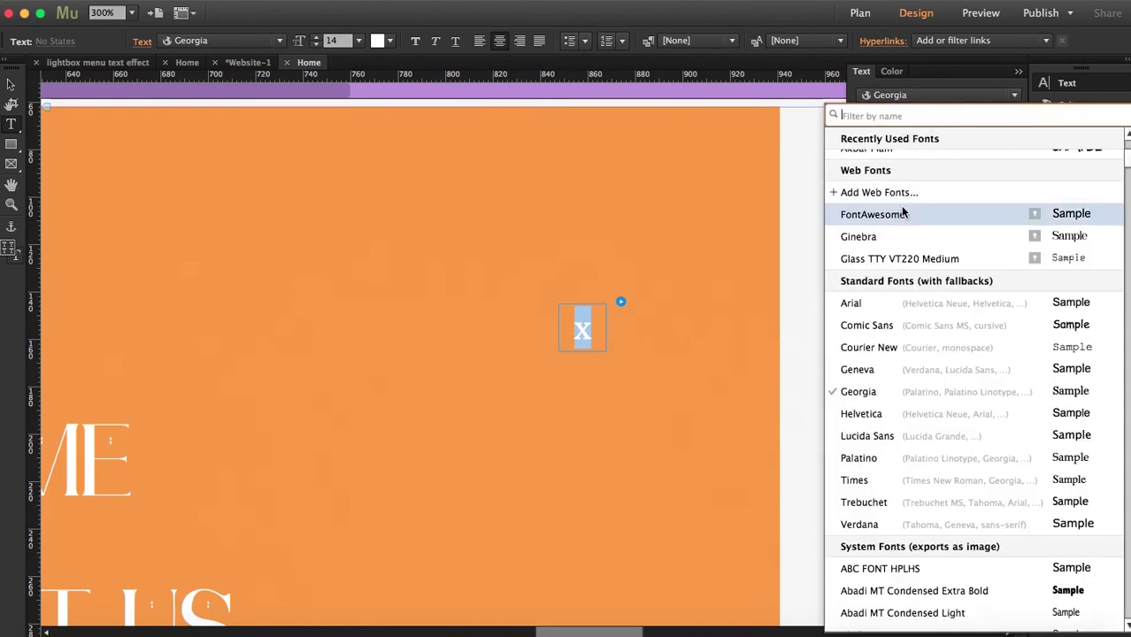
click(890, 234)
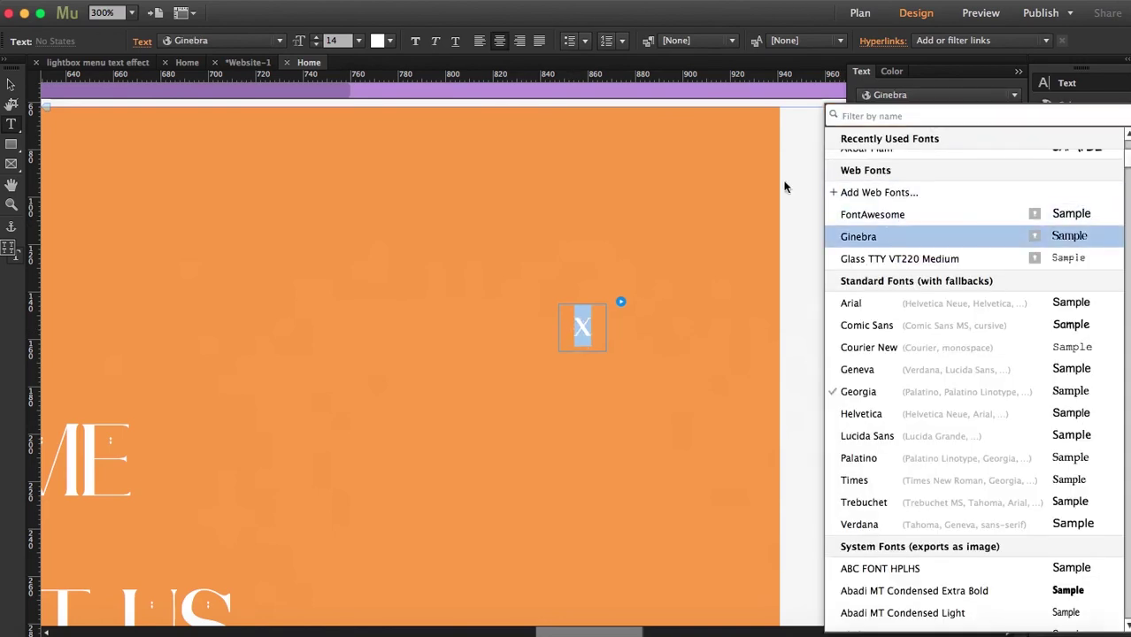
Step: Increase the X's font size step by step up to 40
click(879, 118)
click(878, 119)
click(879, 119)
click(878, 118)
click(879, 118)
click(878, 118)
click(879, 119)
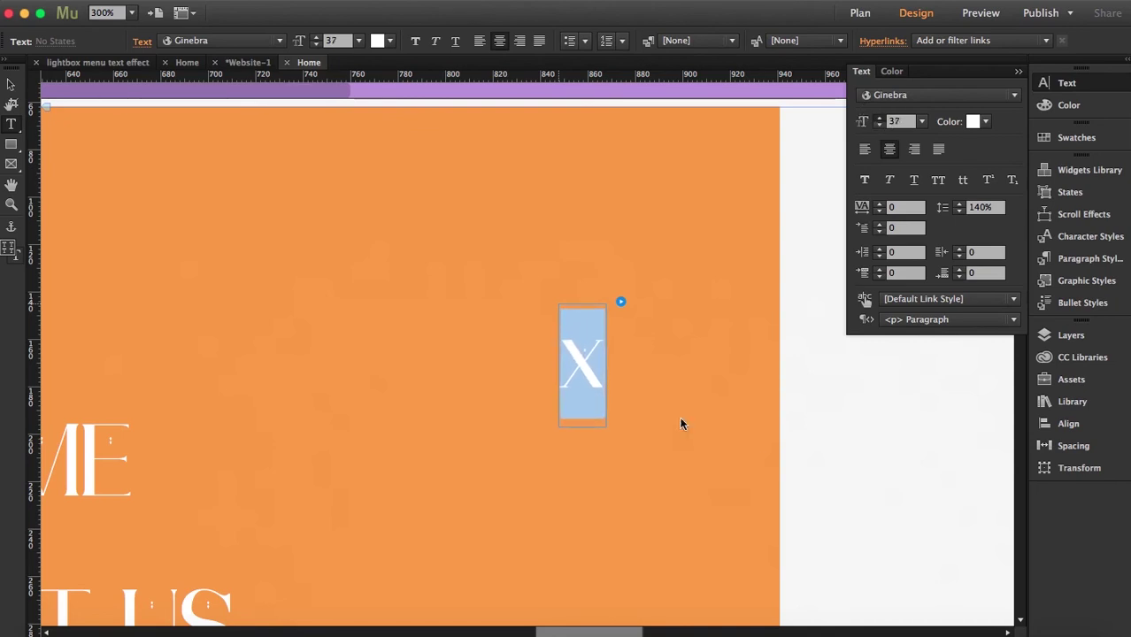
key(super+shift+period)
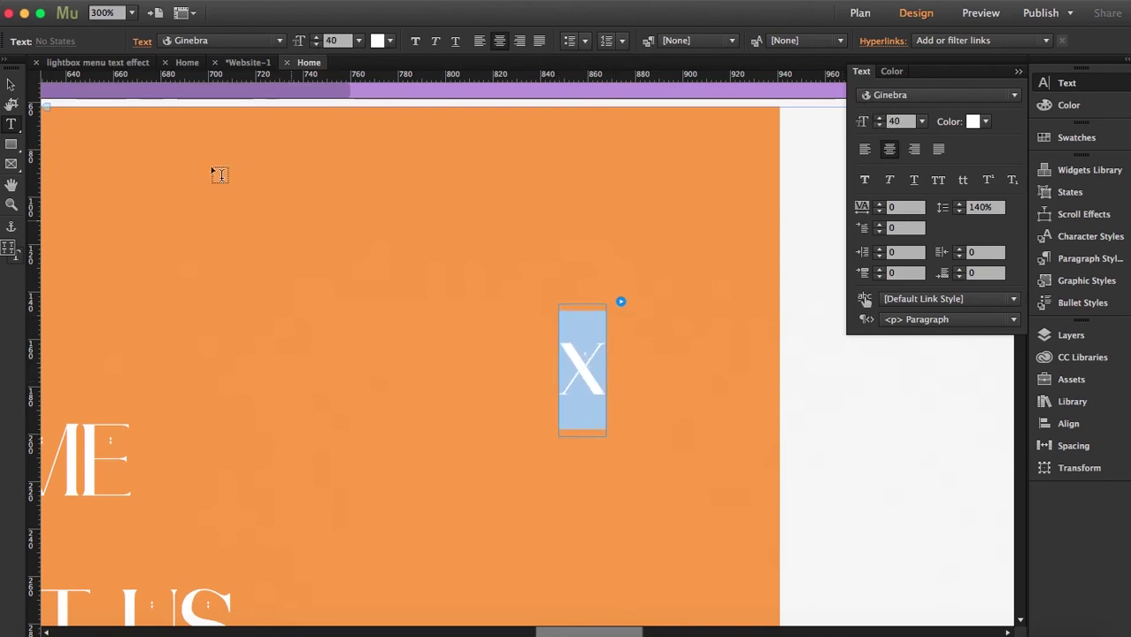
click(11, 85)
Step: Zoom out to see the whole menu and close the text formatting panel
click(11, 205)
alt+click(440, 337)
alt+click(440, 336)
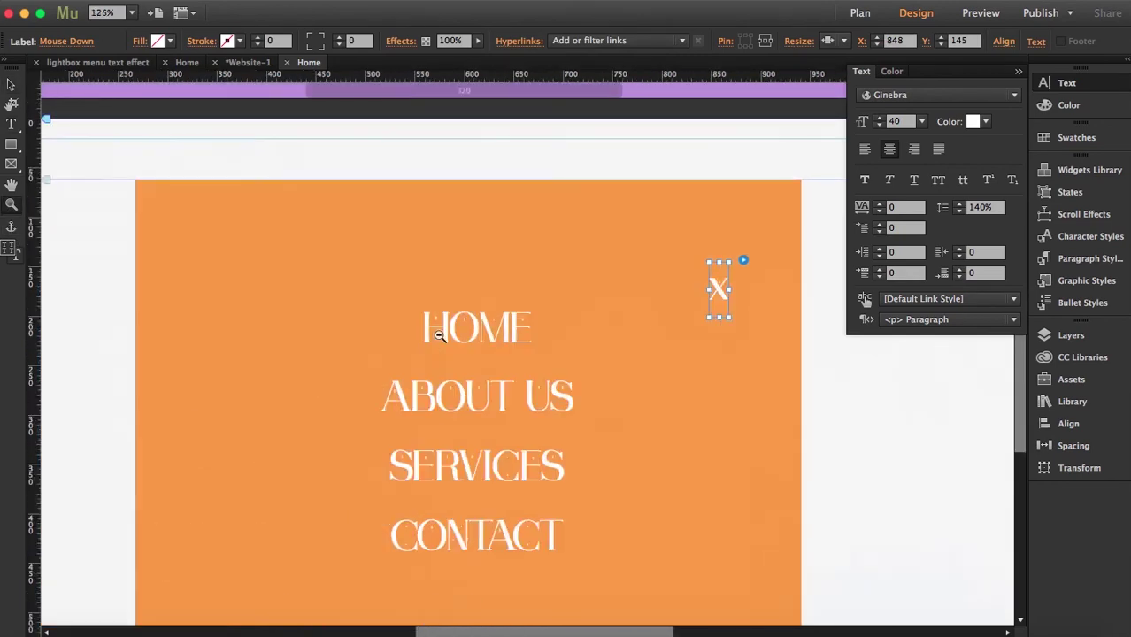
alt+click(439, 337)
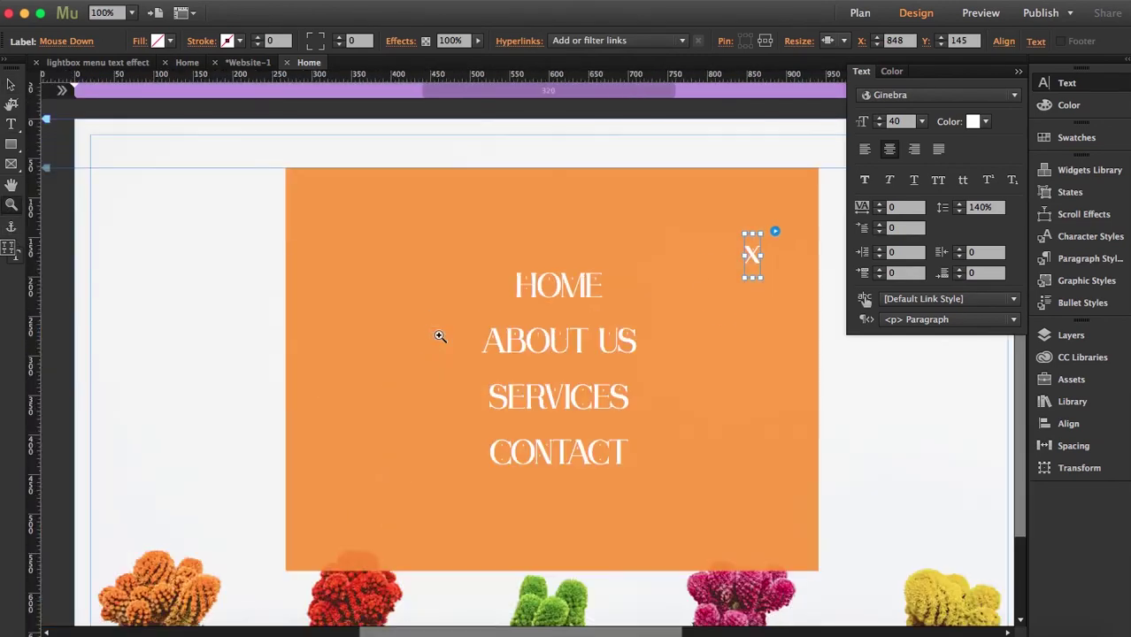
click(1017, 75)
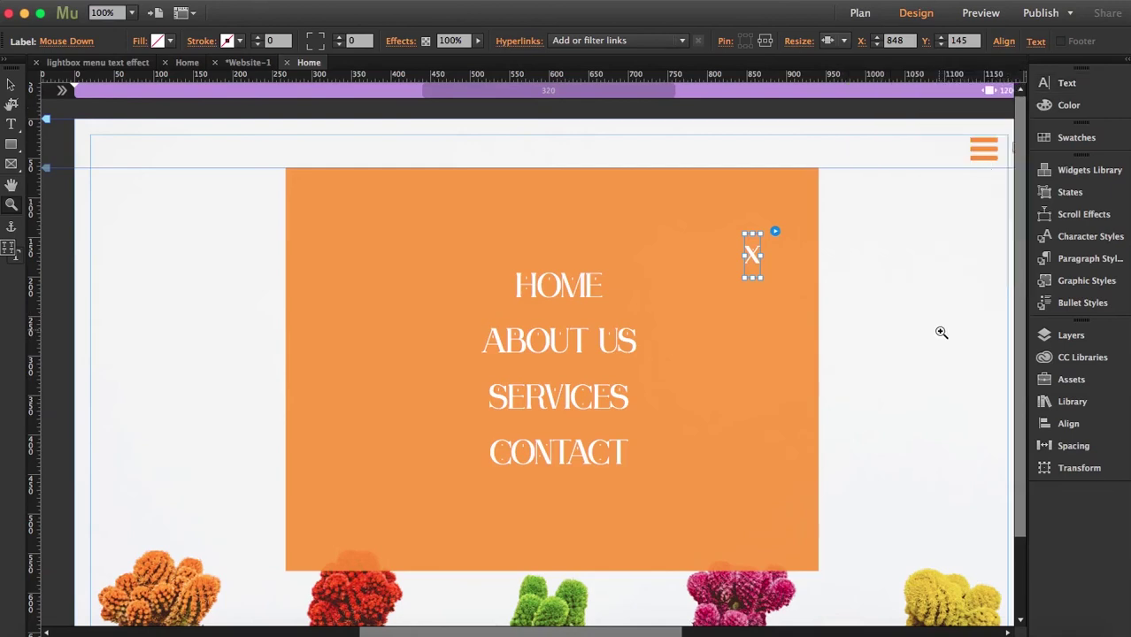
Step: Preview the page in Safari and test that the lightbox menu opens and closes with the X
key(super+alt+e)
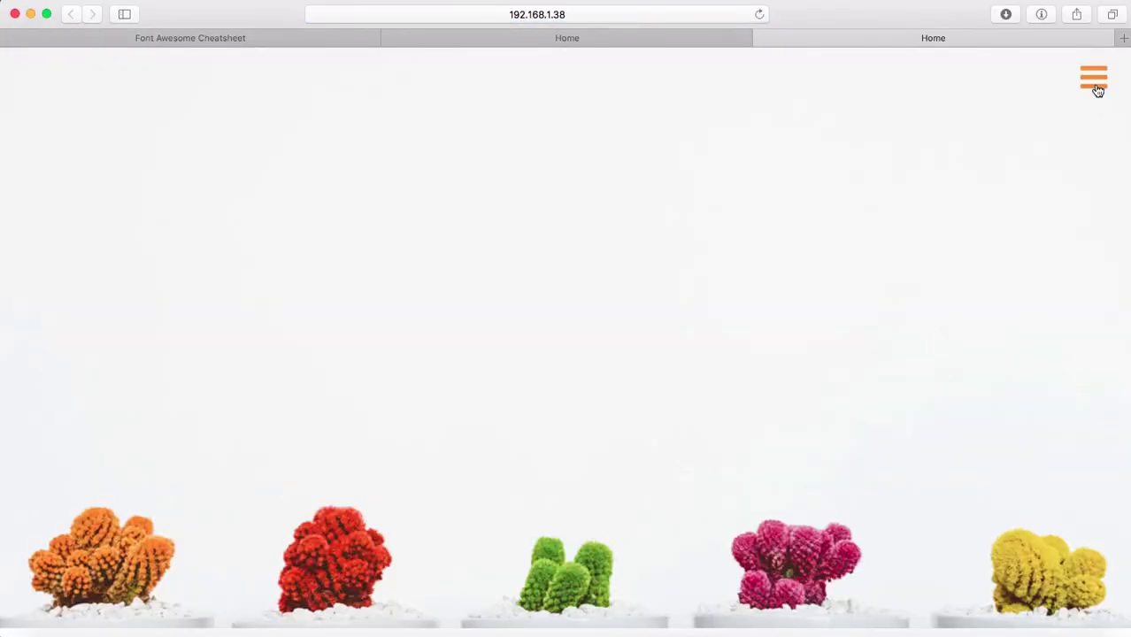
click(1097, 90)
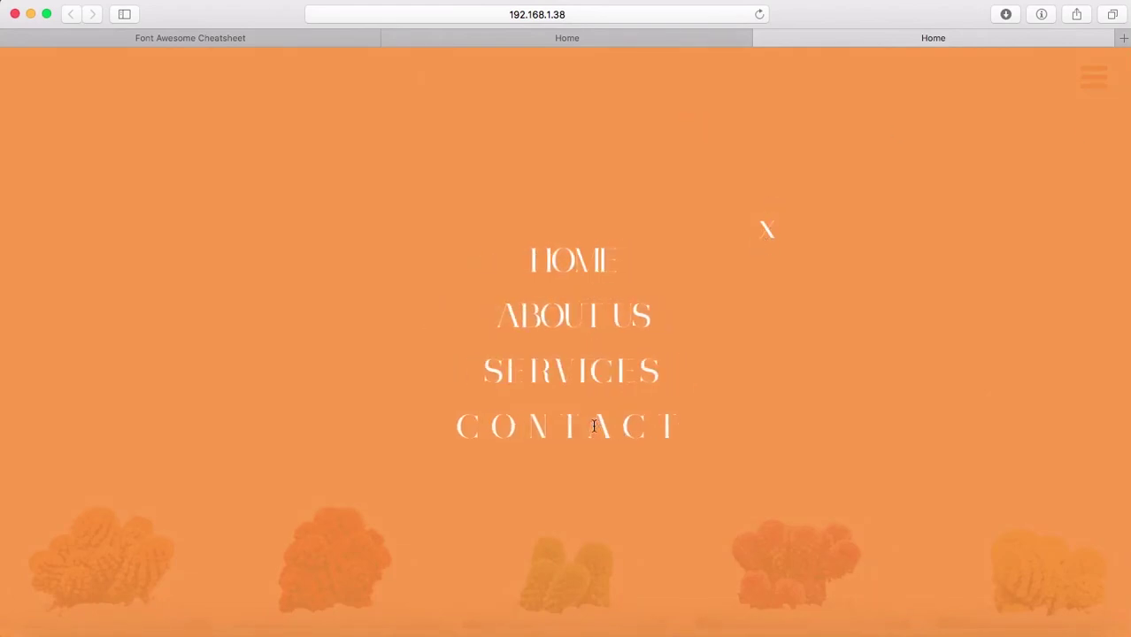
click(769, 230)
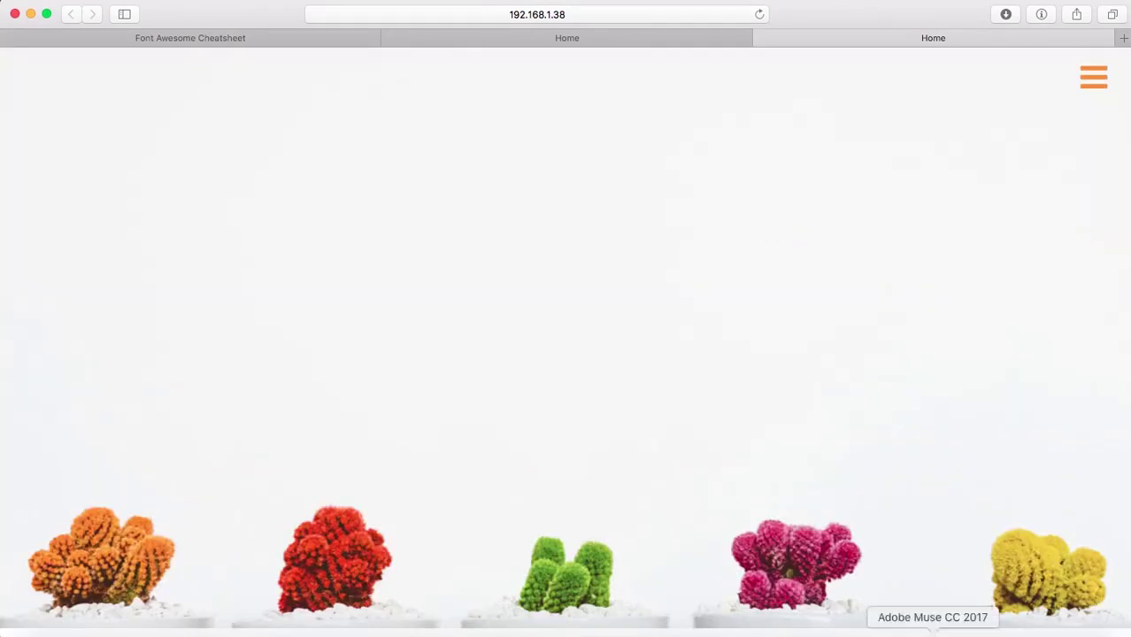
Step: Move the X close button to the orange box's top-right corner, then re-preview and test the menu
click(936, 622)
key(v)
drag(749, 255, 790, 204)
key(super+shift+e)
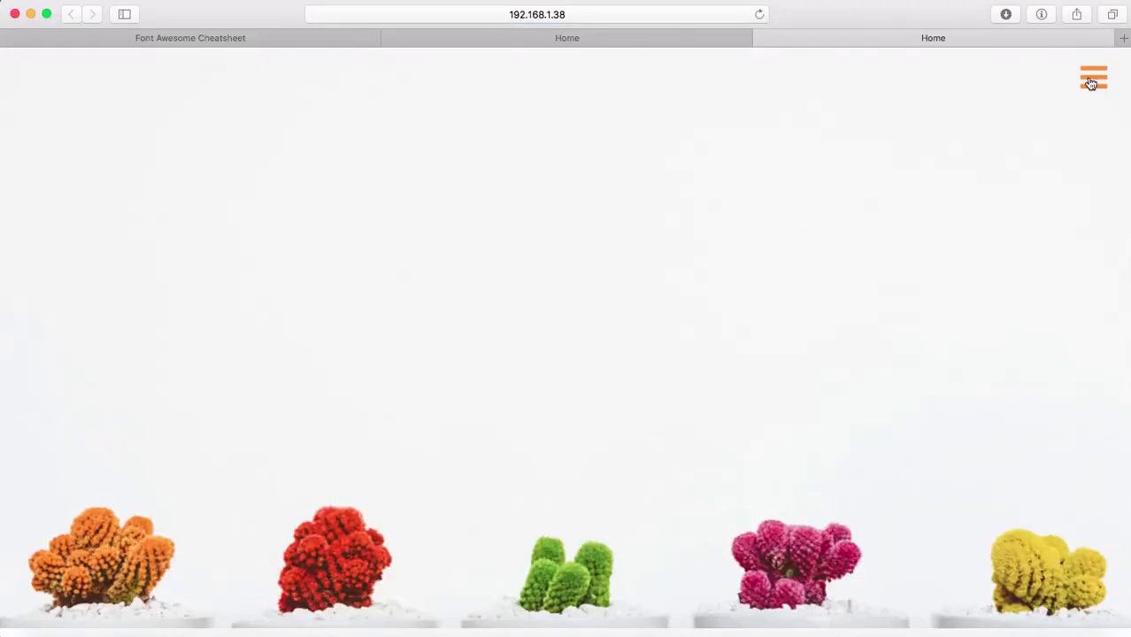
click(1090, 81)
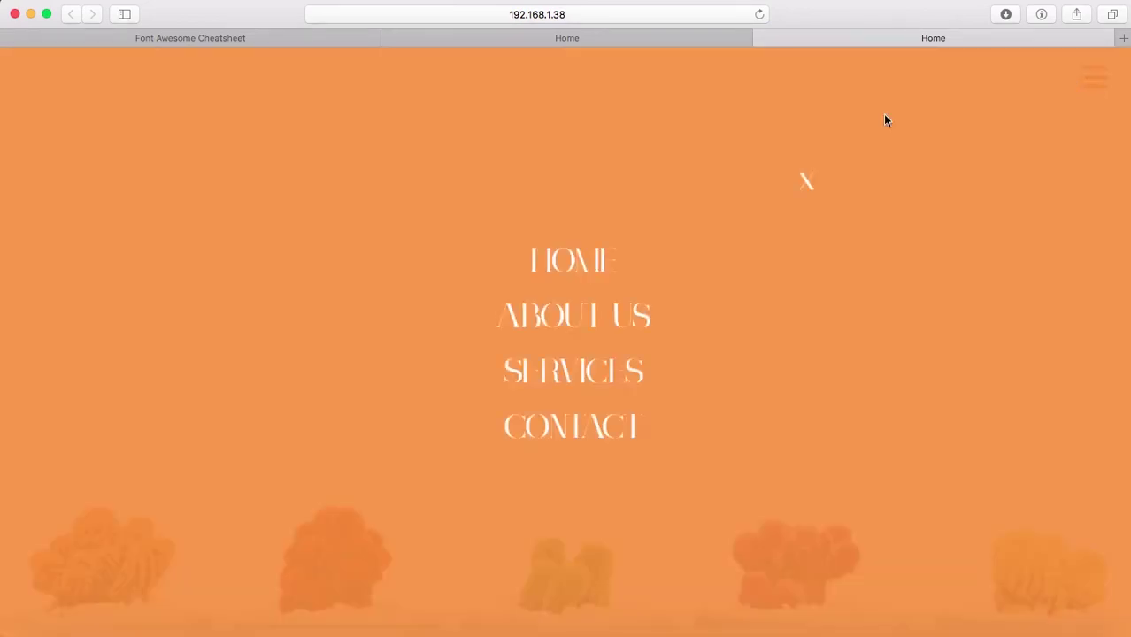
click(977, 433)
Step: Select the HOME text frame and show it in its Normal state
click(932, 633)
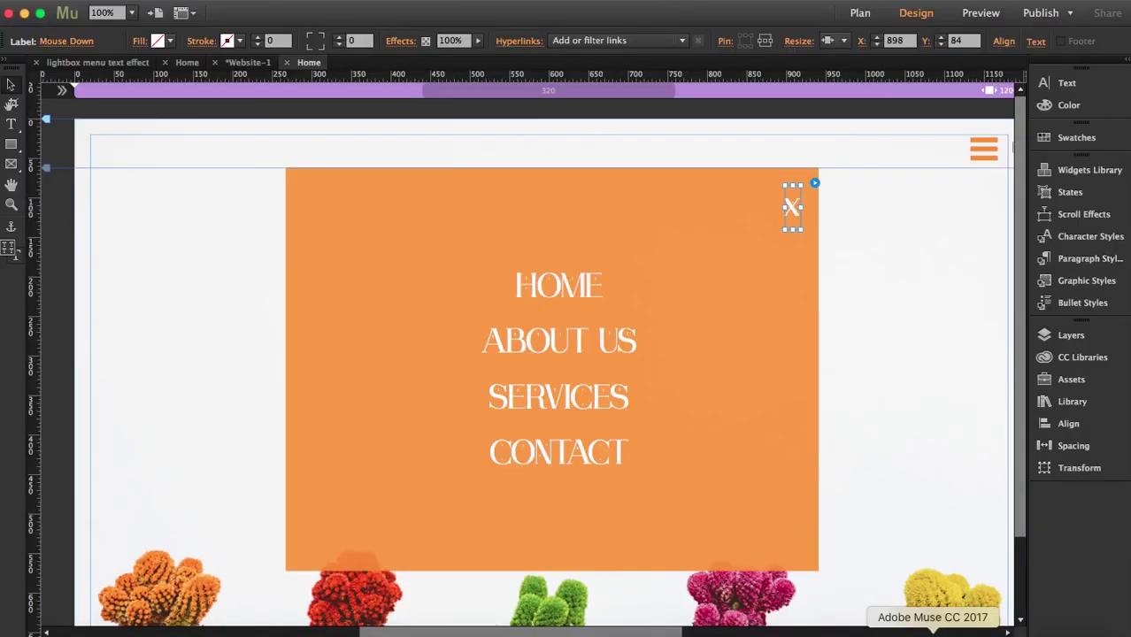
click(575, 288)
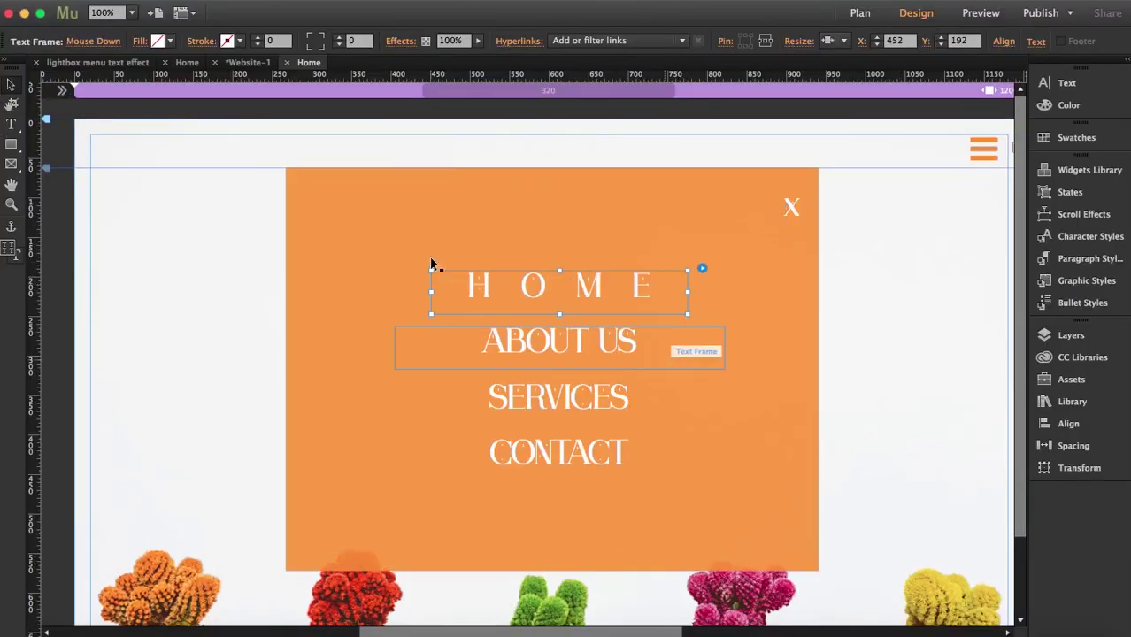
click(95, 43)
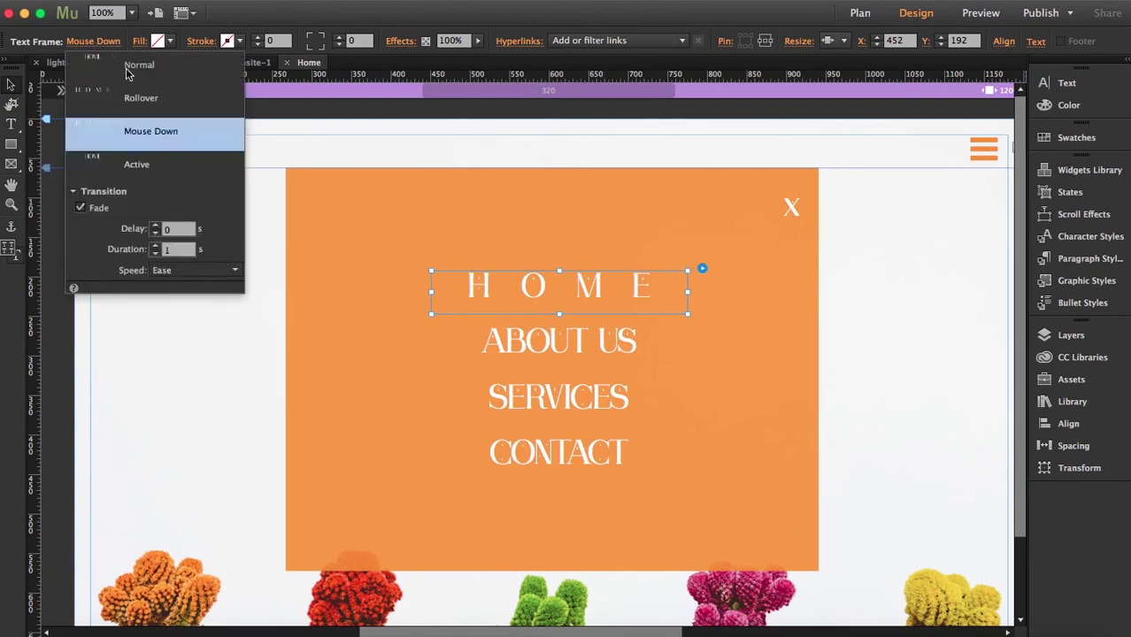
click(128, 69)
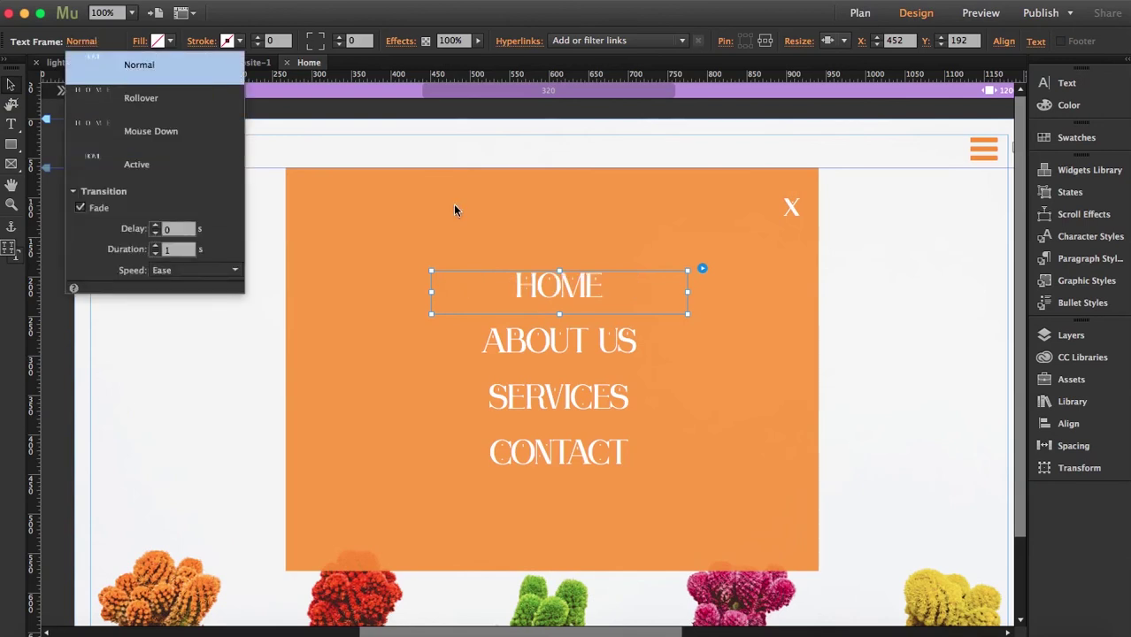
Step: Hyperlink HOME to the external address responsive-muse.com
click(614, 41)
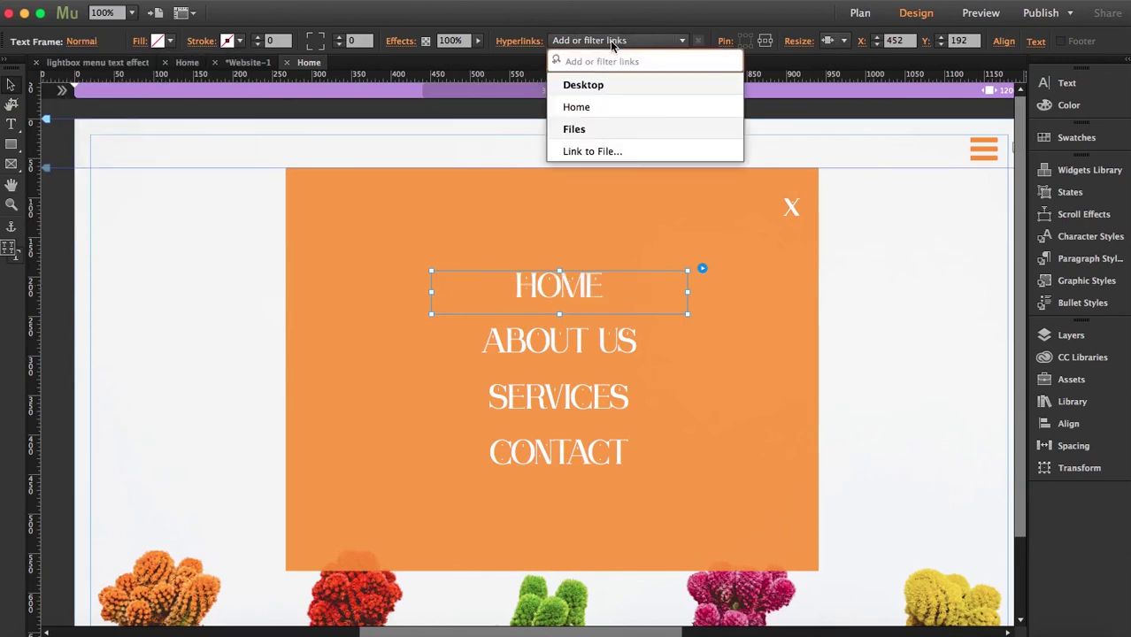
text(RES)
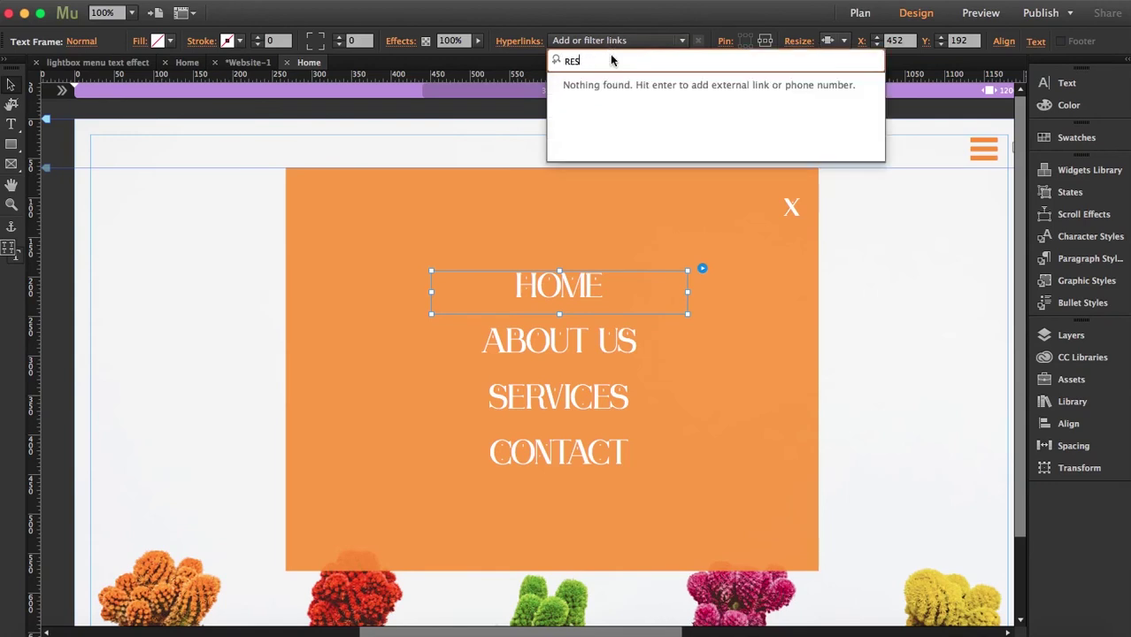
key(BackSpace)
key(BackSpace)
key(BackSpace)
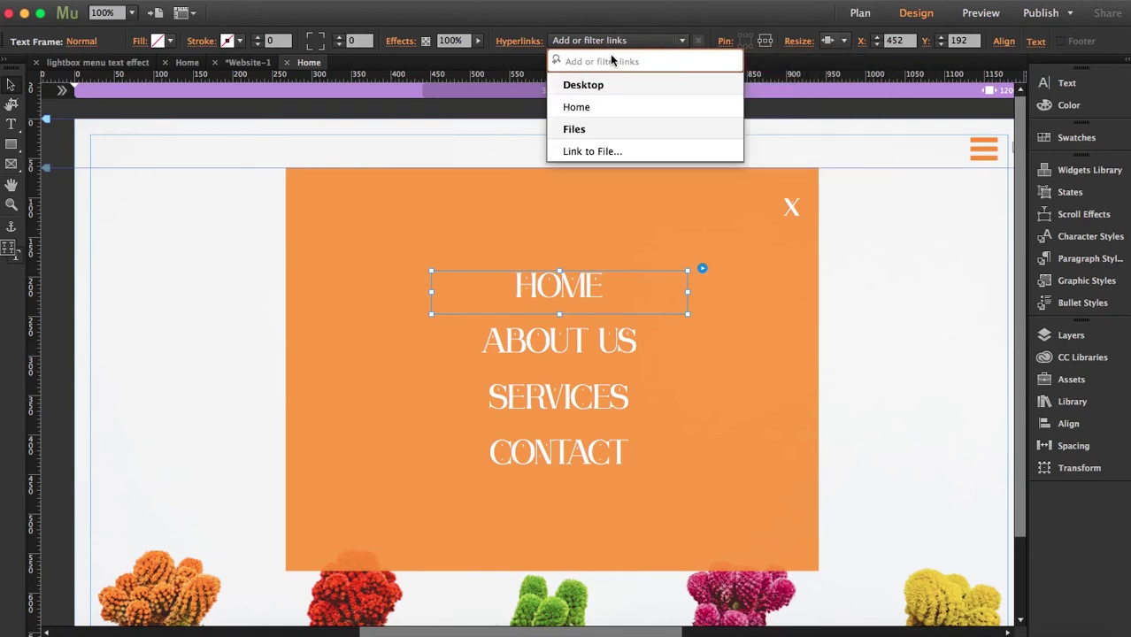
text(responsive-muse.com)
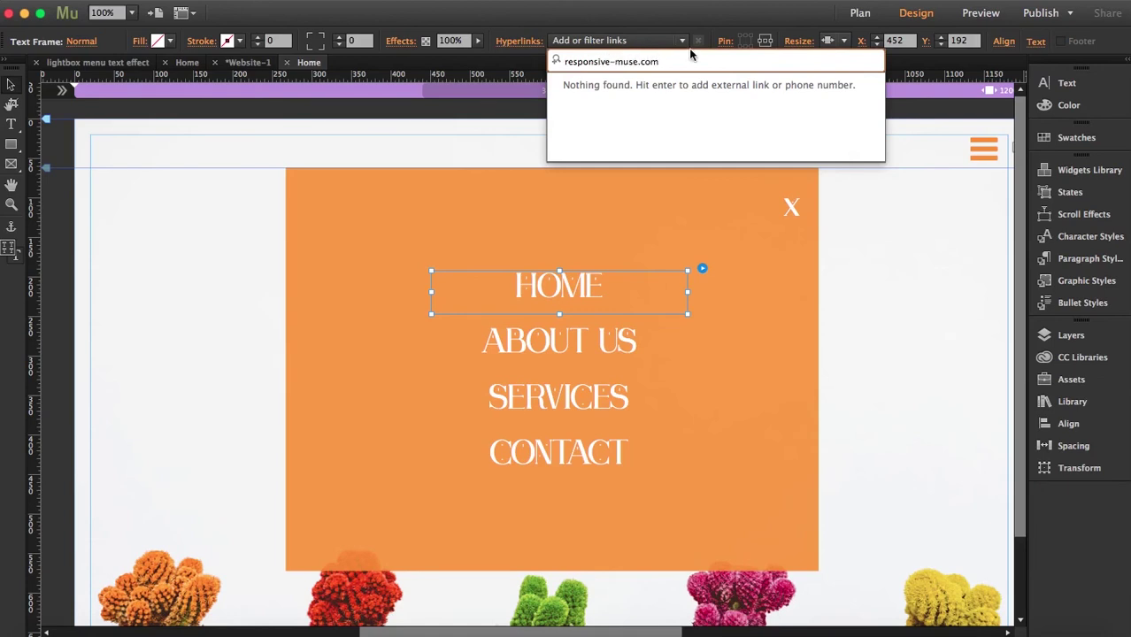
key(Return)
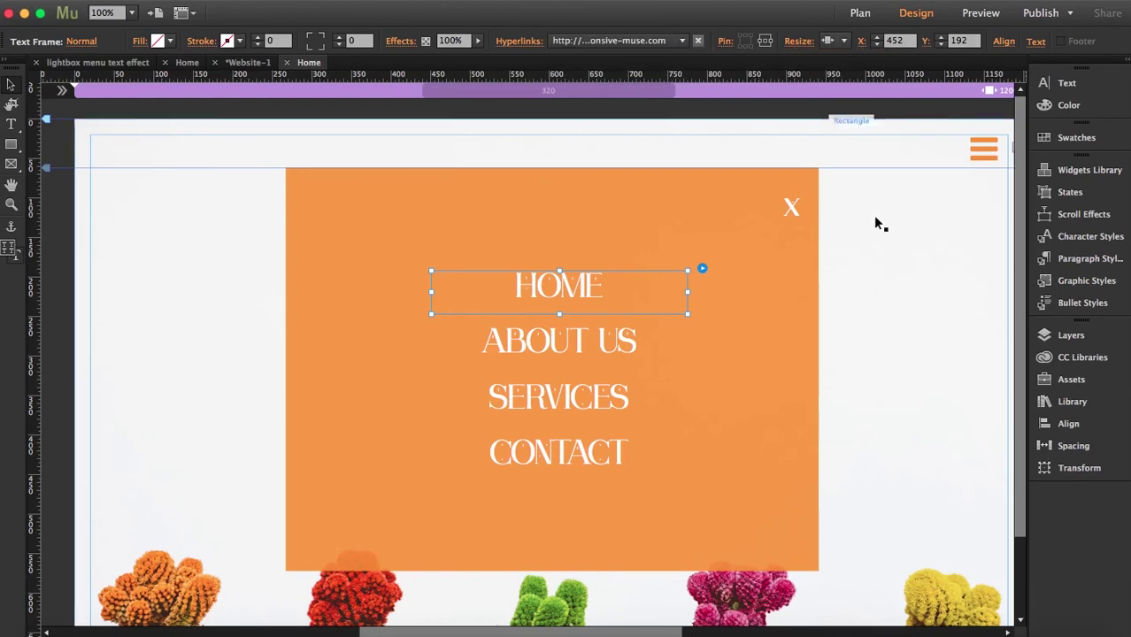
Step: Preview in Safari, open the orange menu, and click HOME to reach responsive-muse.com
click(881, 263)
key(super+alt+e)
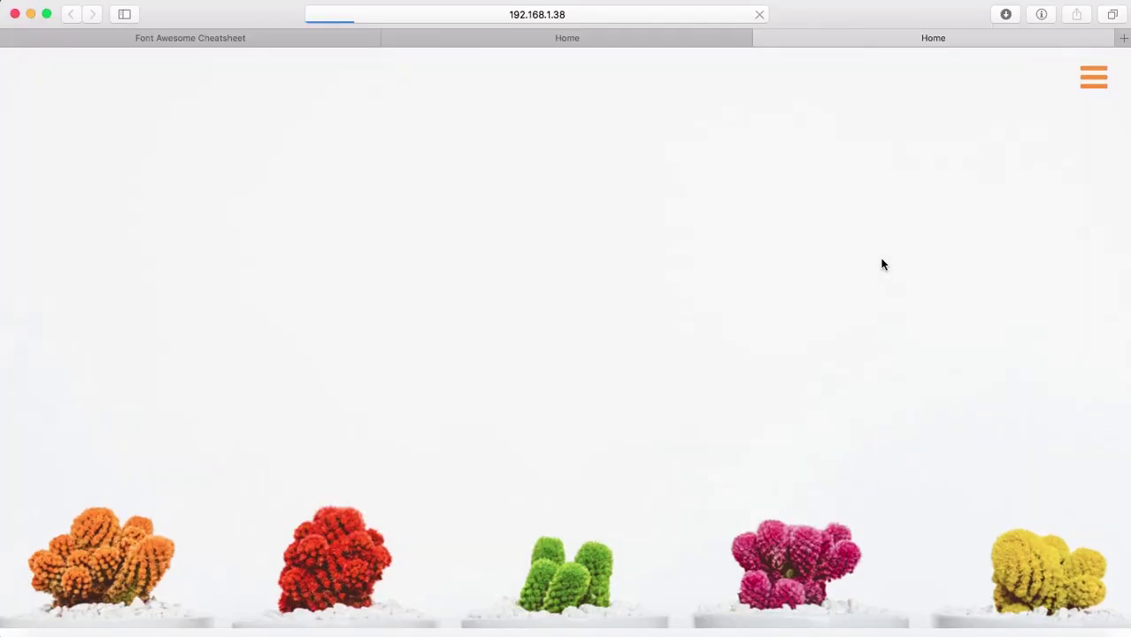
click(1093, 78)
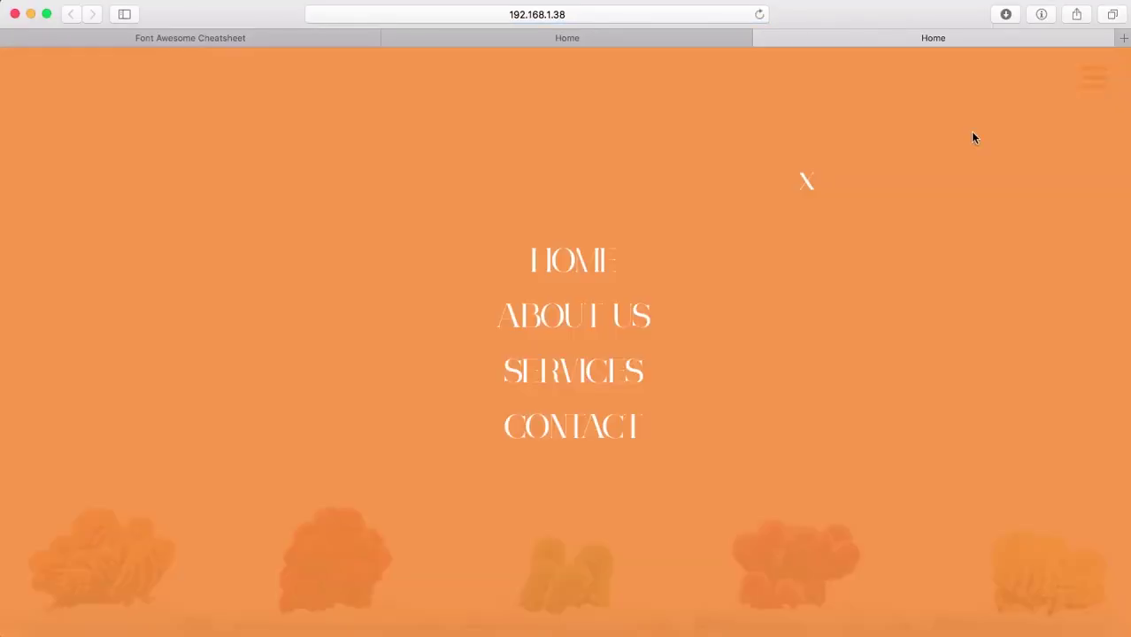
click(554, 270)
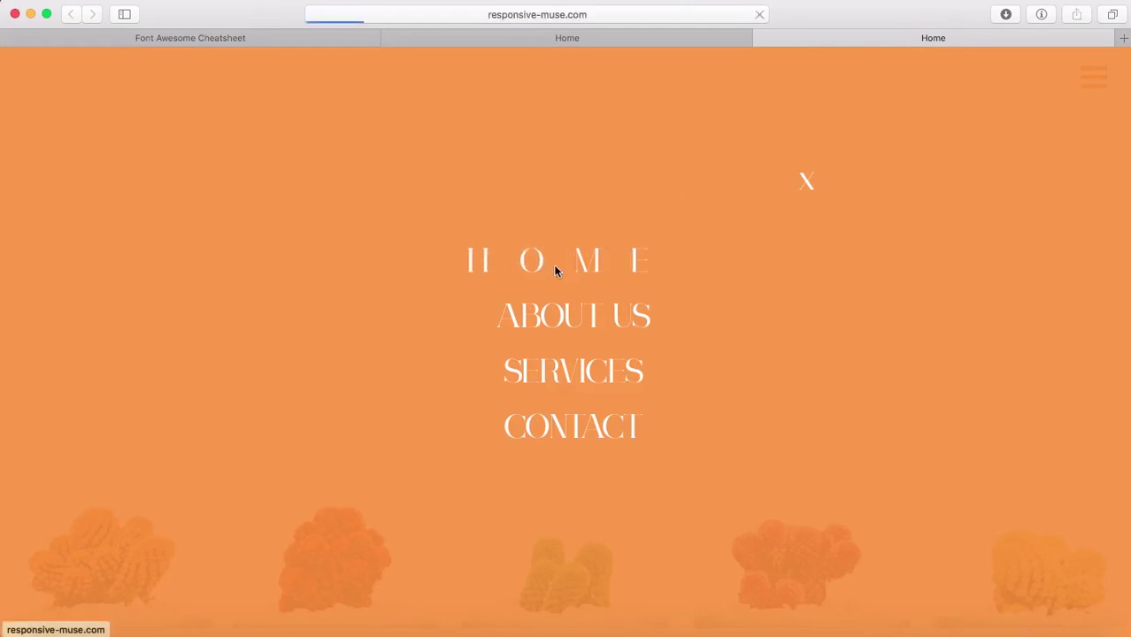